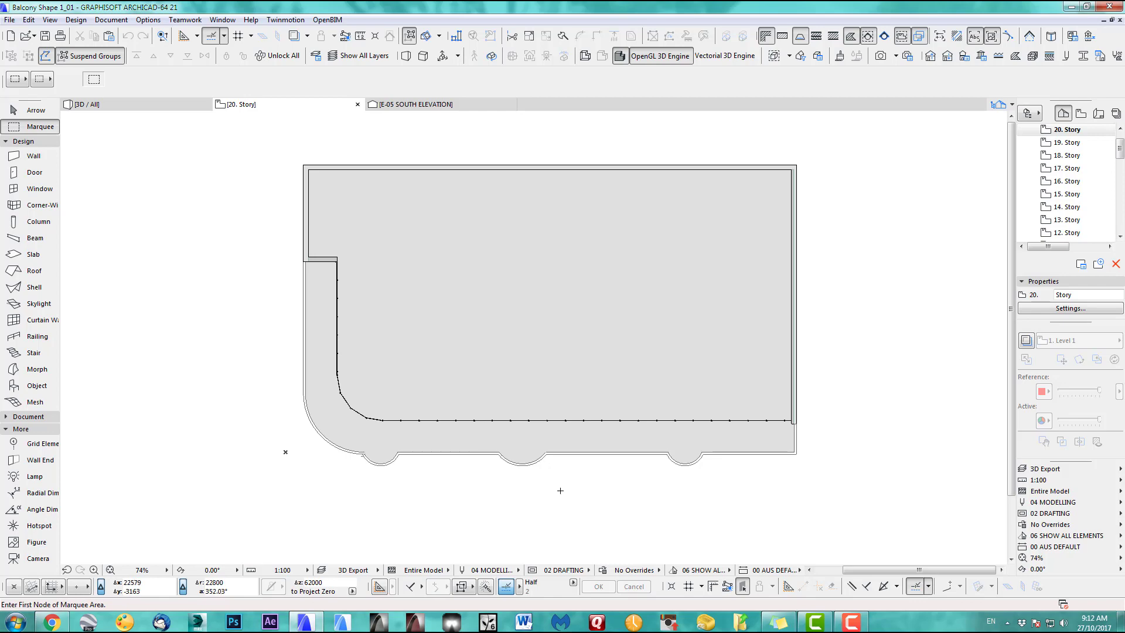
Step: Examine the finished tower with its wavy rows of curved balconies in the 3D view
key(F3)
shift+middle_drag(533, 338, 580, 449)
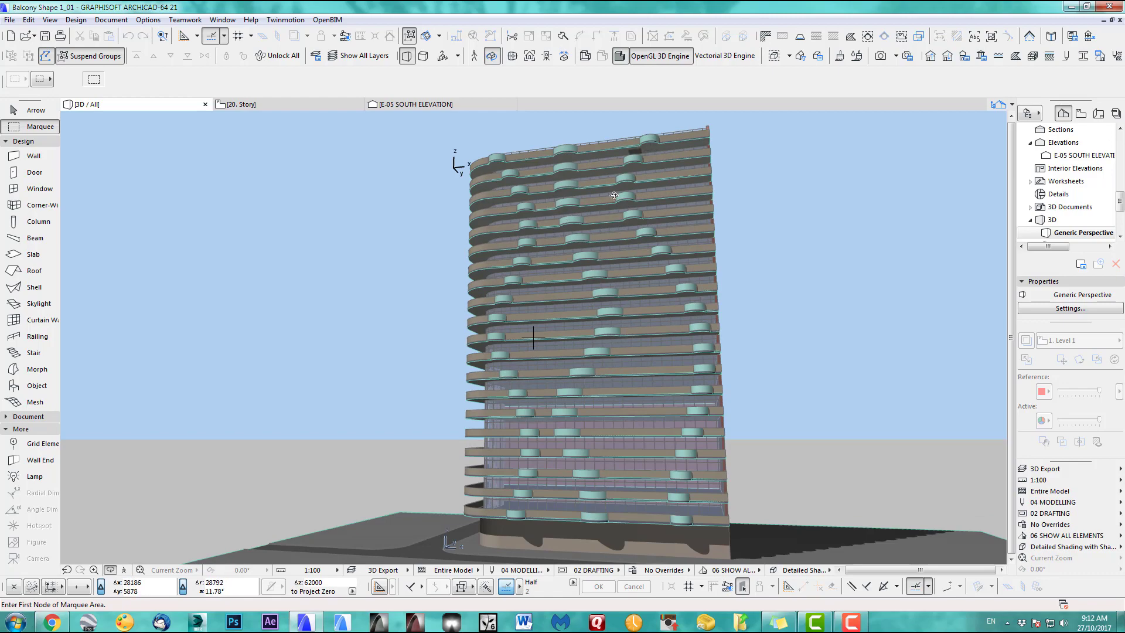
shift+middle_drag(594, 457, 627, 429)
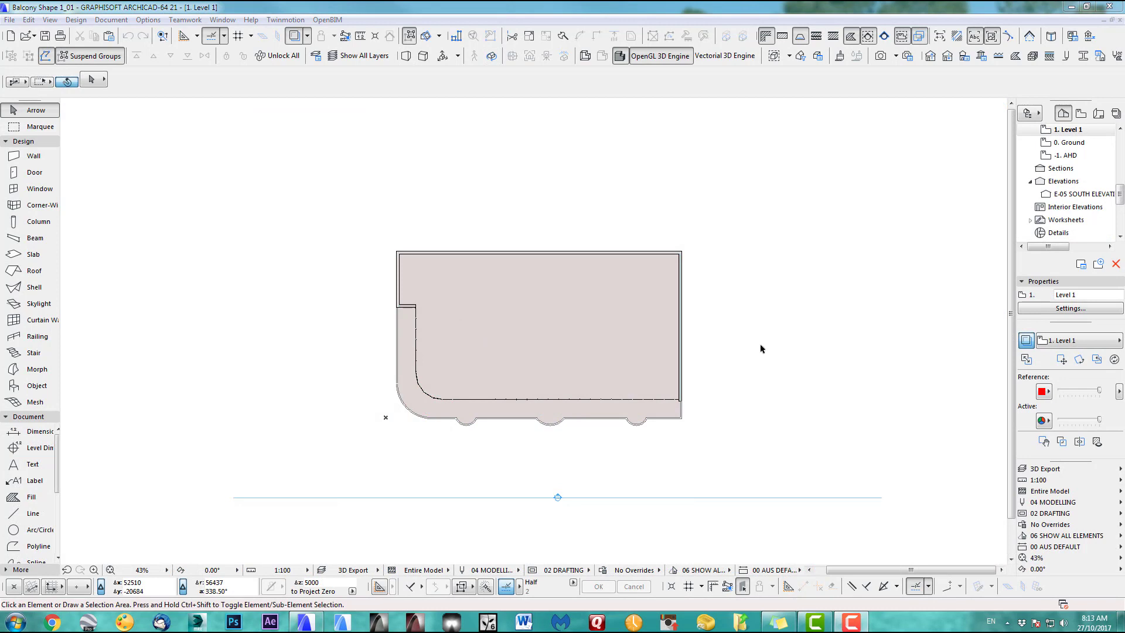
Step: Inspect the starting two-storey model and its curved balconies from above in the 3D view
key(F3)
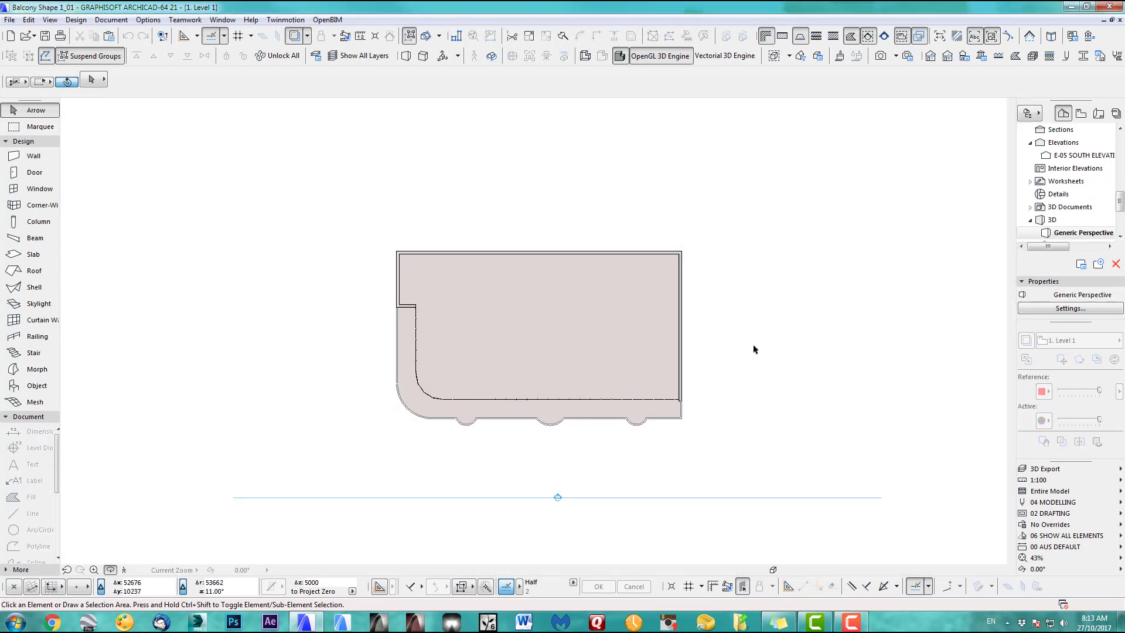
shift+middle_drag(743, 345, 542, 379)
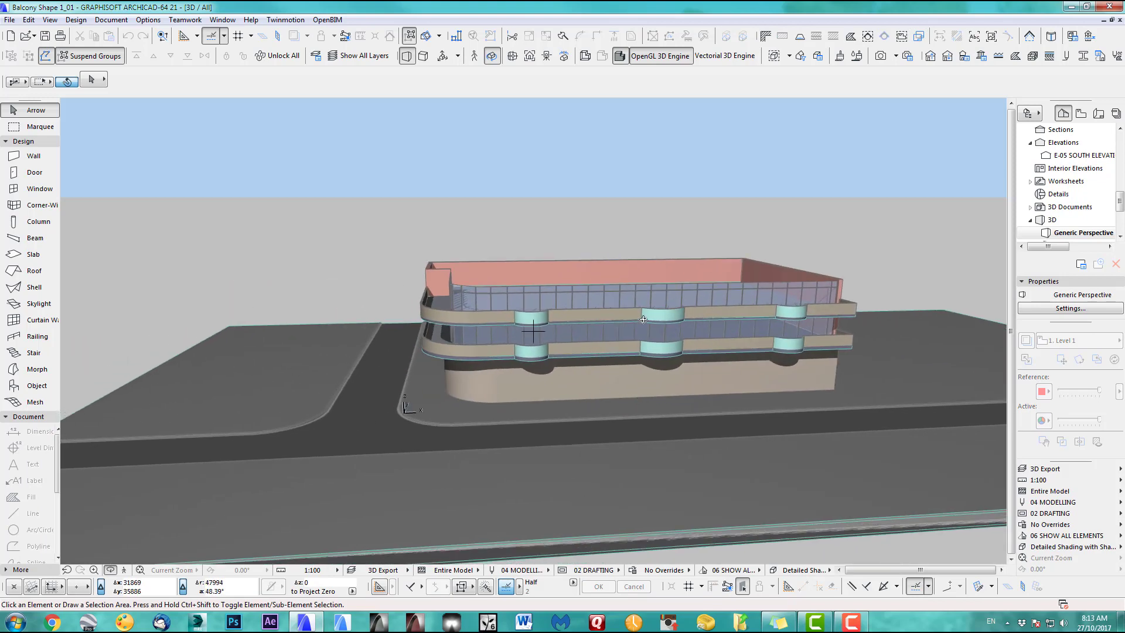
scroll(687, 334, up, 3)
shift+middle_drag(687, 334, 448, 386)
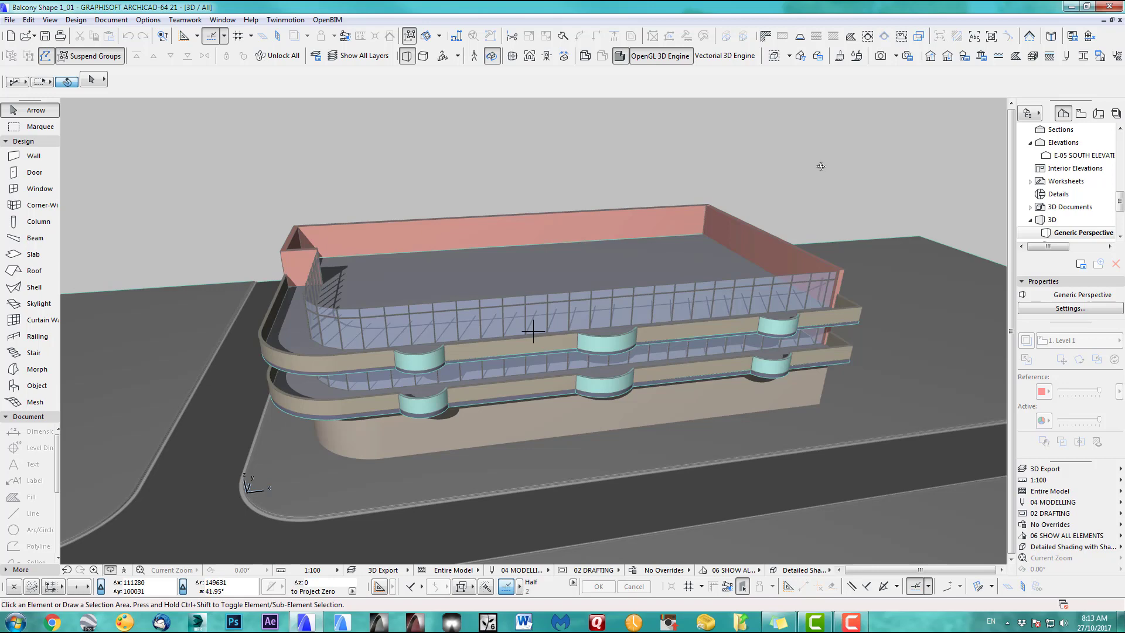
Step: Review the story names, elevations and heights in the Story Settings
click(972, 57)
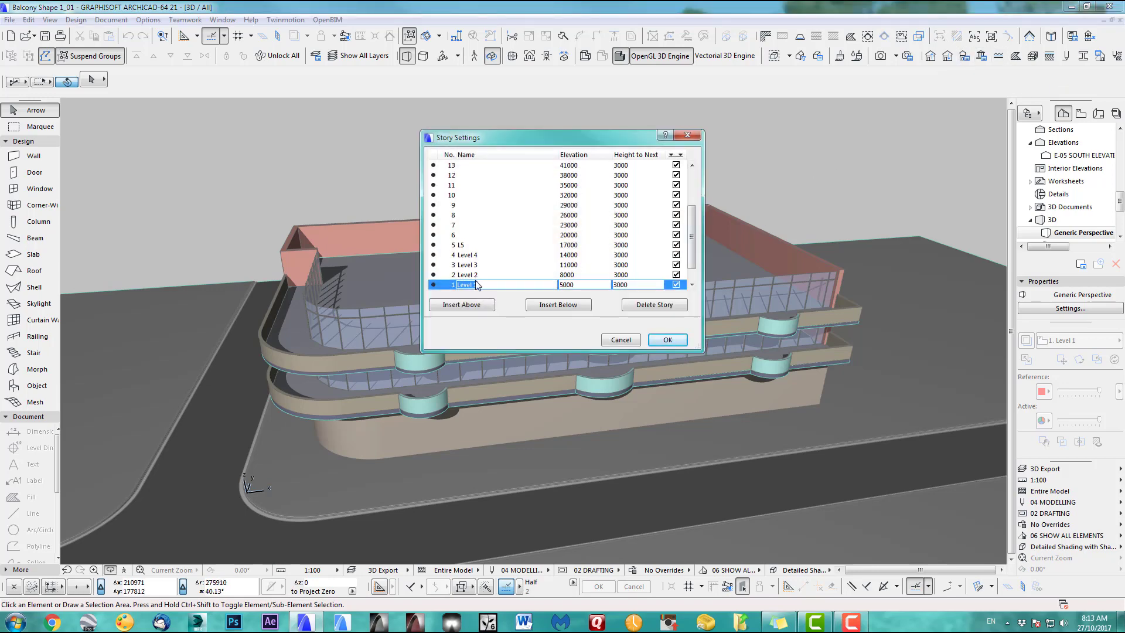
scroll(576, 222, up, 3)
scroll(557, 217, down, 3)
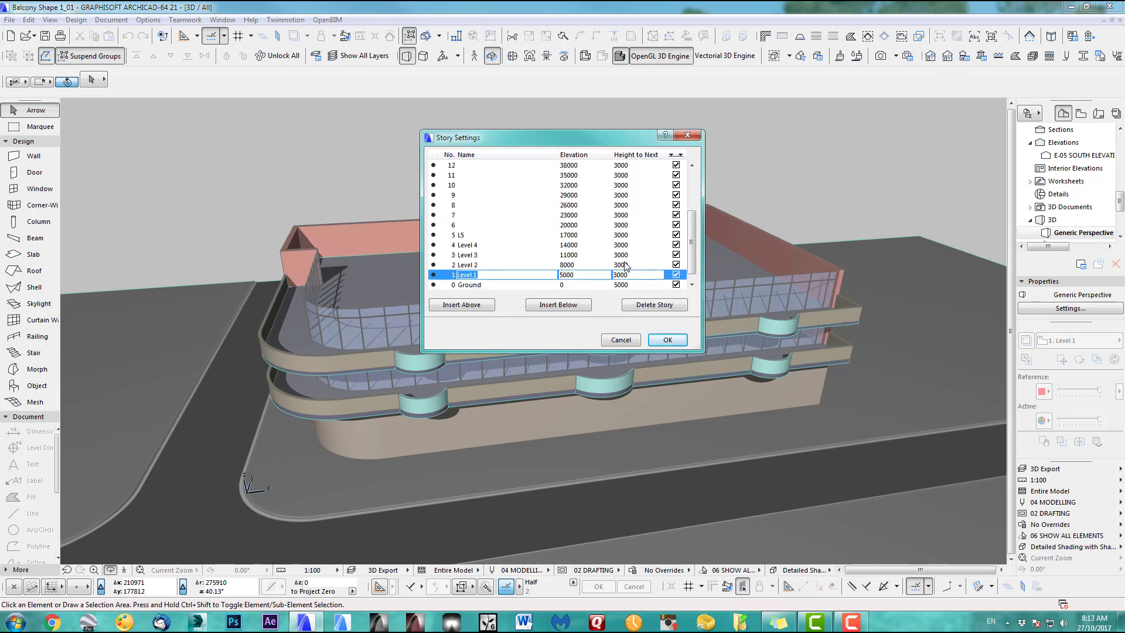
click(667, 340)
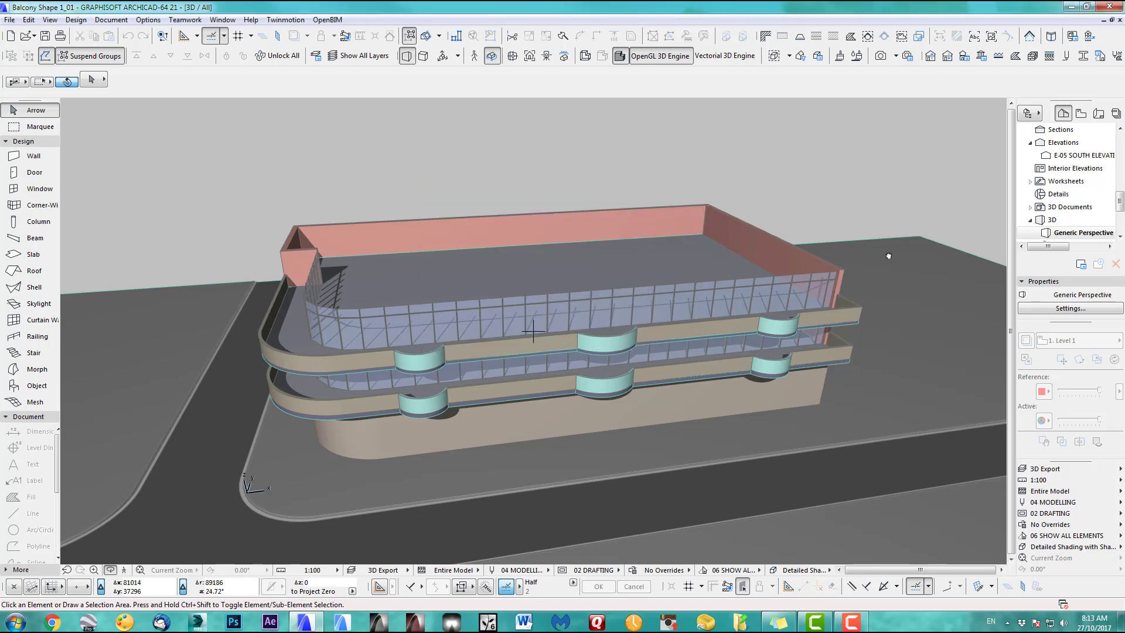
Step: Check the three wavy splines in the South Elevation one by one, then return to the Level 1 plan
double_click(1080, 156)
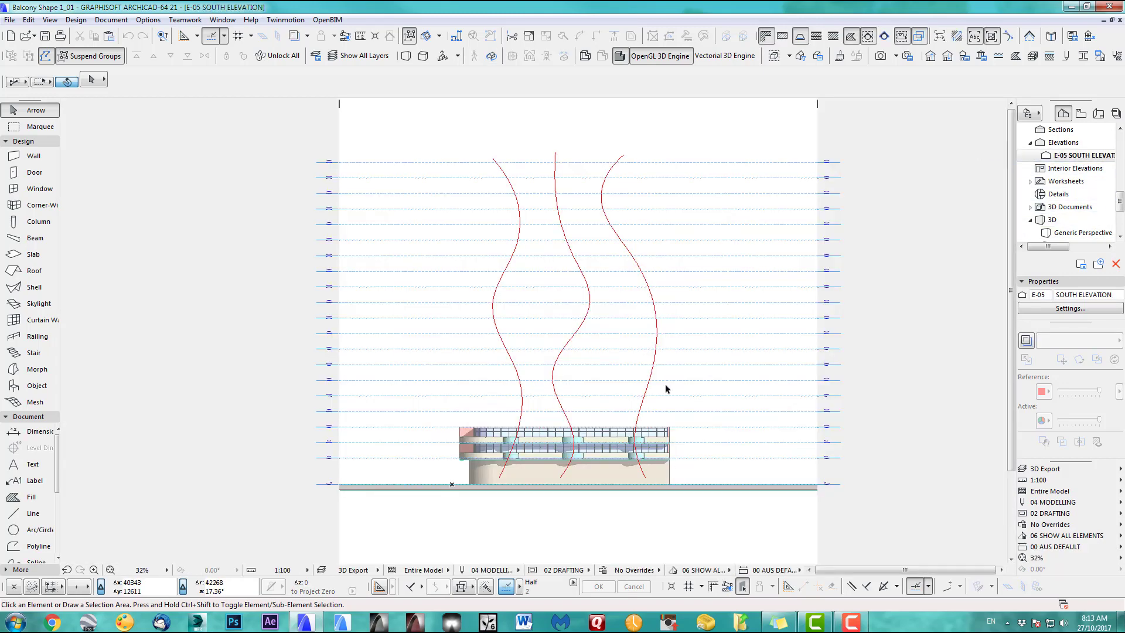
click(656, 346)
click(580, 326)
click(498, 332)
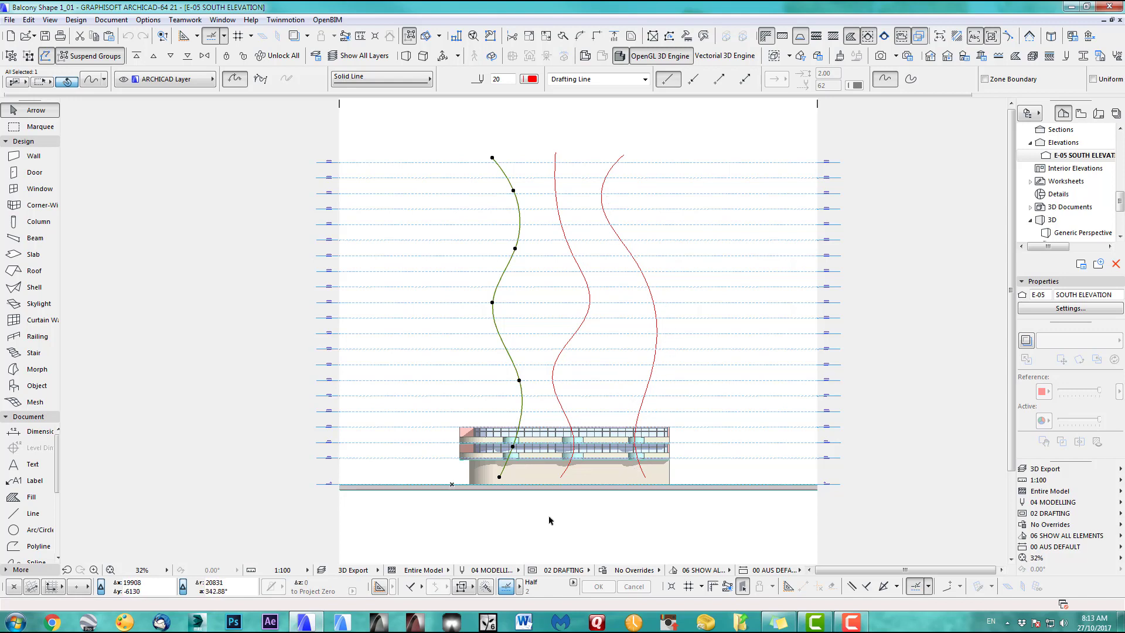
key(Escape)
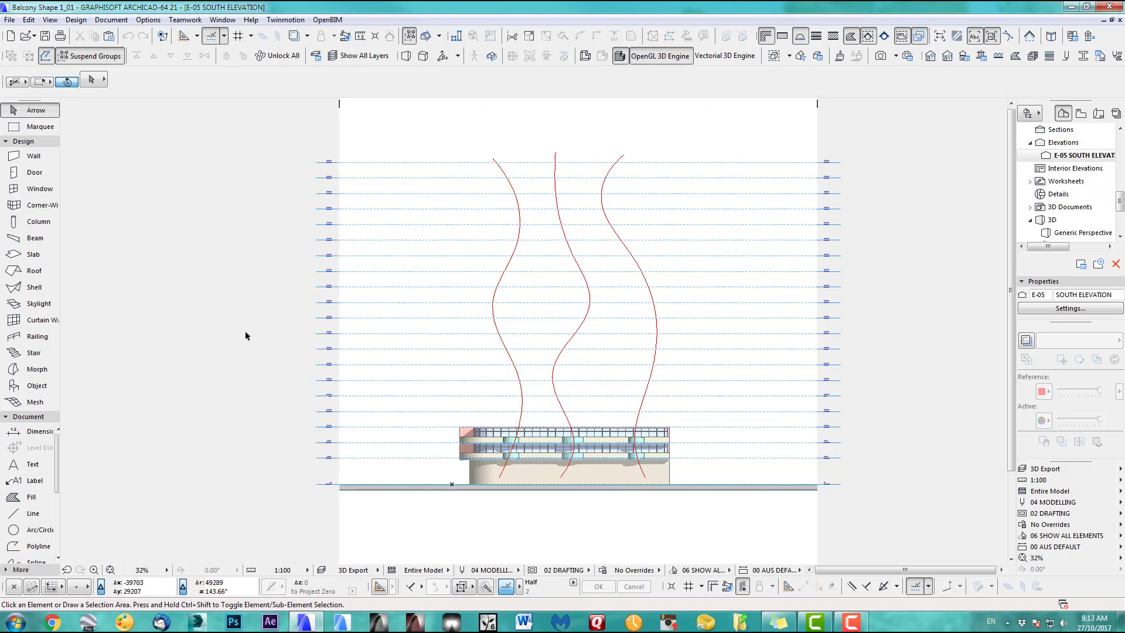
key(F2)
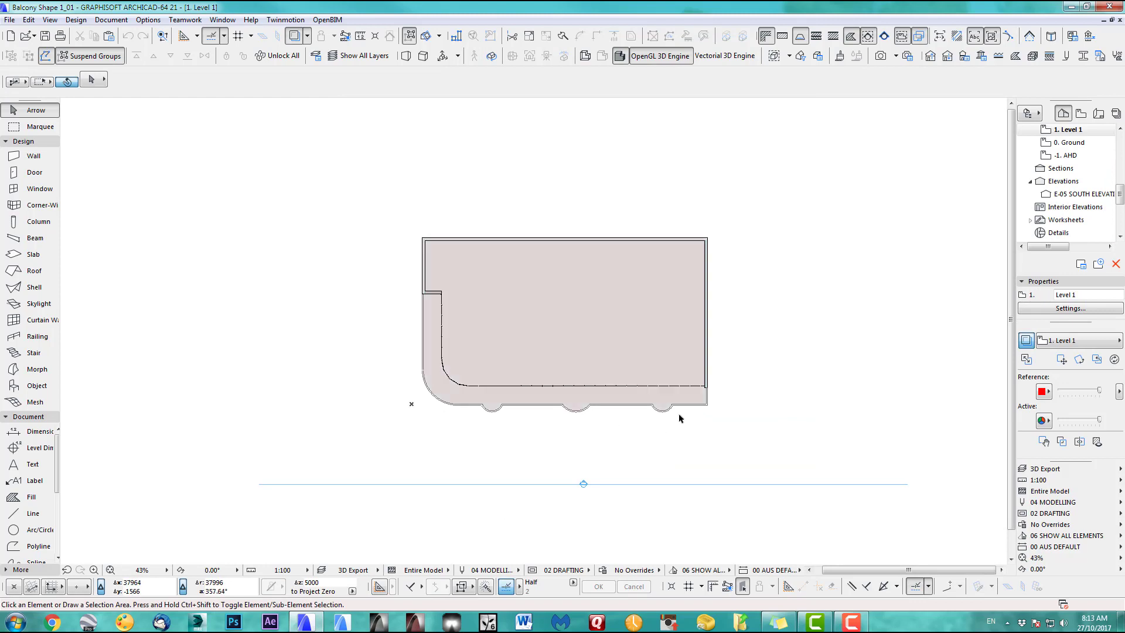
Step: Select the three wavy splines together in the South Elevation for copying
double_click(1081, 194)
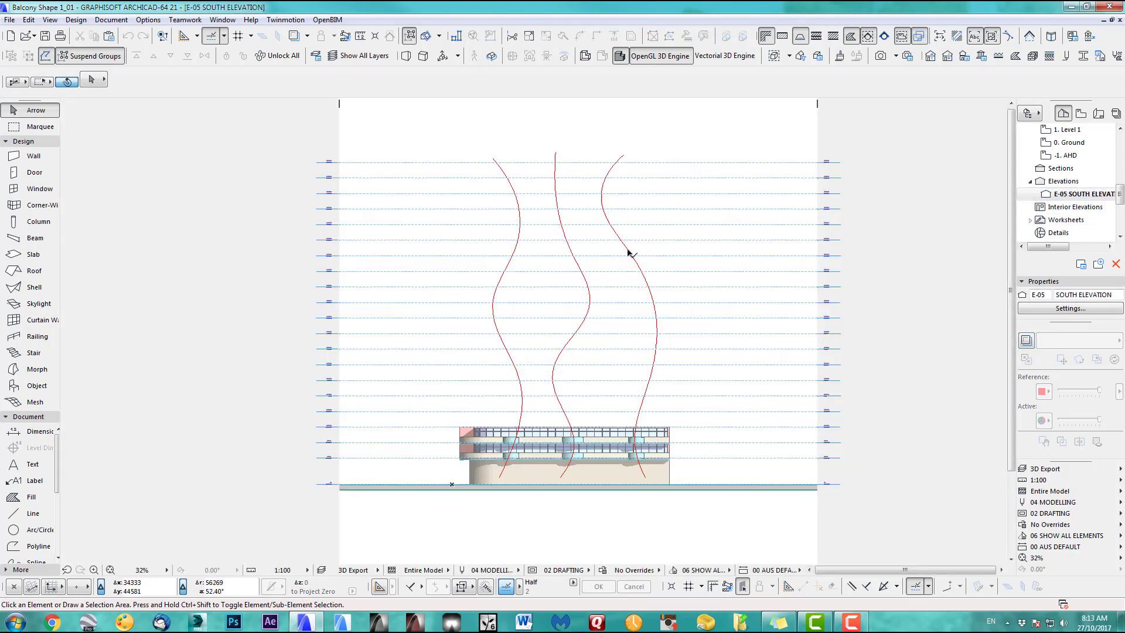
click(628, 252)
shift+click(573, 252)
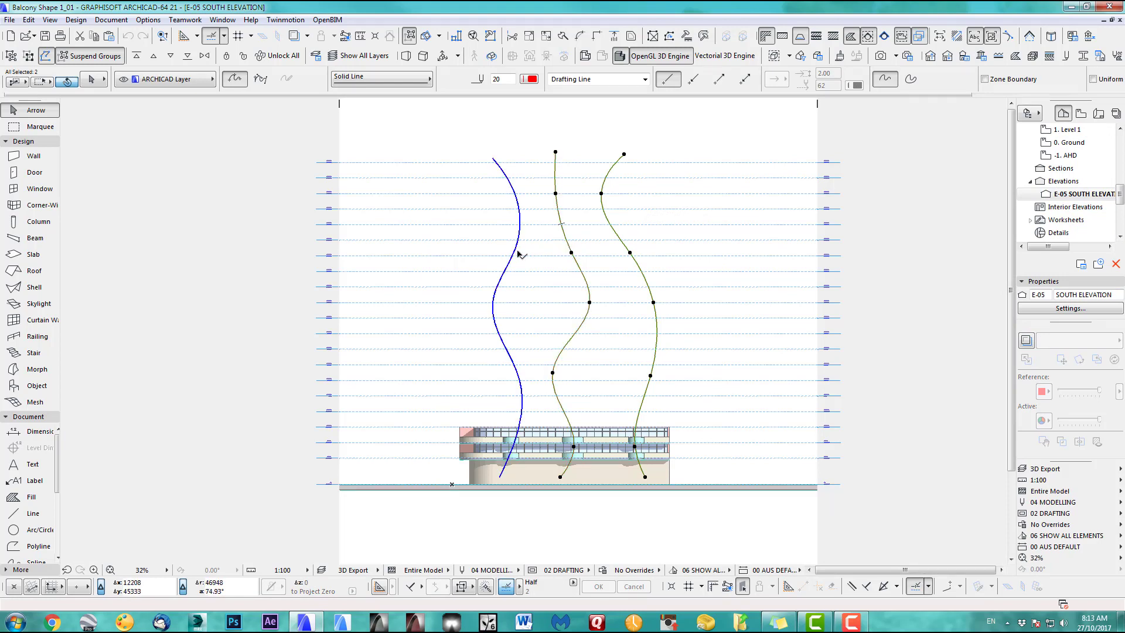
shift+click(516, 253)
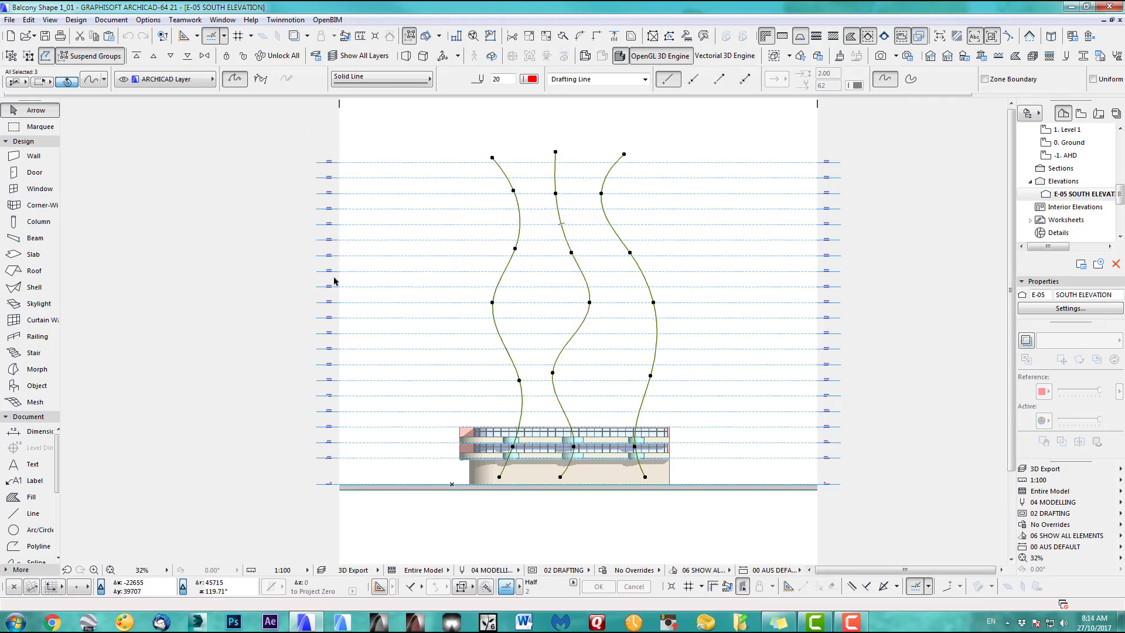
Step: Paste the three splines into the Level 1 plan at the center of the current view and place them beside the building
key(F2)
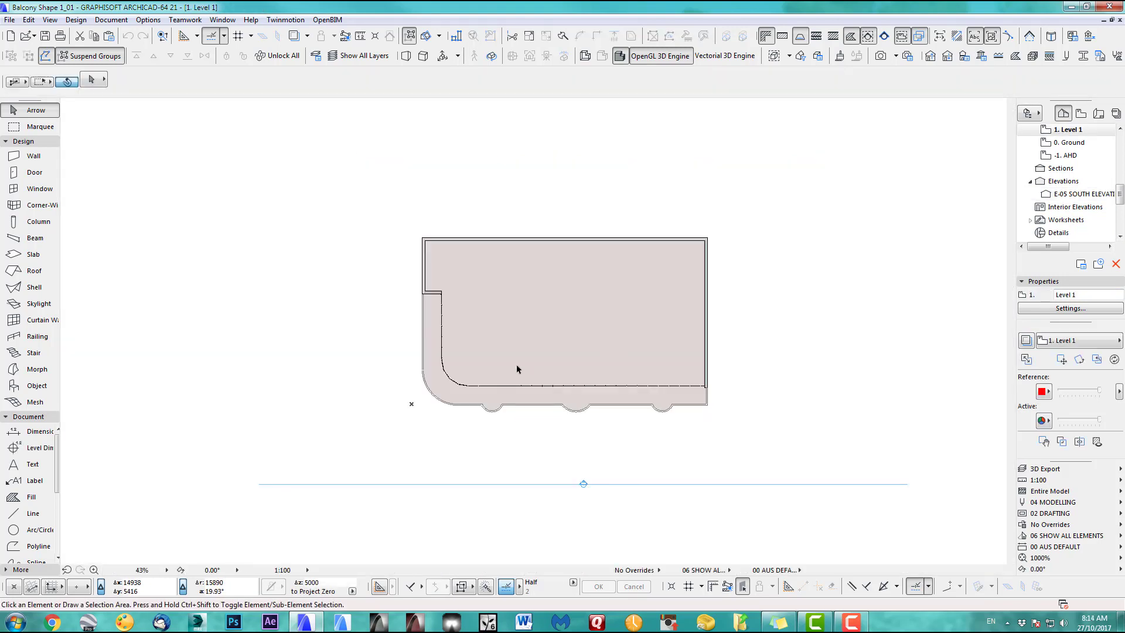
middle_drag(529, 381, 630, 346)
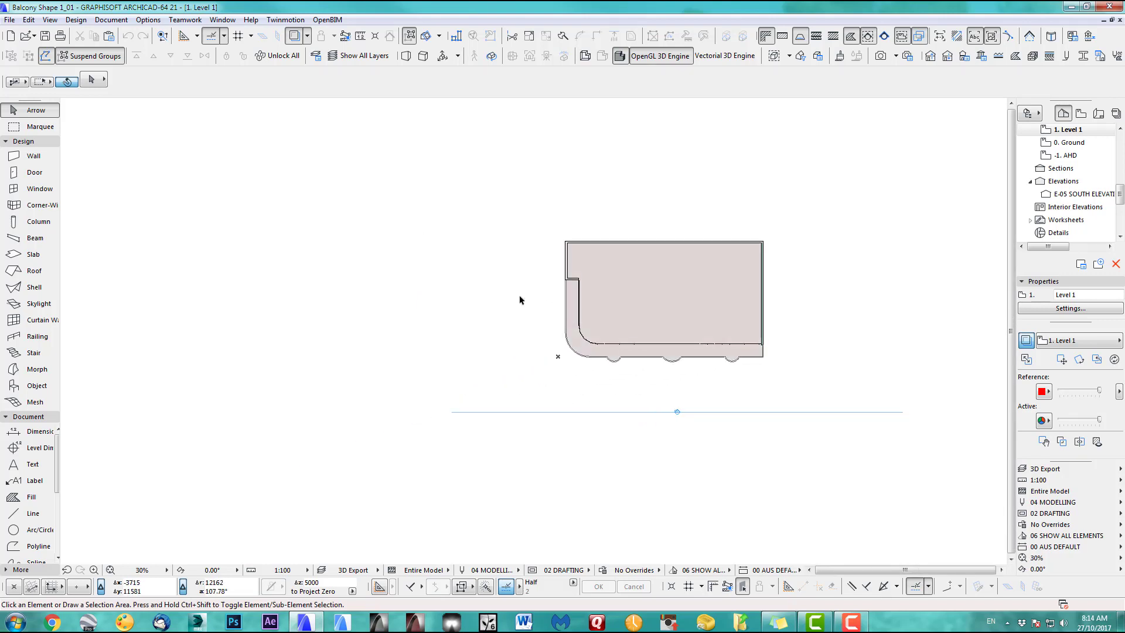
middle_drag(467, 334, 487, 332)
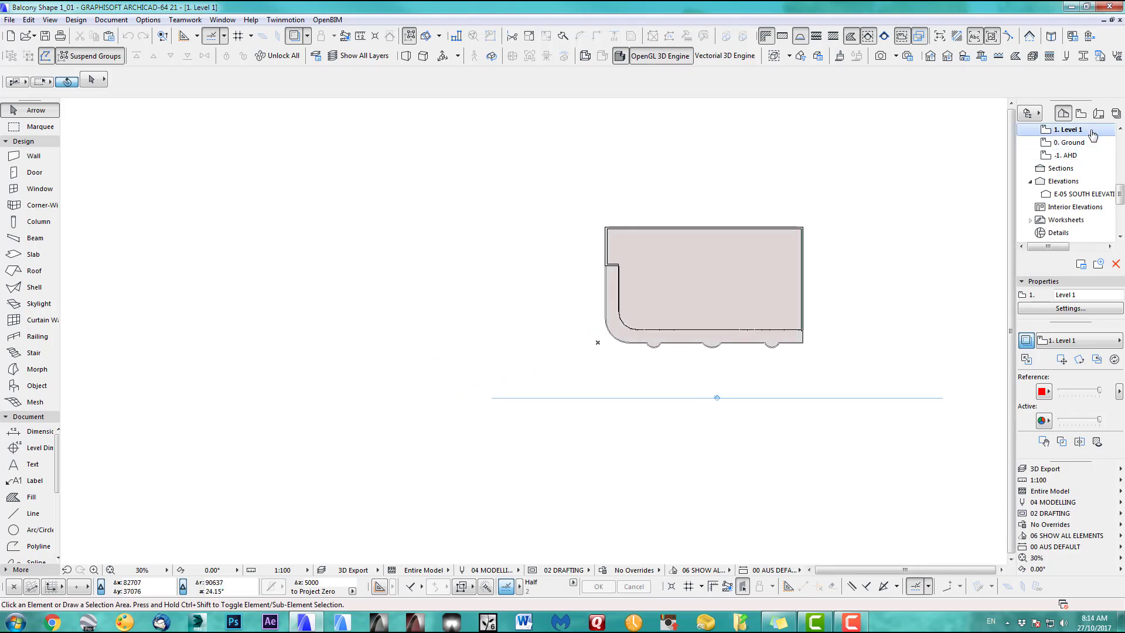
middle_drag(626, 343, 720, 359)
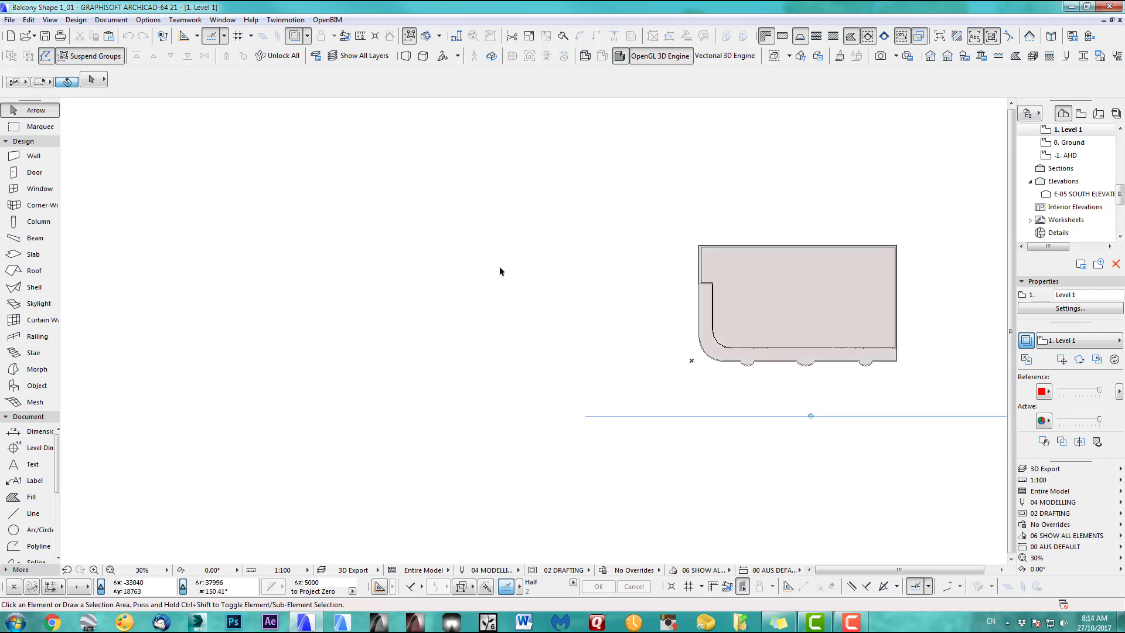
key(ctrl+v)
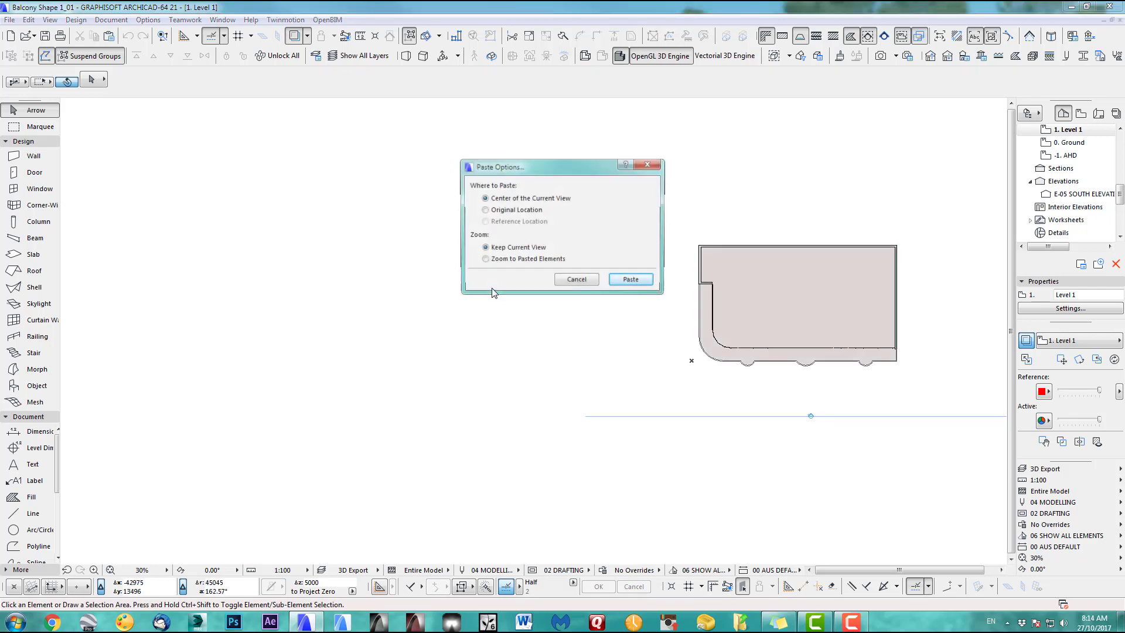
click(618, 282)
drag(574, 372, 421, 363)
click(497, 369)
scroll(497, 370, up, 1)
middle_drag(498, 369, 603, 369)
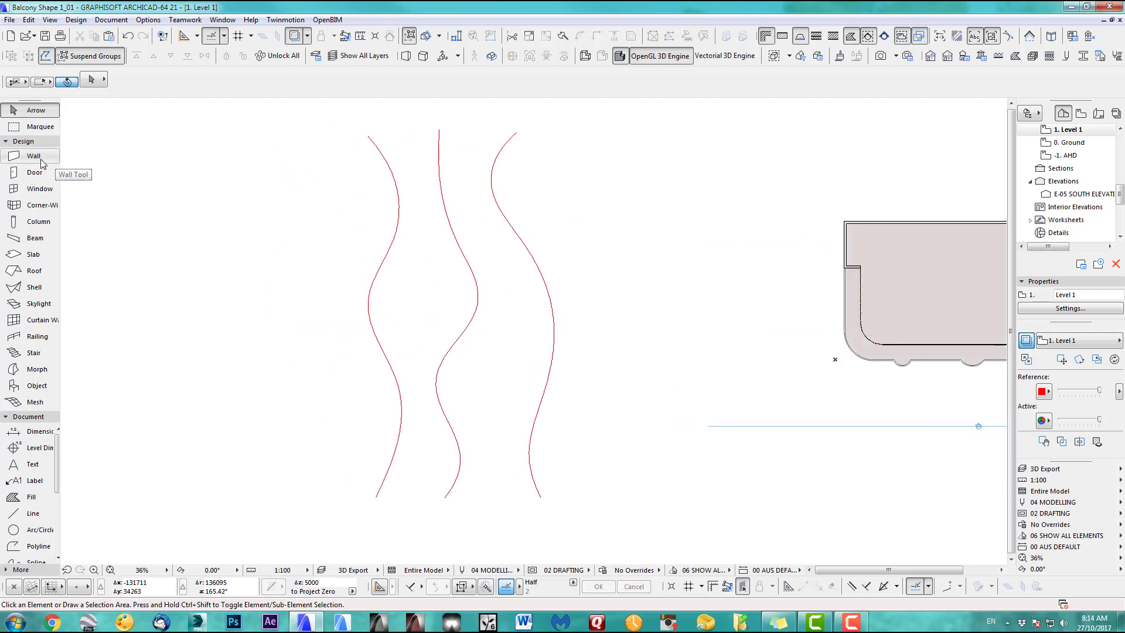
Step: Set the default wall thickness to 400 on layer 3DWallsExt.2 and the wall reference line to Center
double_click(27, 156)
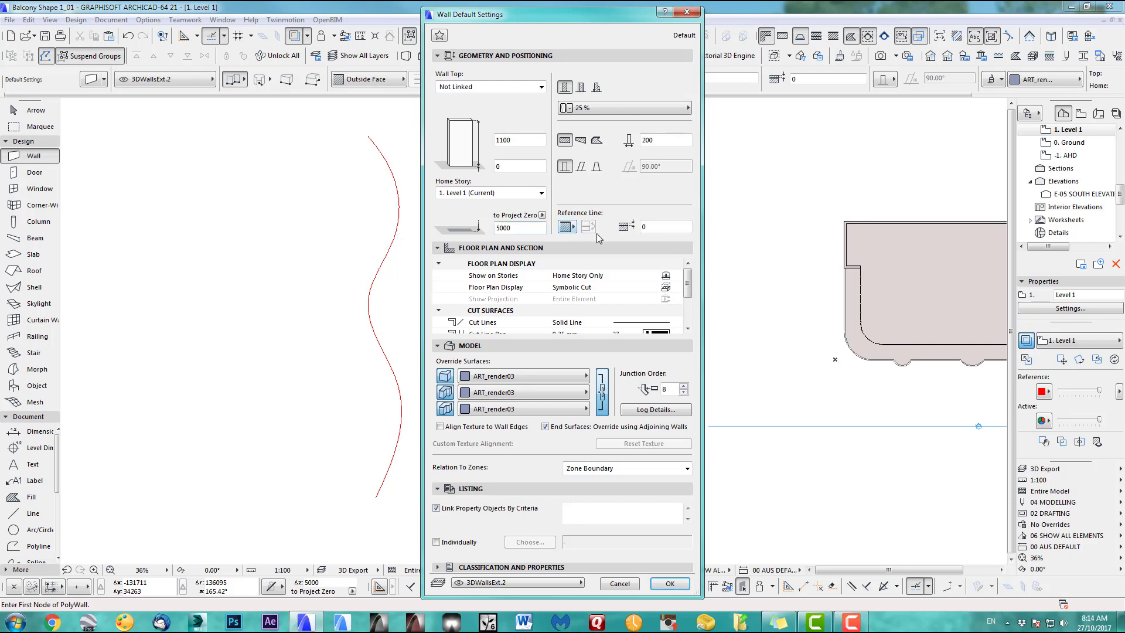
double_click(660, 139)
click(545, 582)
click(542, 582)
click(669, 583)
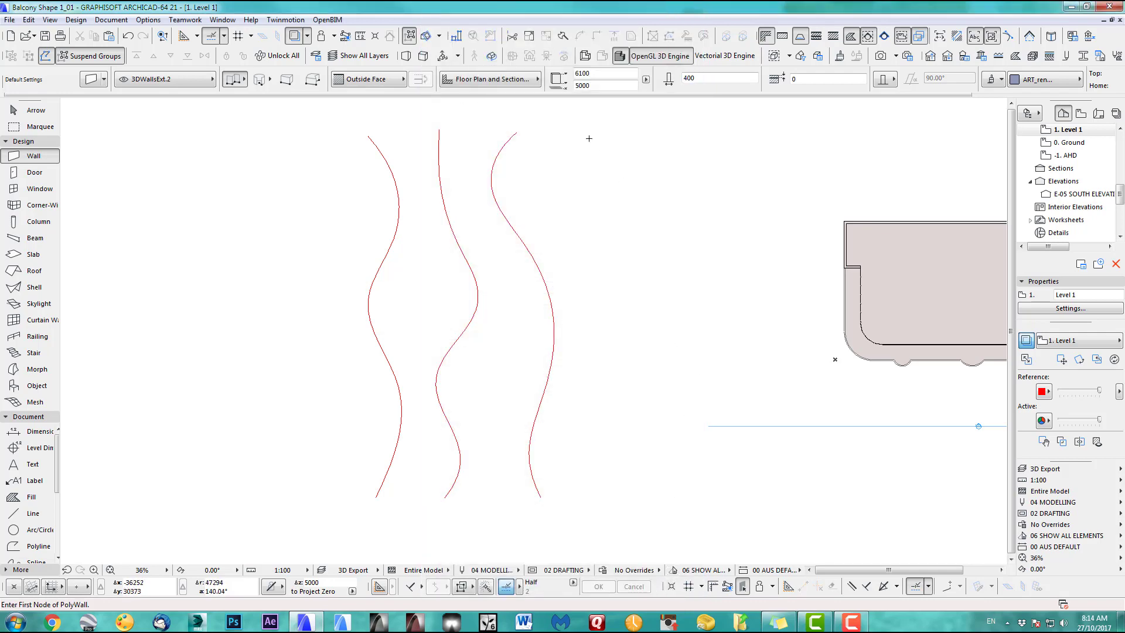
click(355, 81)
click(442, 96)
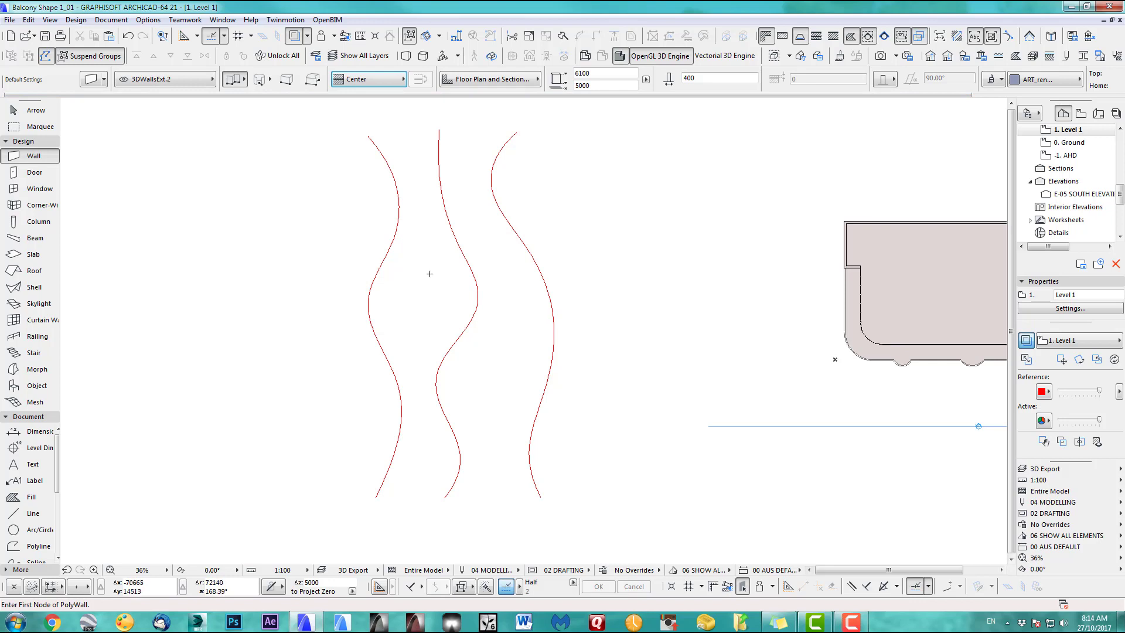
Step: Create walls along each of the three pasted splines with the Magic Wand
click(391, 260)
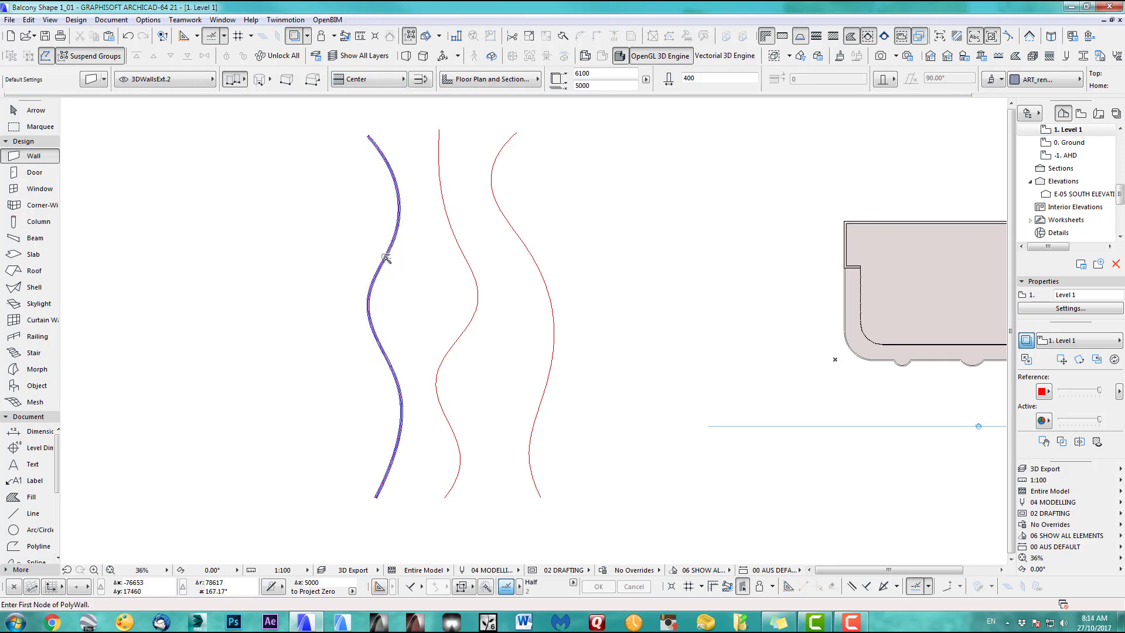
click(473, 275)
click(545, 283)
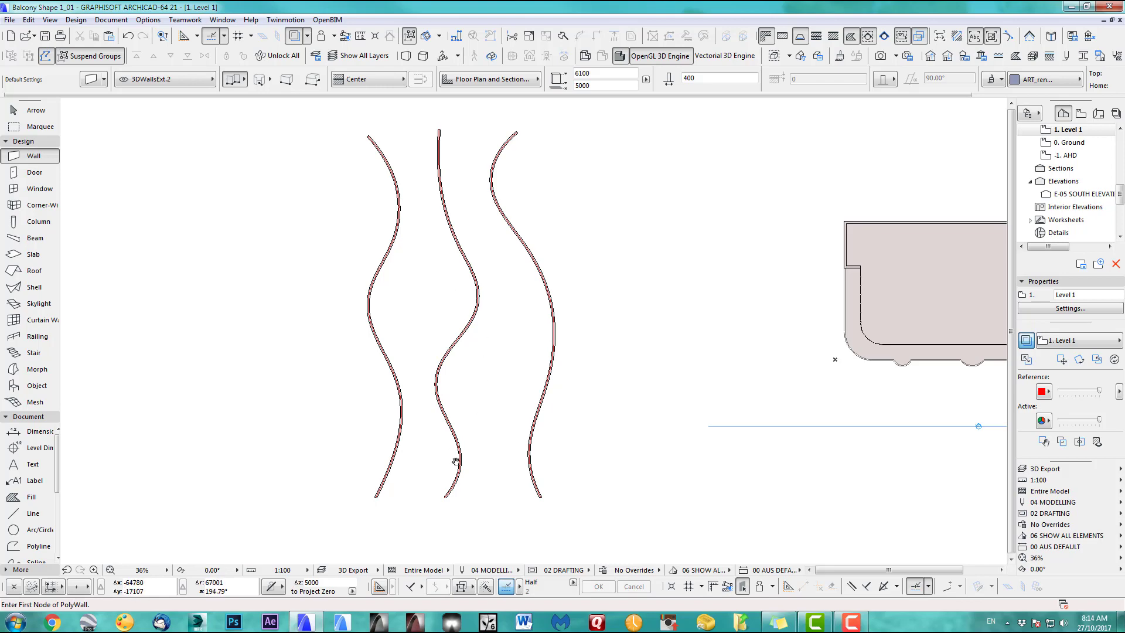
scroll(454, 459, up, 5)
scroll(516, 363, down, 4)
scroll(516, 363, down, 3)
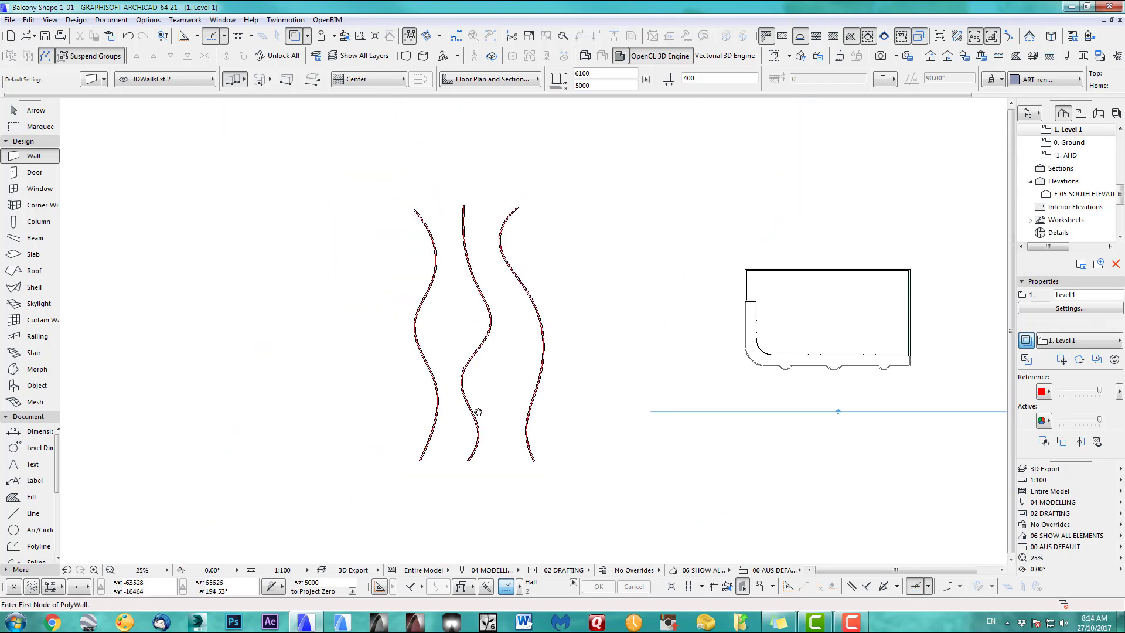
Step: Explode the three curved walls and their splines into the current view without keeping the original elements
click(35, 110)
drag(345, 198, 554, 513)
click(50, 20)
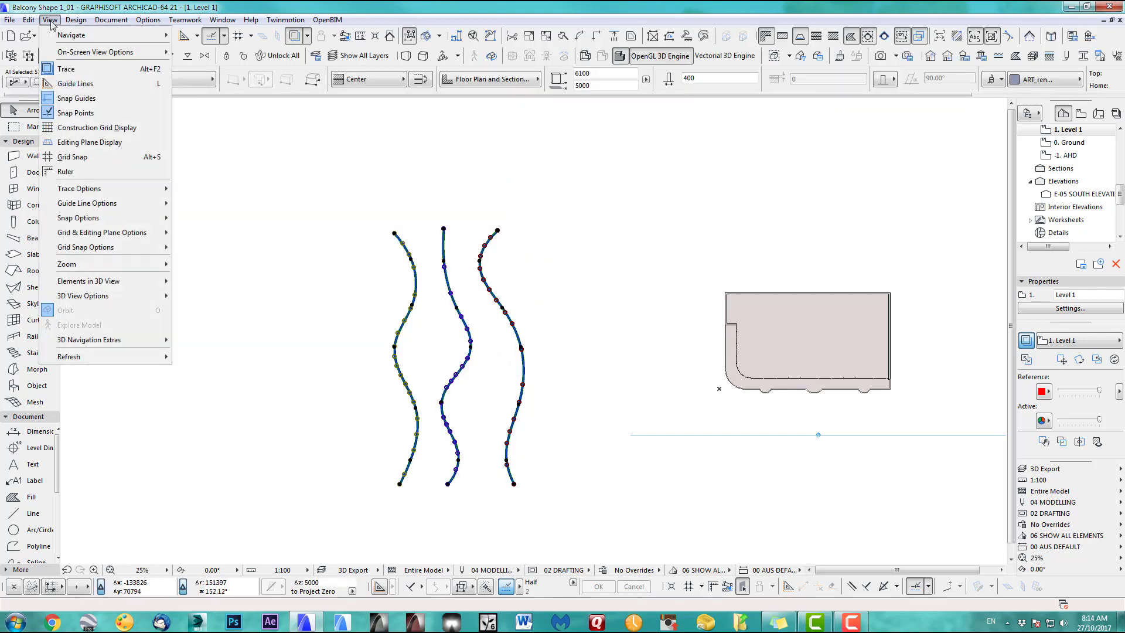
mouse_move(29, 20)
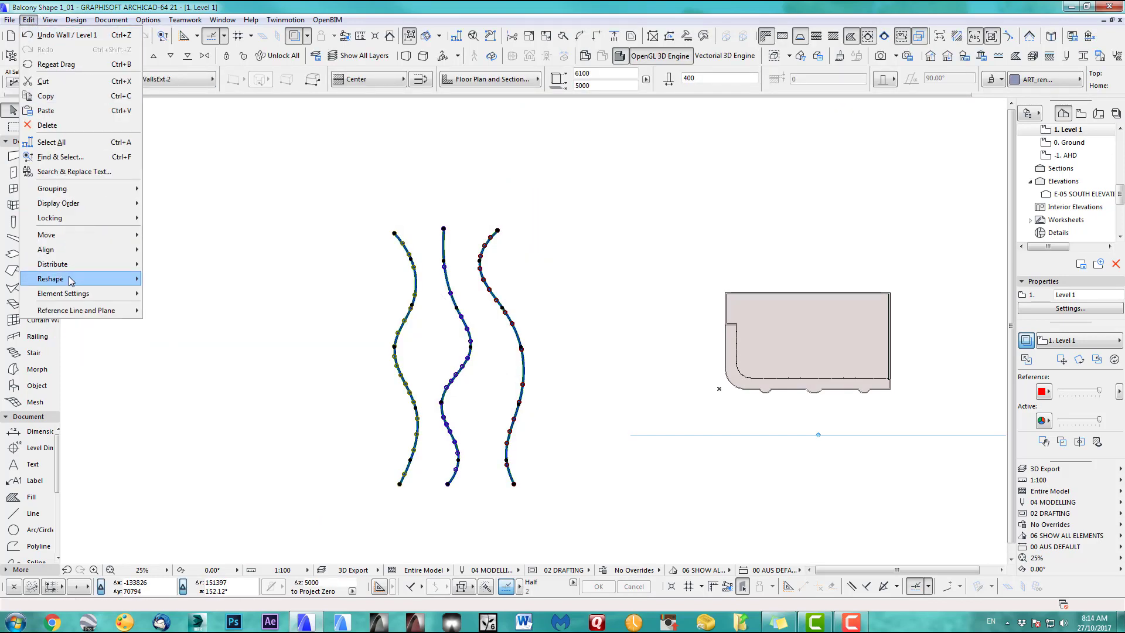
mouse_move(70, 280)
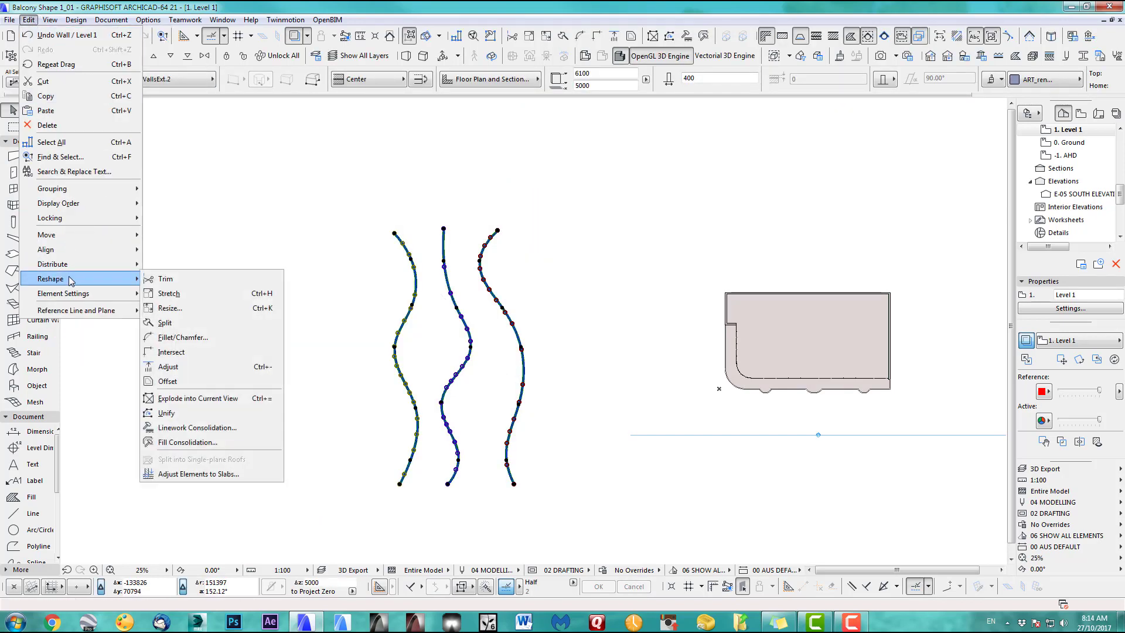
click(190, 399)
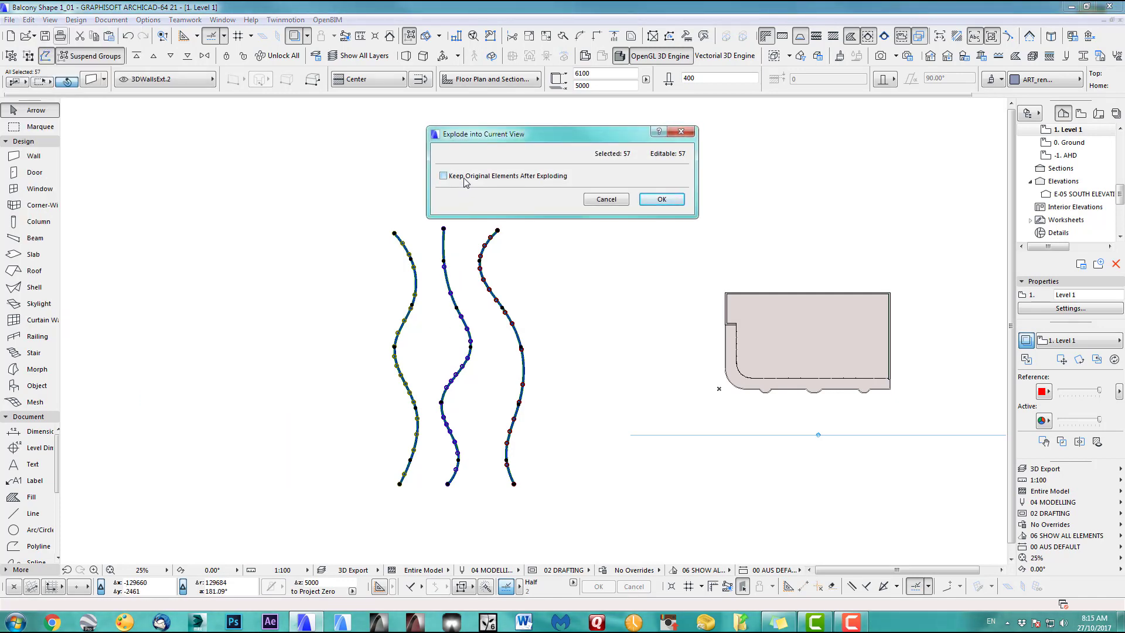
click(659, 200)
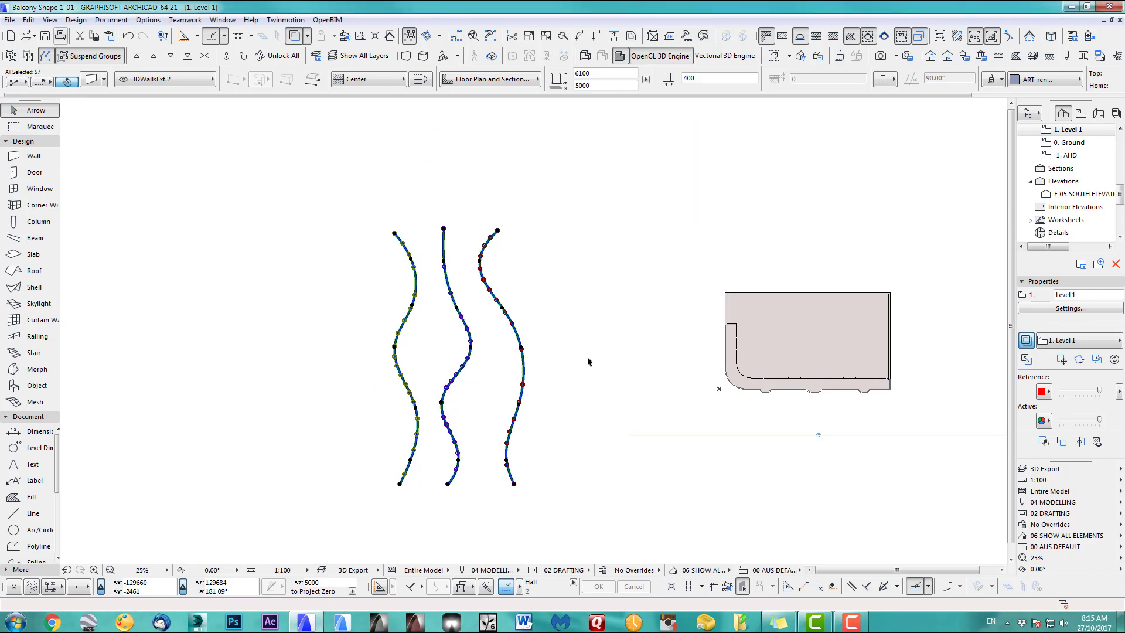
key(Escape)
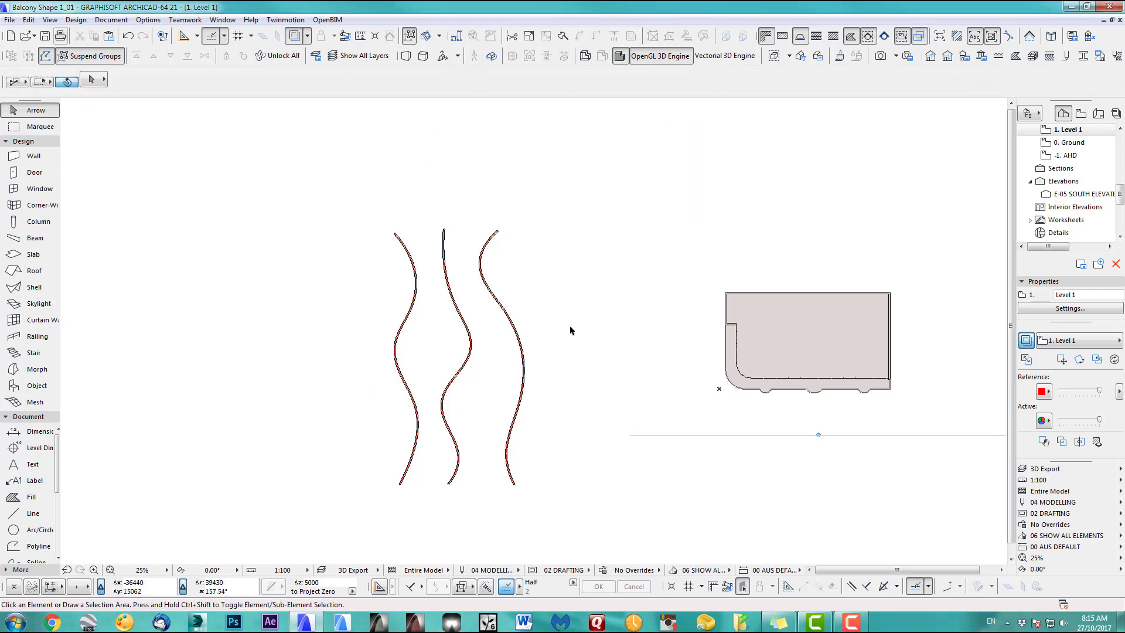
Step: Enclose the three exploded curves in a marquee, select all fills inside it and copy them
click(18, 130)
click(320, 178)
click(562, 527)
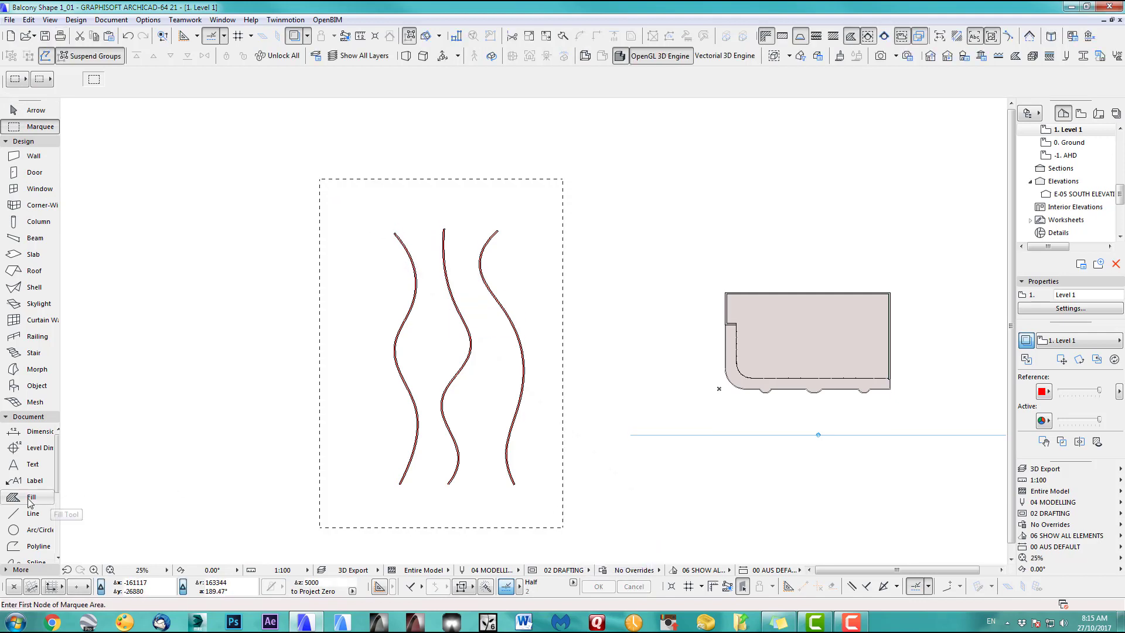
click(29, 497)
key(ctrl+a)
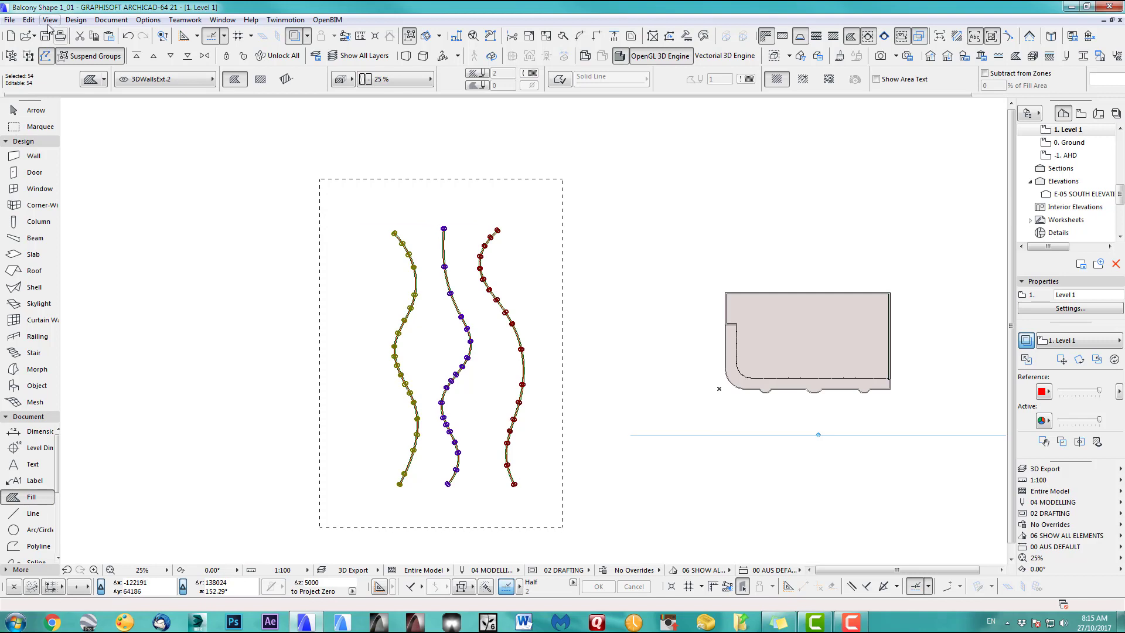
click(28, 19)
click(46, 98)
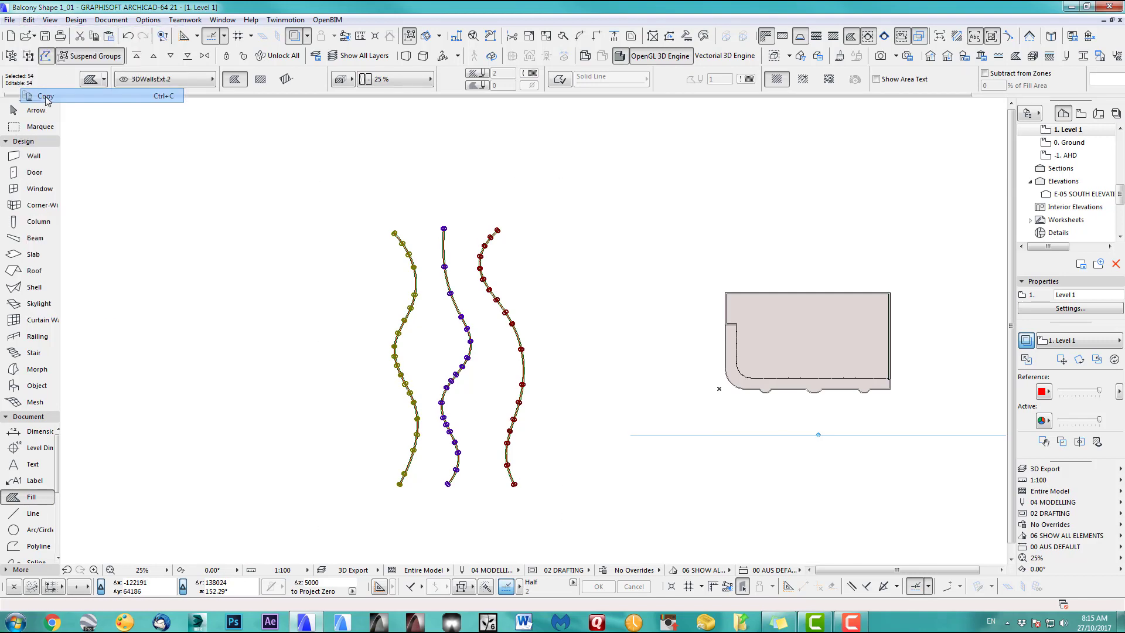
Step: Create a new complex profile named "Balcony spline" and paste the copied fills into its construction layer
click(1084, 56)
click(947, 202)
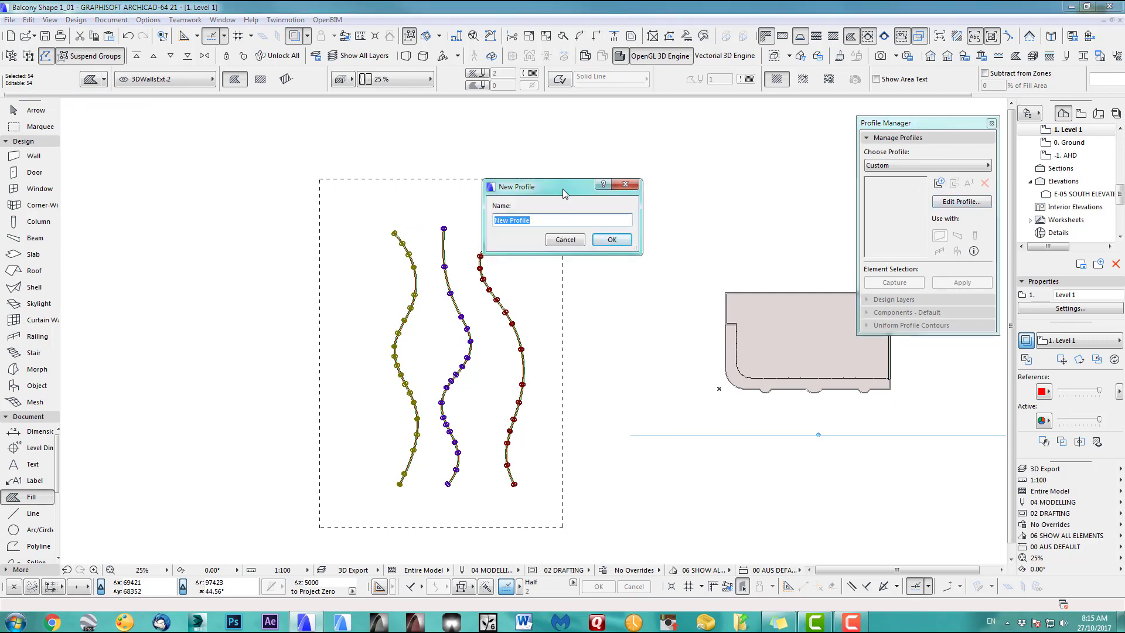
text(Balcony spline)
click(615, 240)
scroll(571, 340, down, 6)
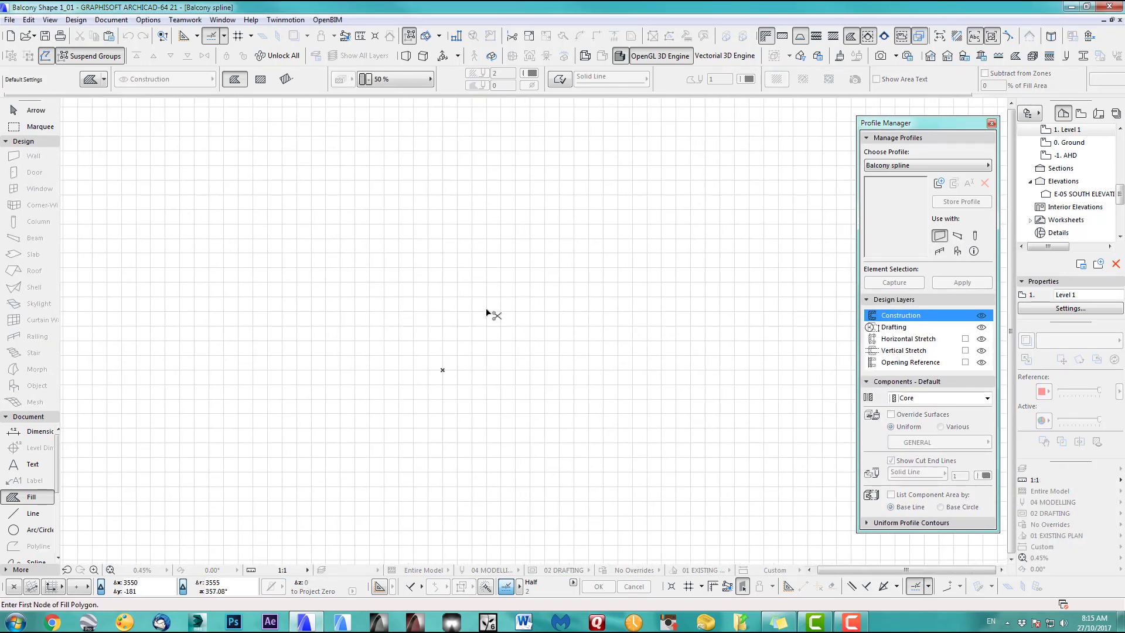
key(ctrl+v)
click(632, 280)
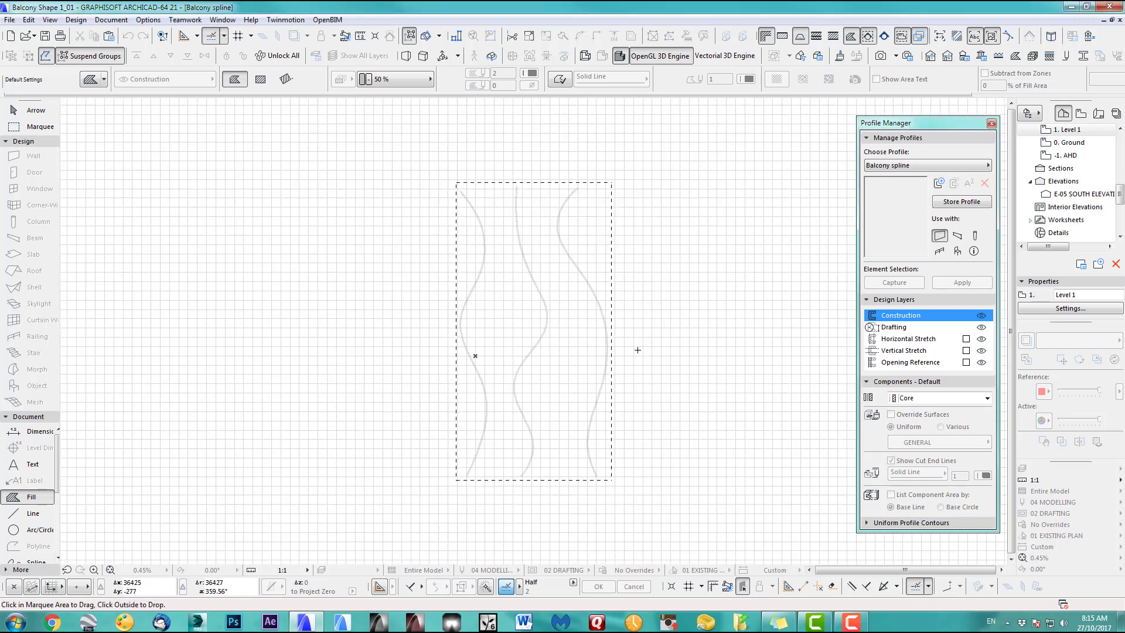
Step: Move the pasted curves so the lower end of the leftmost one sits on the profile origin, and finish placing them
key(ctrl+d)
click(446, 477)
scroll(515, 305, down, 3)
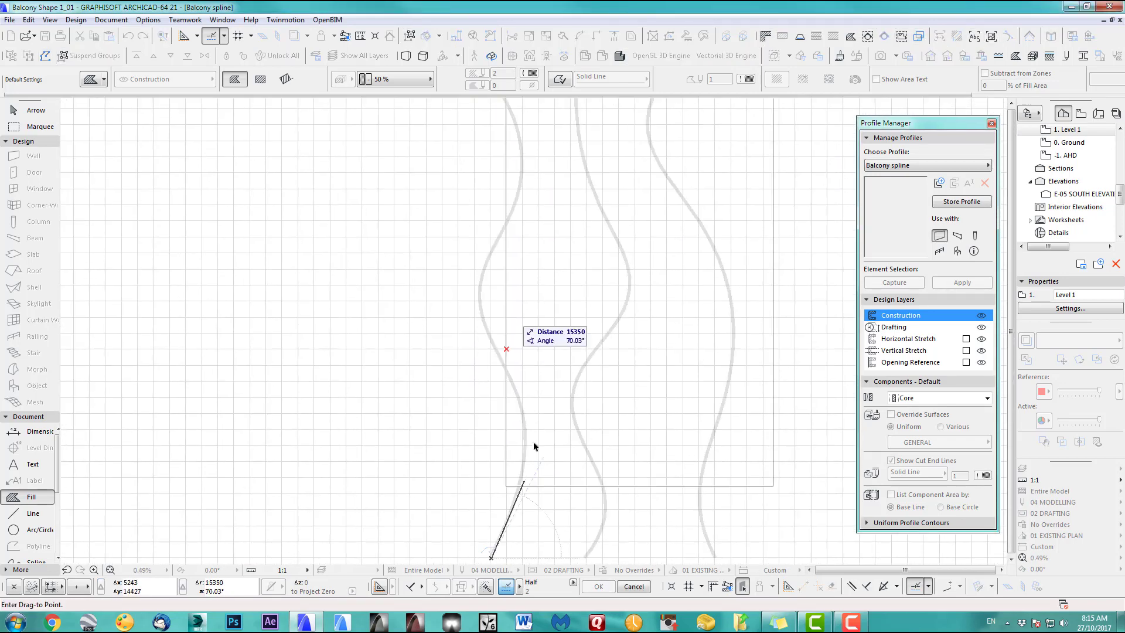
click(511, 354)
scroll(504, 363, down, 3)
middle_drag(469, 399, 391, 456)
click(627, 321)
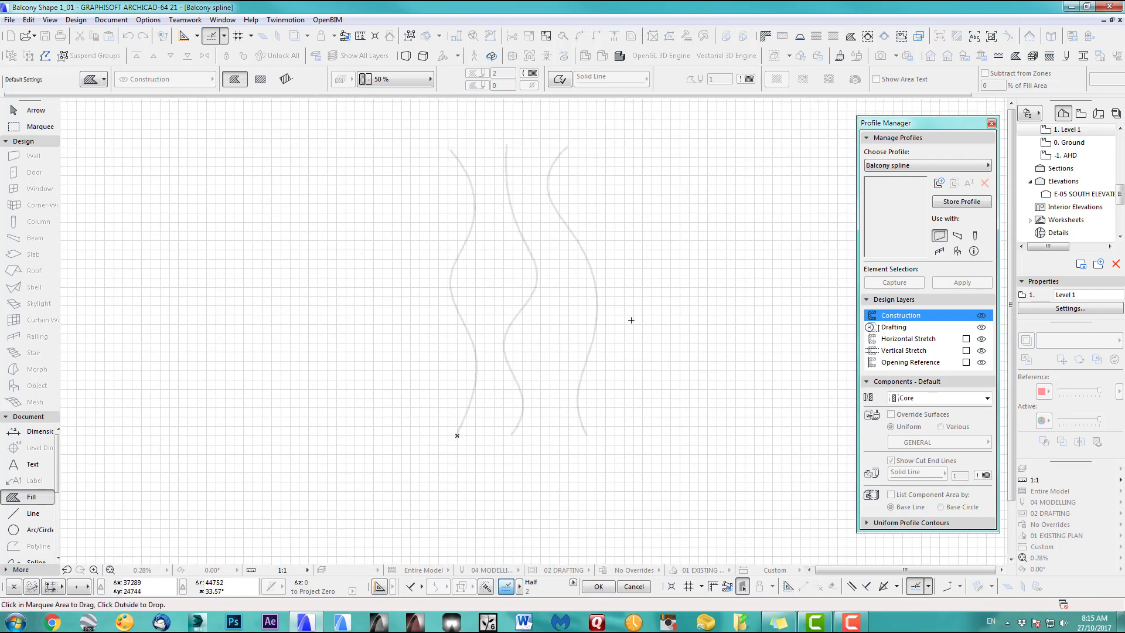
Step: Override the surfaces of all the profile's fills with ART_Matoff, then store the profile and close its editor
scroll(591, 375, up, 3)
scroll(616, 377, down, 2)
scroll(627, 372, down, 1)
click(33, 110)
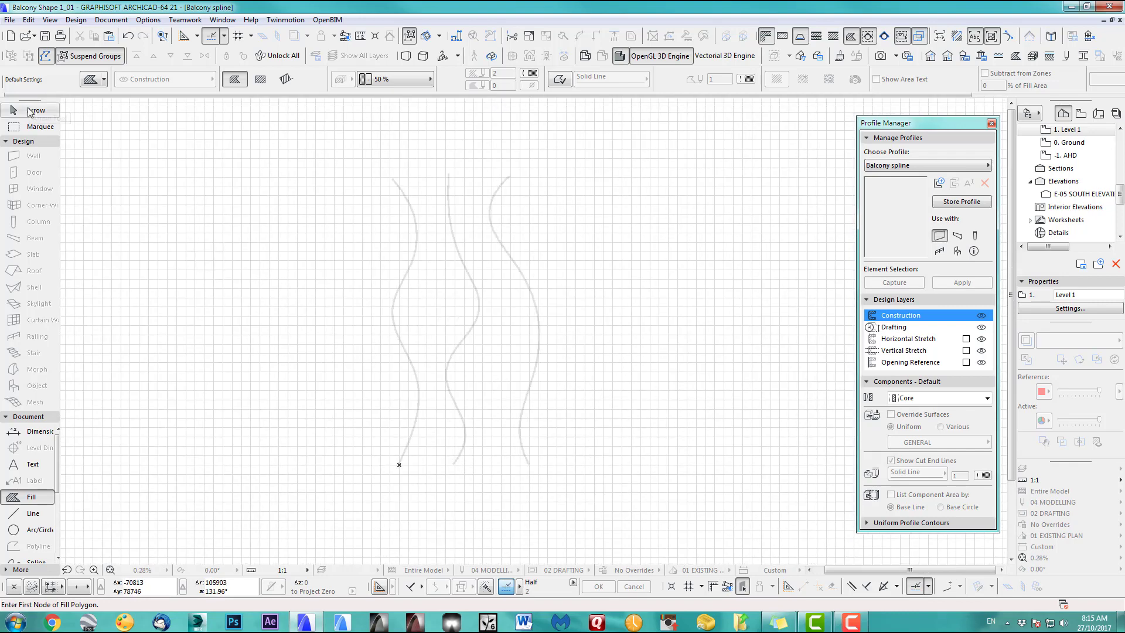
click(330, 142)
click(573, 503)
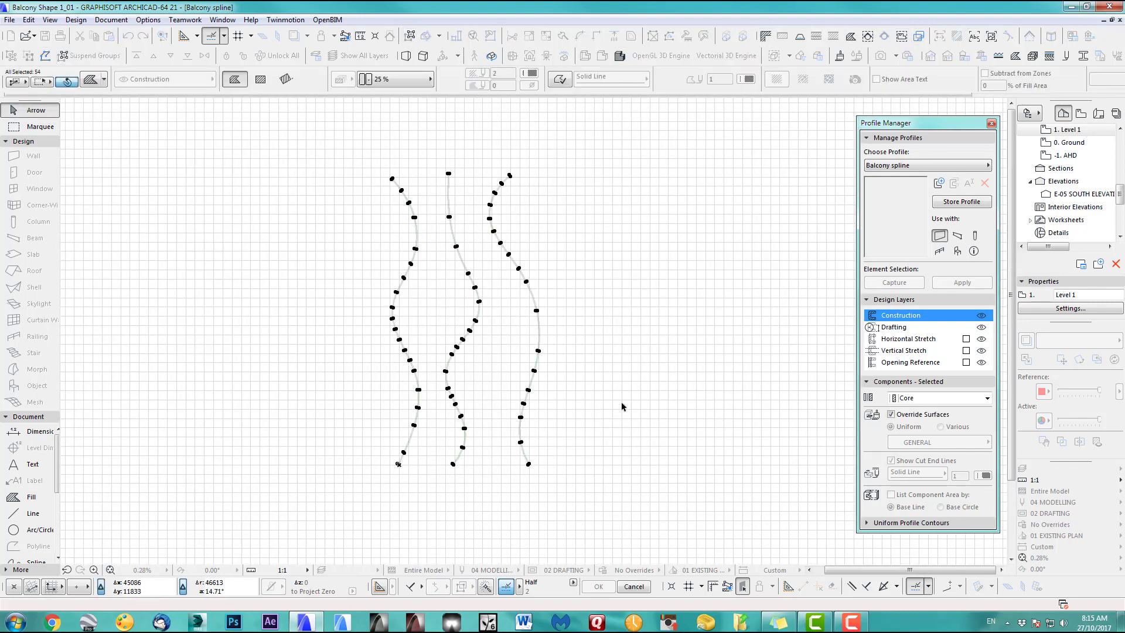
click(935, 447)
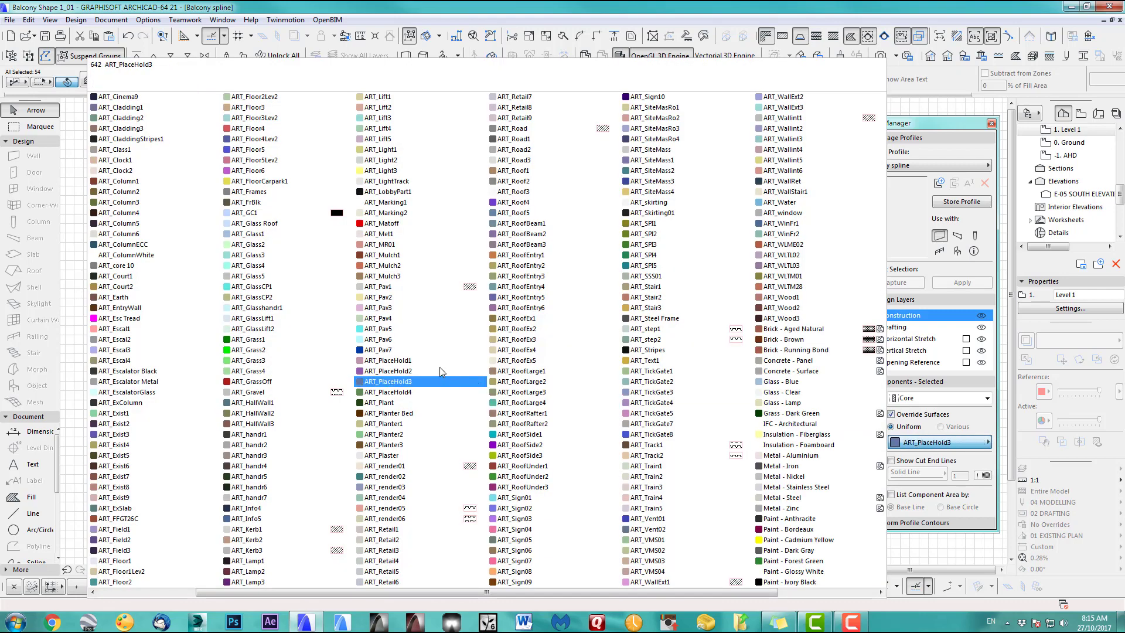
click(372, 225)
middle_drag(587, 354, 608, 346)
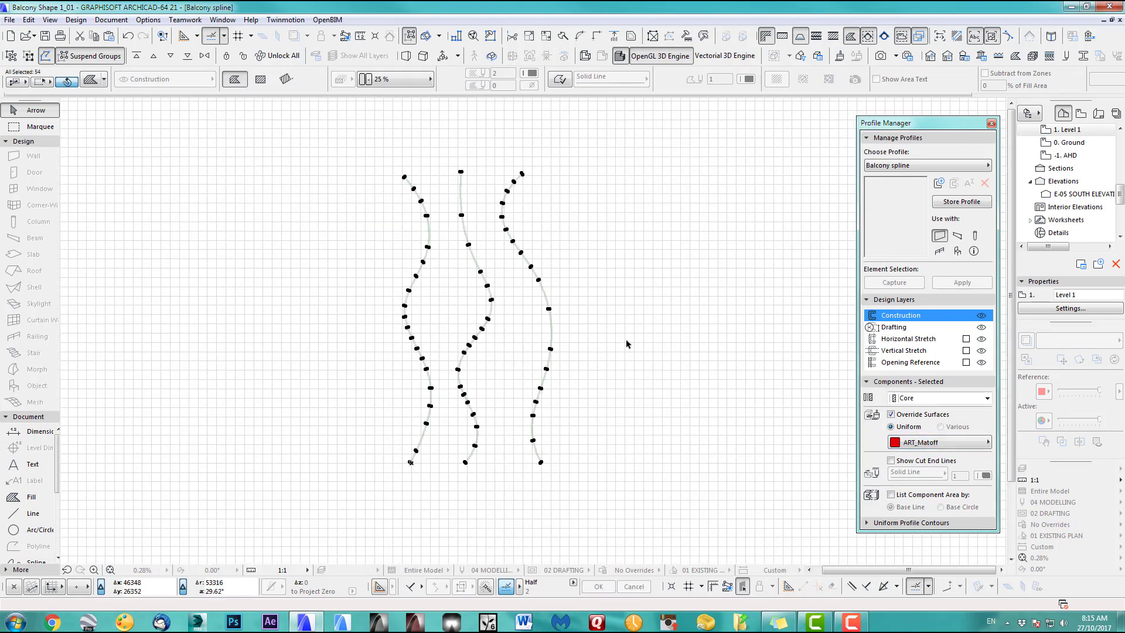
click(619, 326)
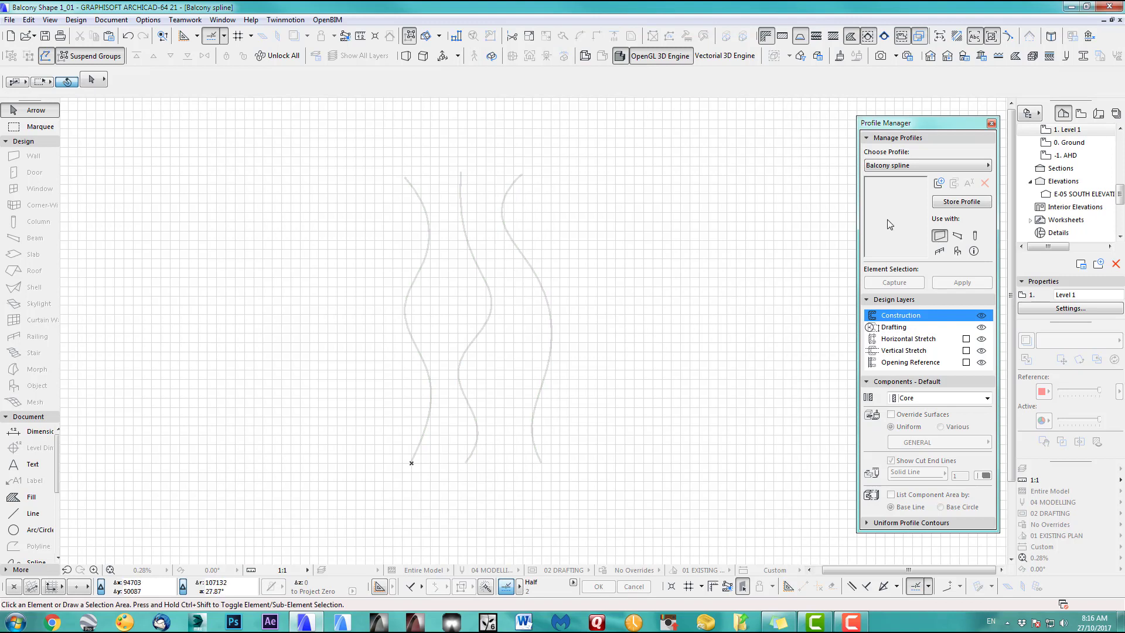
click(955, 203)
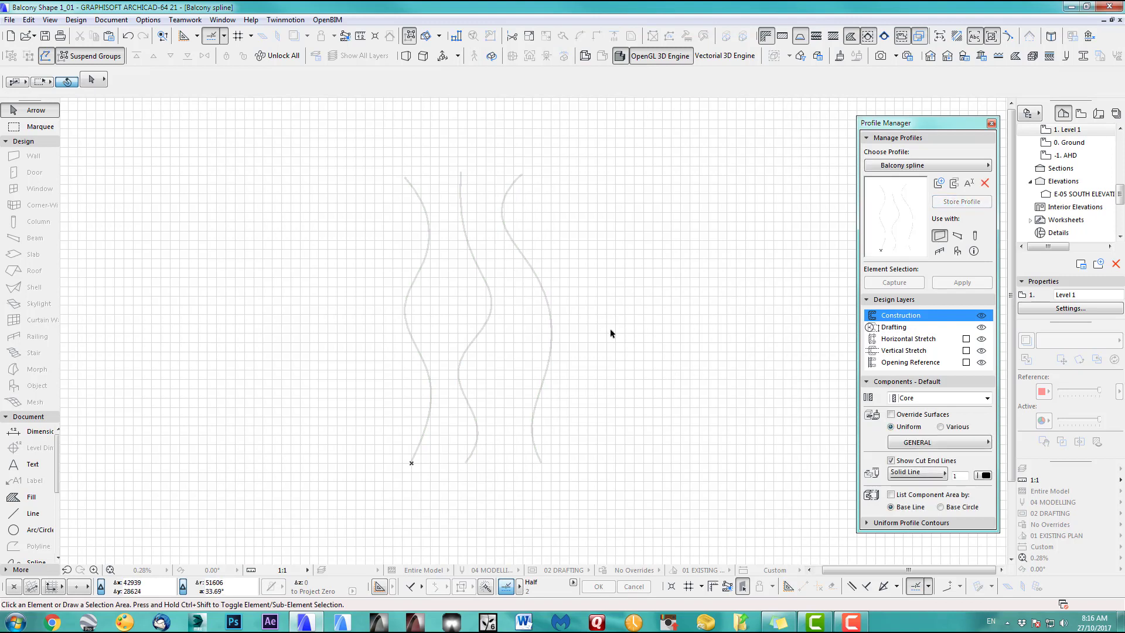
key(ctrl+w)
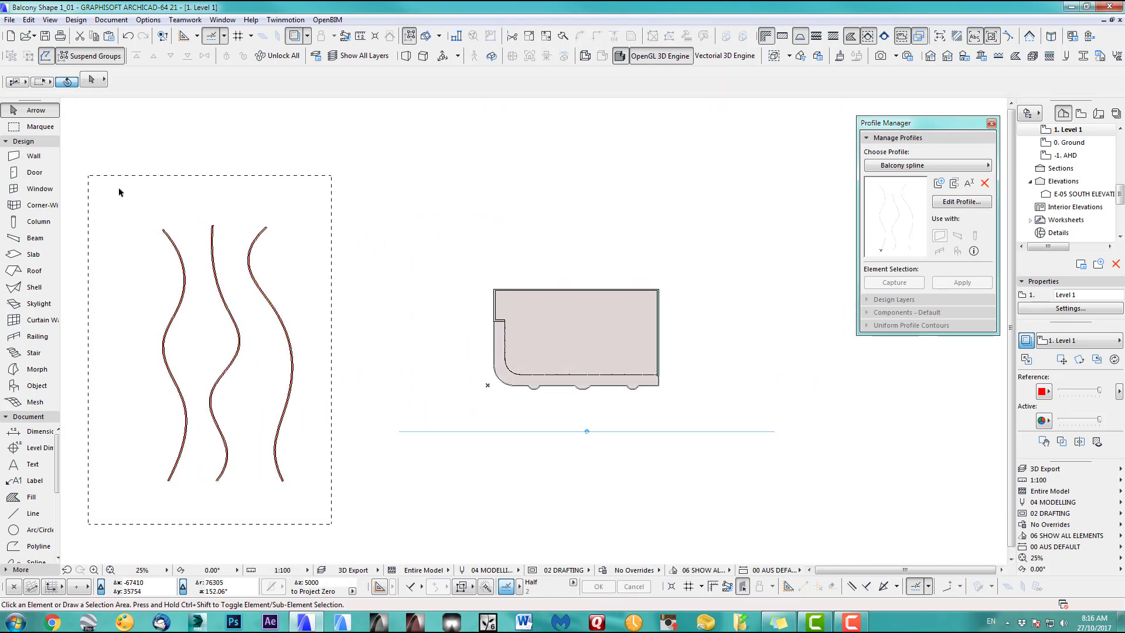
Step: Set the wall defaults to the complex profile Balcony spline with both surface overrides linked and set to ART_Matoff
click(27, 156)
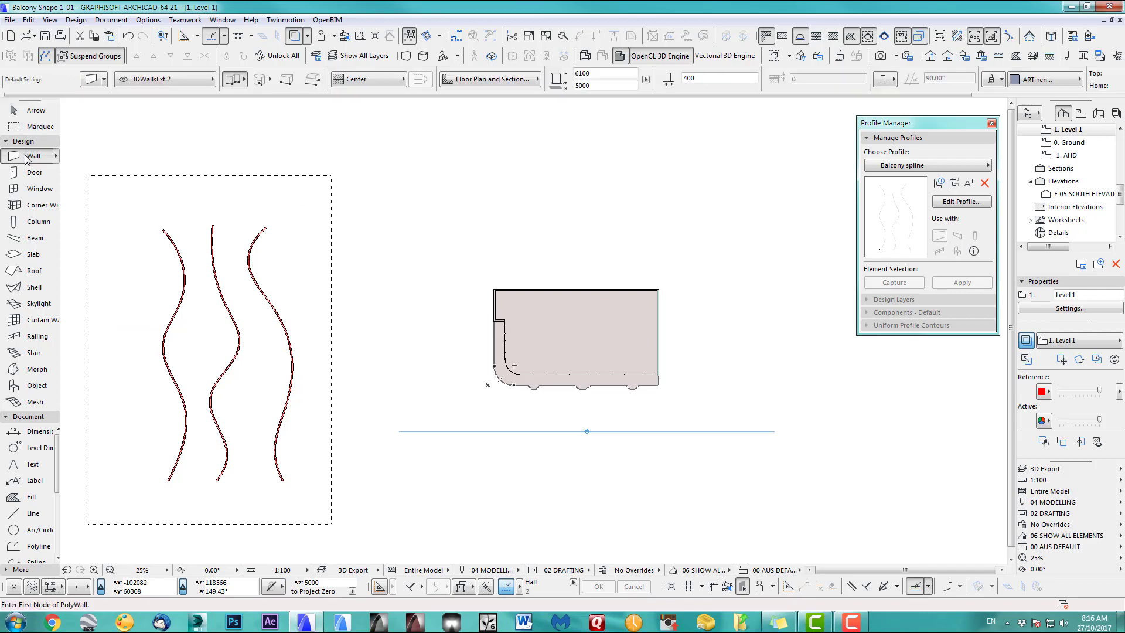
double_click(27, 156)
click(598, 88)
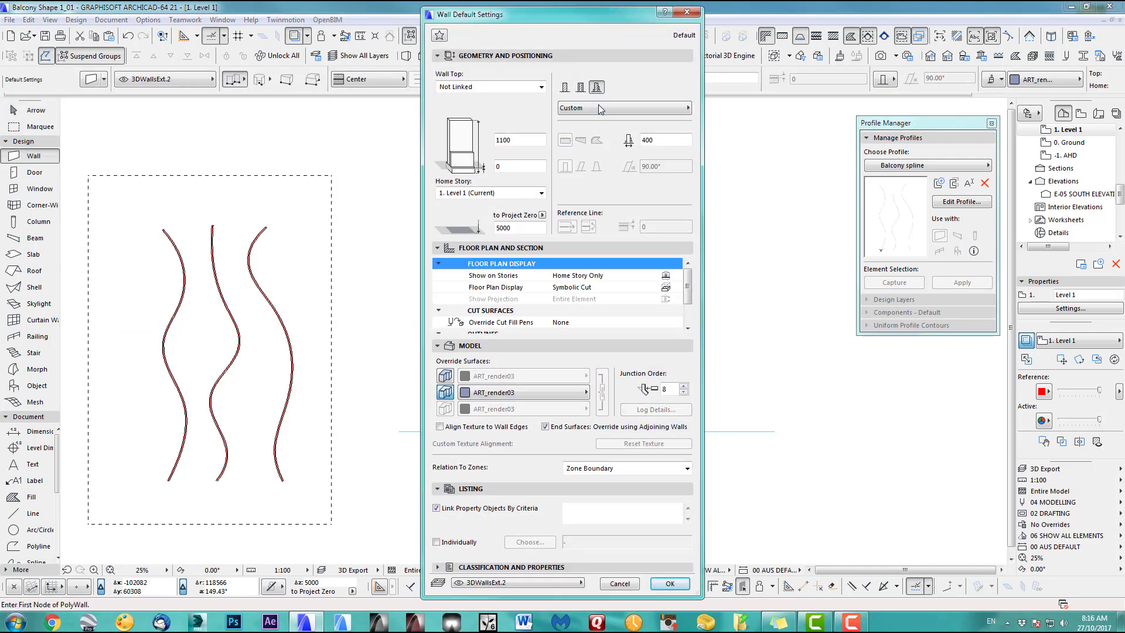
click(600, 109)
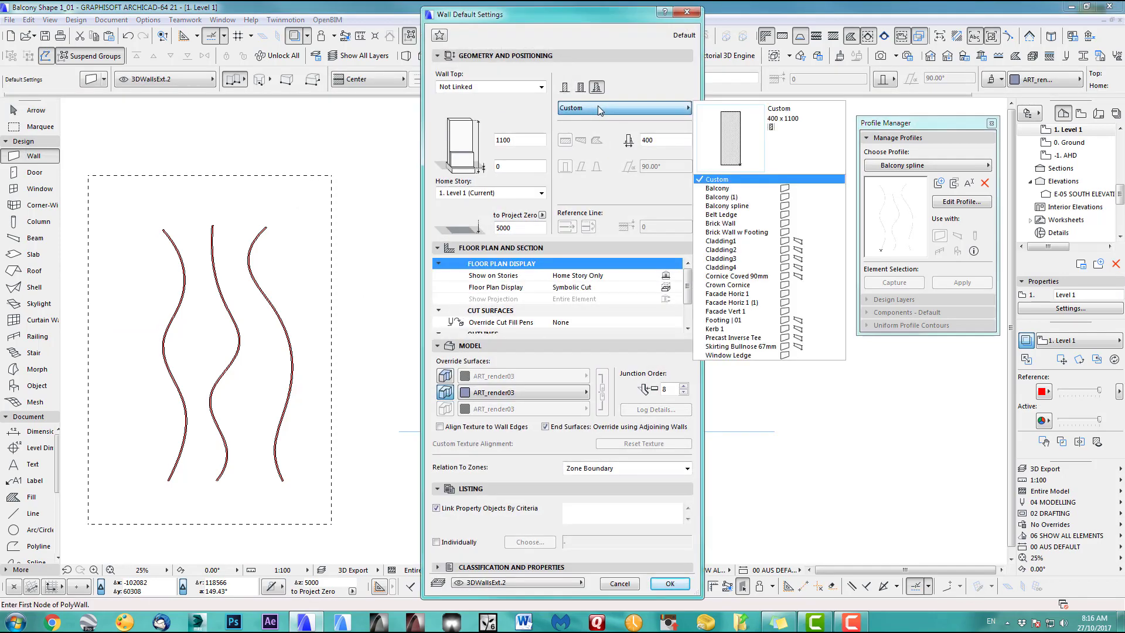
click(727, 207)
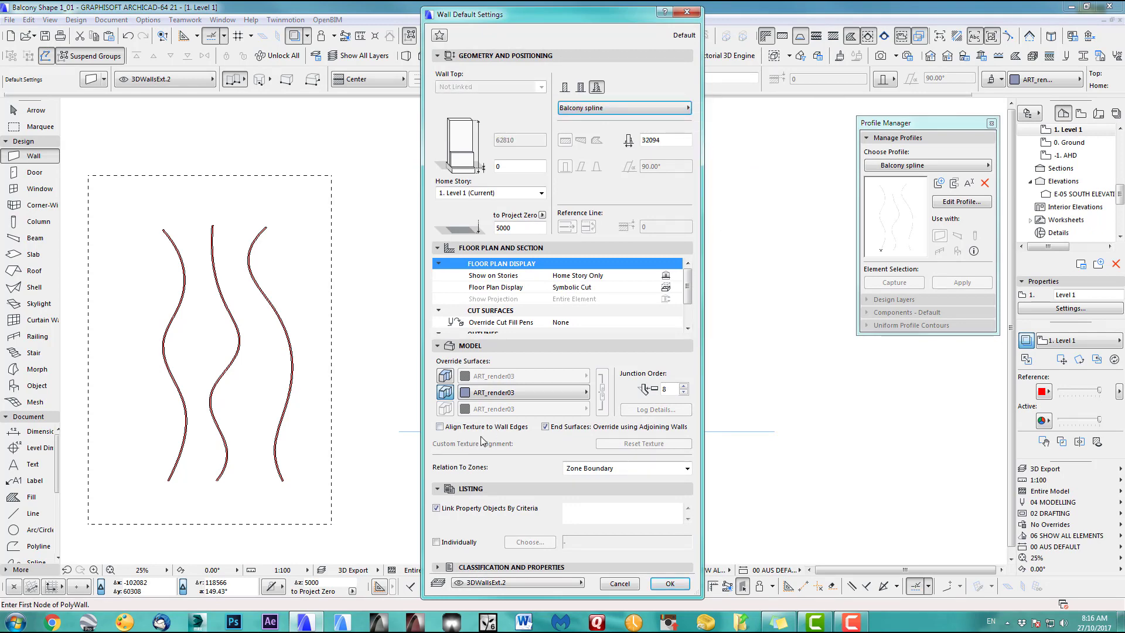
click(445, 376)
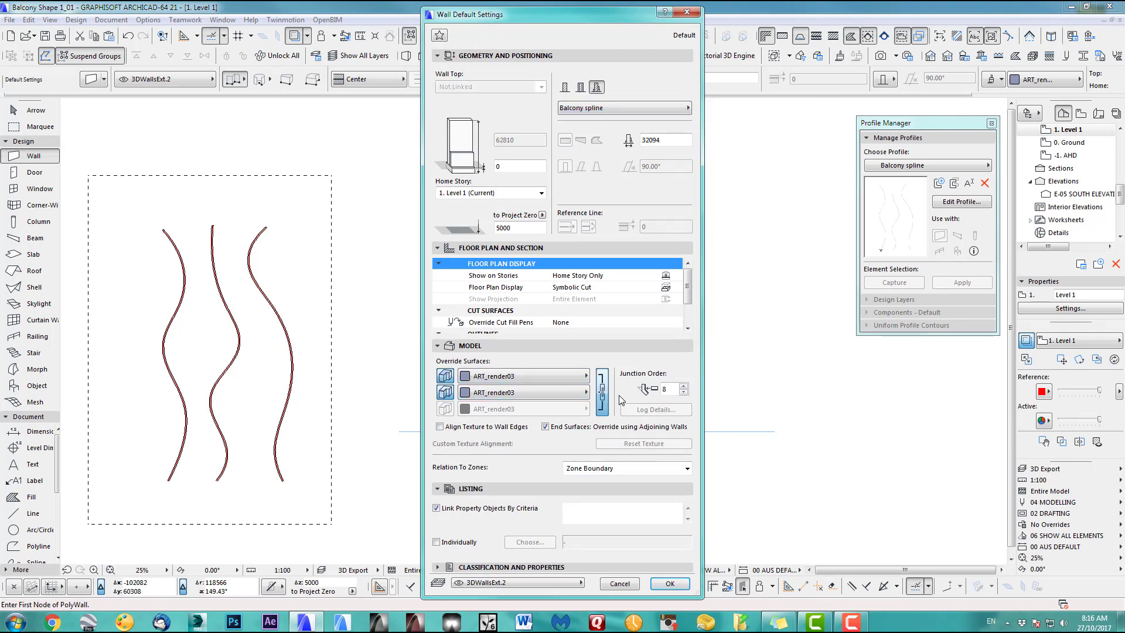
click(585, 393)
click(1023, 224)
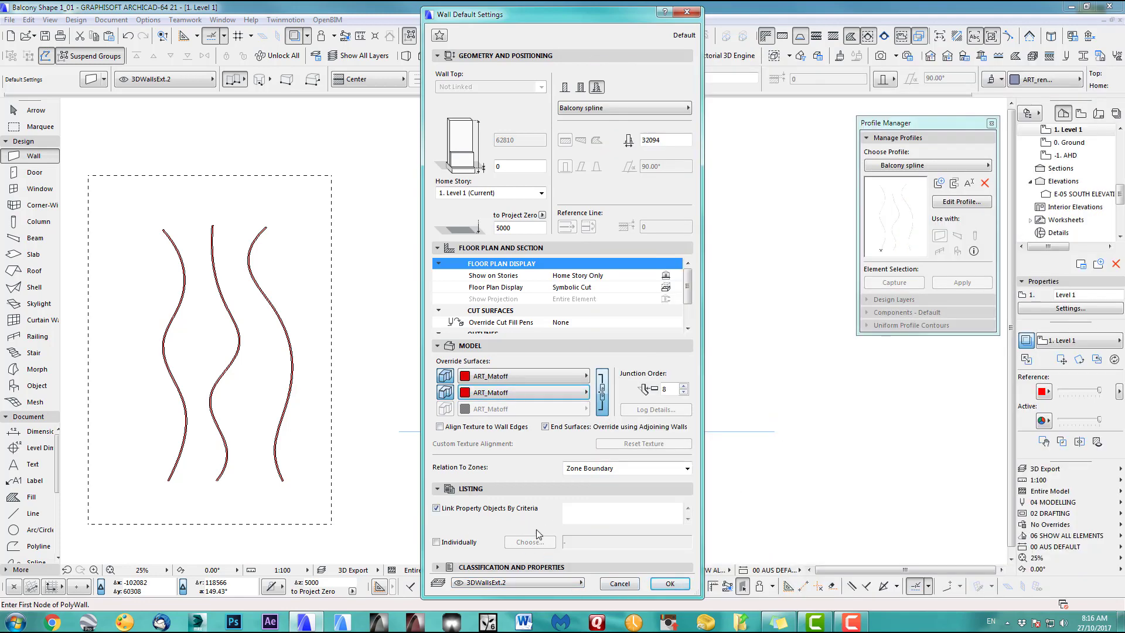
click(670, 583)
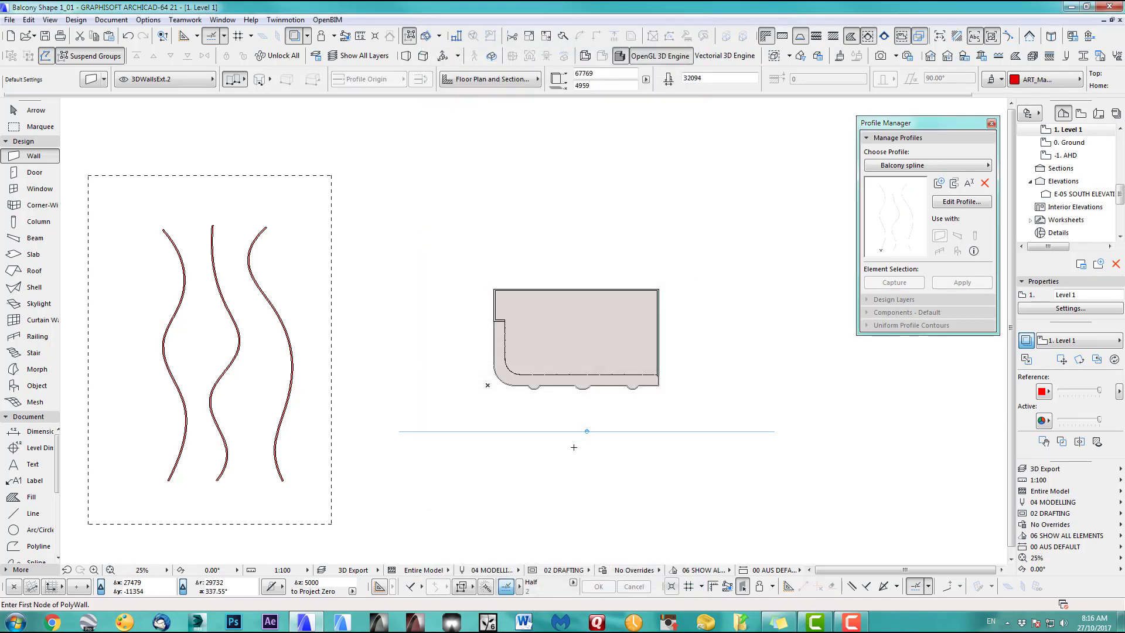
Step: Place a profiled wall about 1300 mm long below the building in plan and move it sideways to line up with the balcony front
click(540, 402)
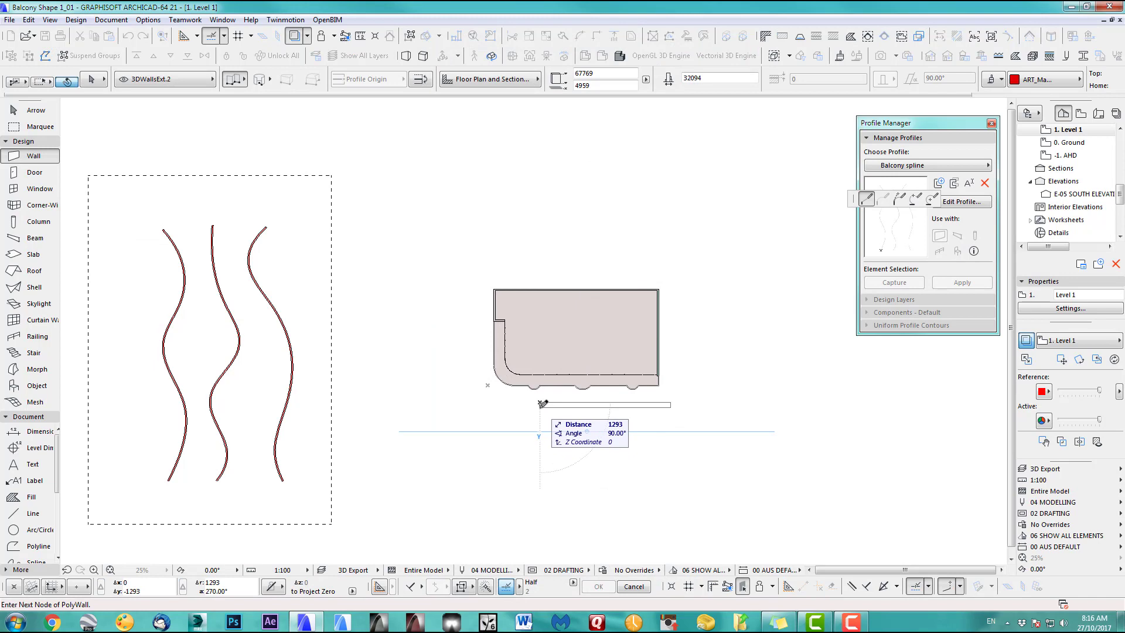
double_click(542, 404)
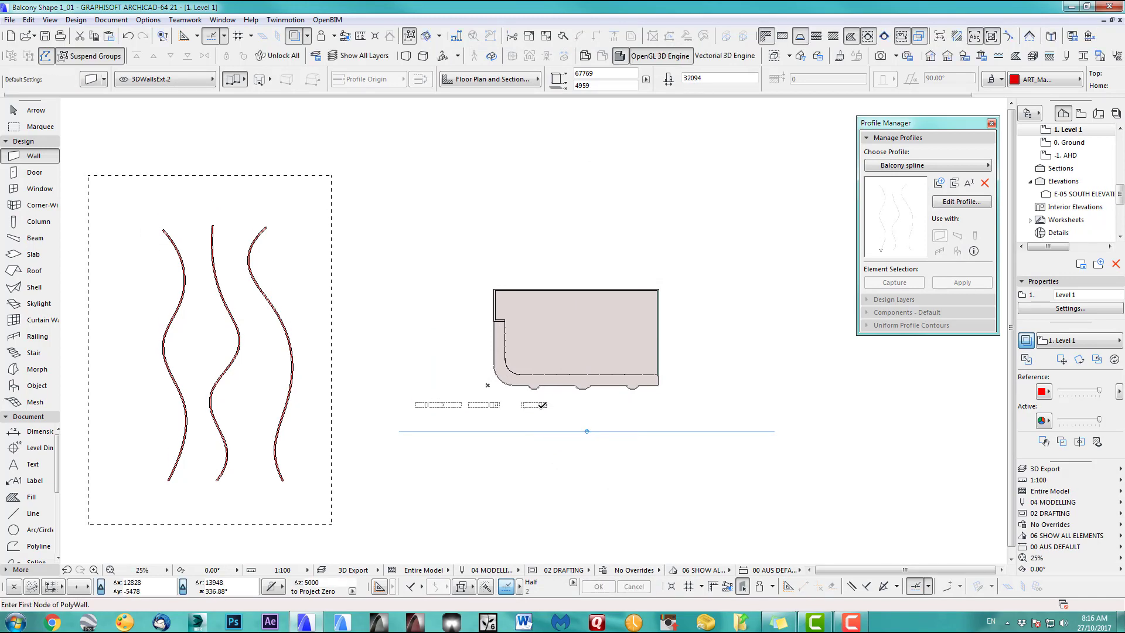
click(542, 405)
click(540, 405)
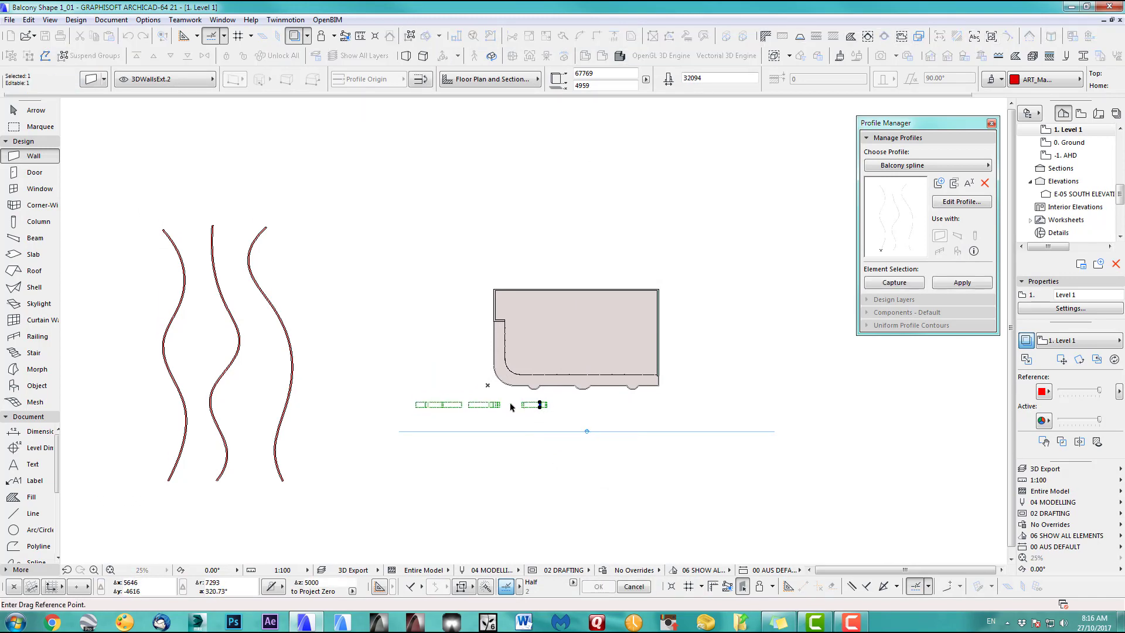
click(600, 404)
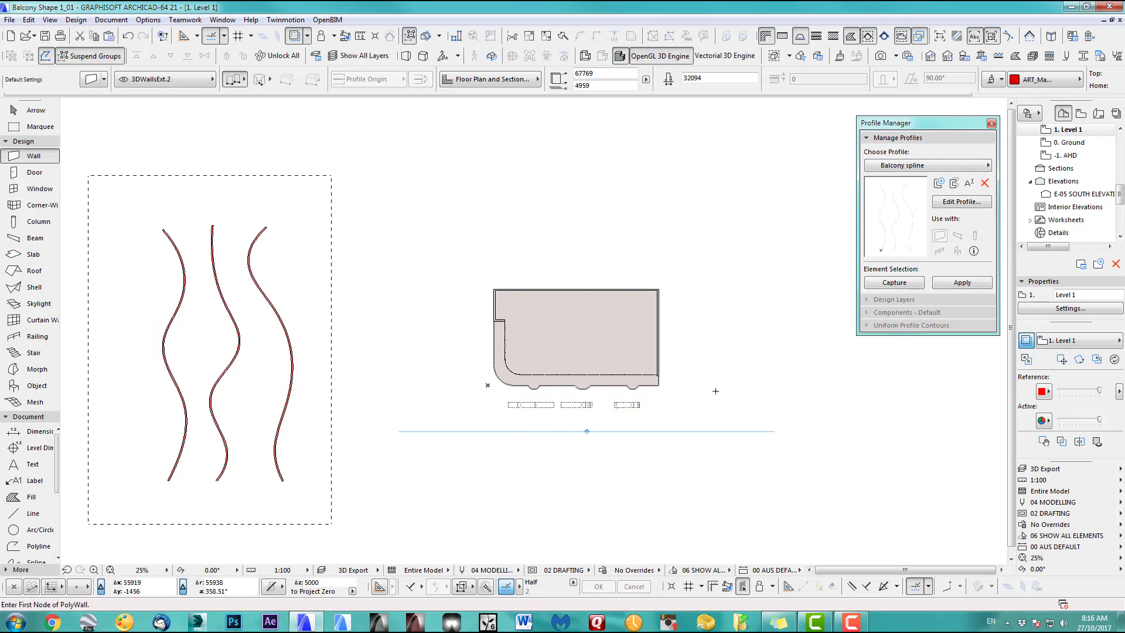
Step: Compare the placed spline wall with the original splines in the E-05 South Elevation, and return to the Level 1 plan
double_click(1096, 194)
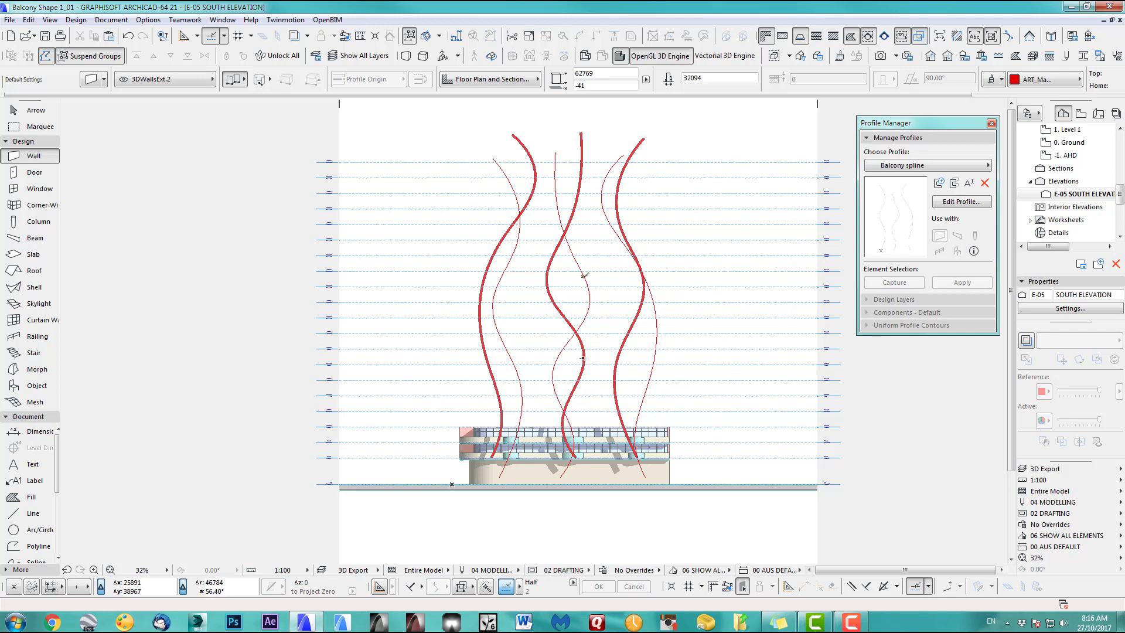
key(F2)
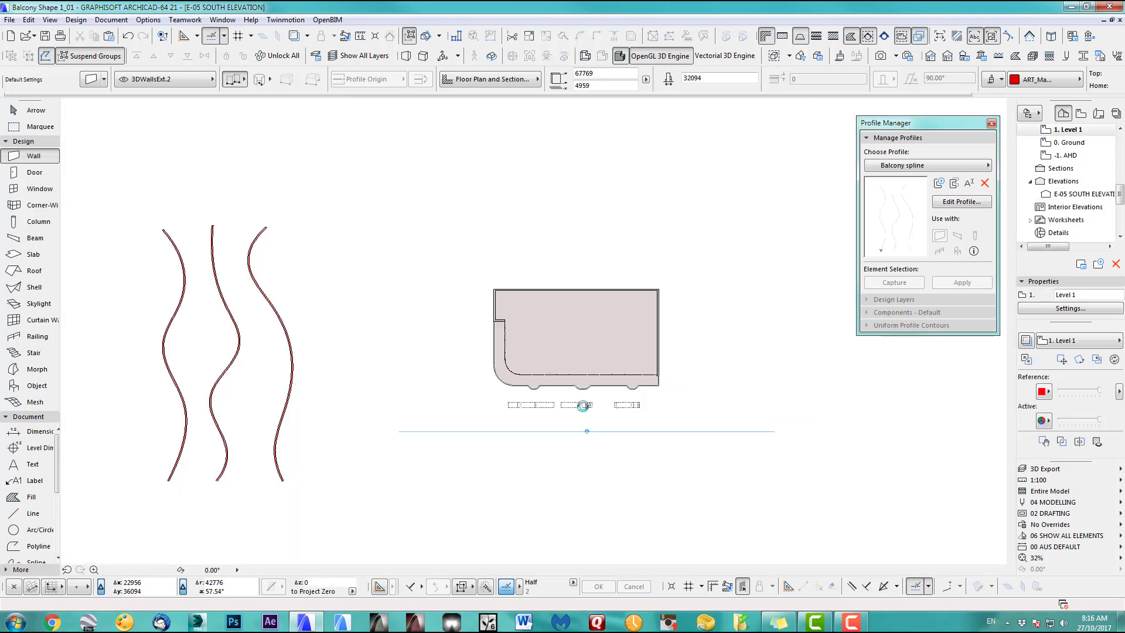
scroll(582, 406, up, 4)
shift+click(580, 402)
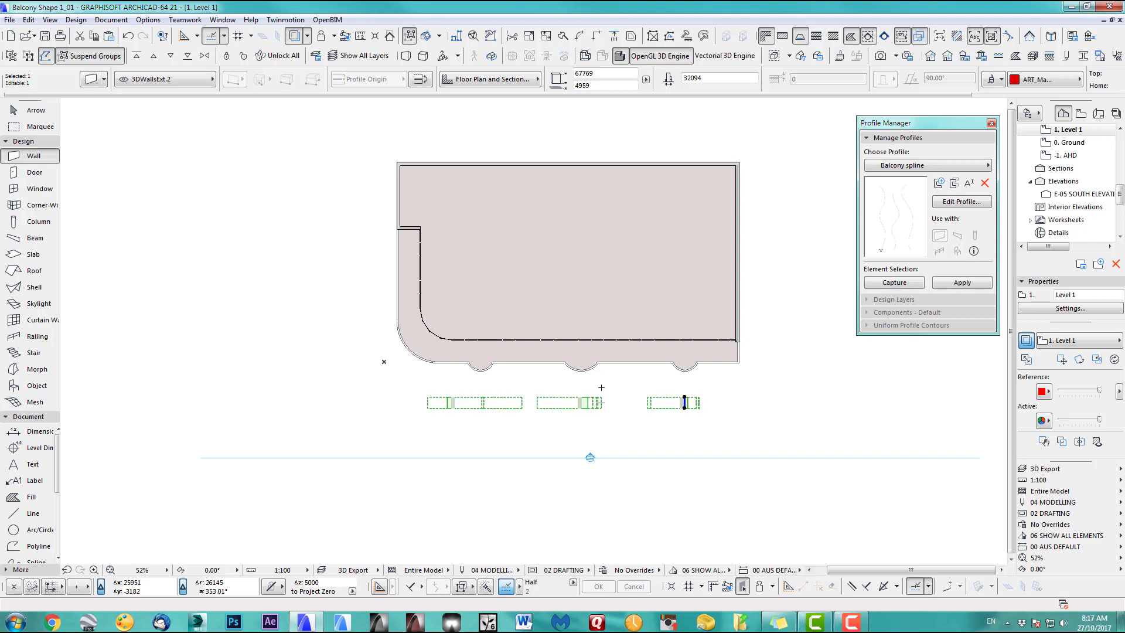
key(Escape)
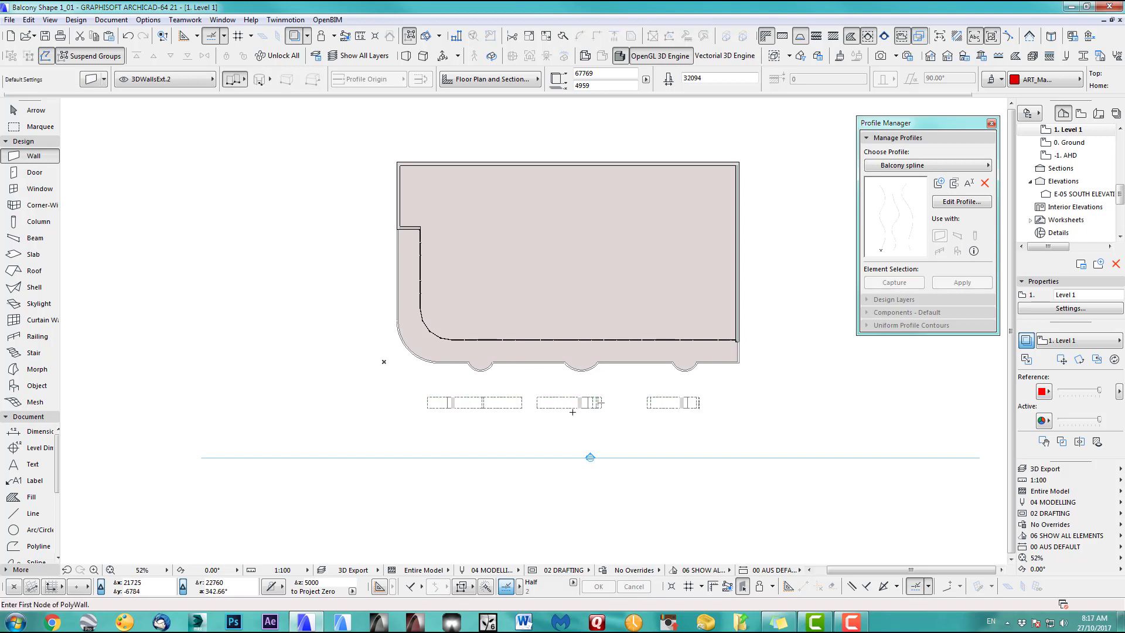
Step: Mirror the spline wall about a vertical line in the Level 1 plan and open the E-05 South Elevation to check it
key(ctrl+a)
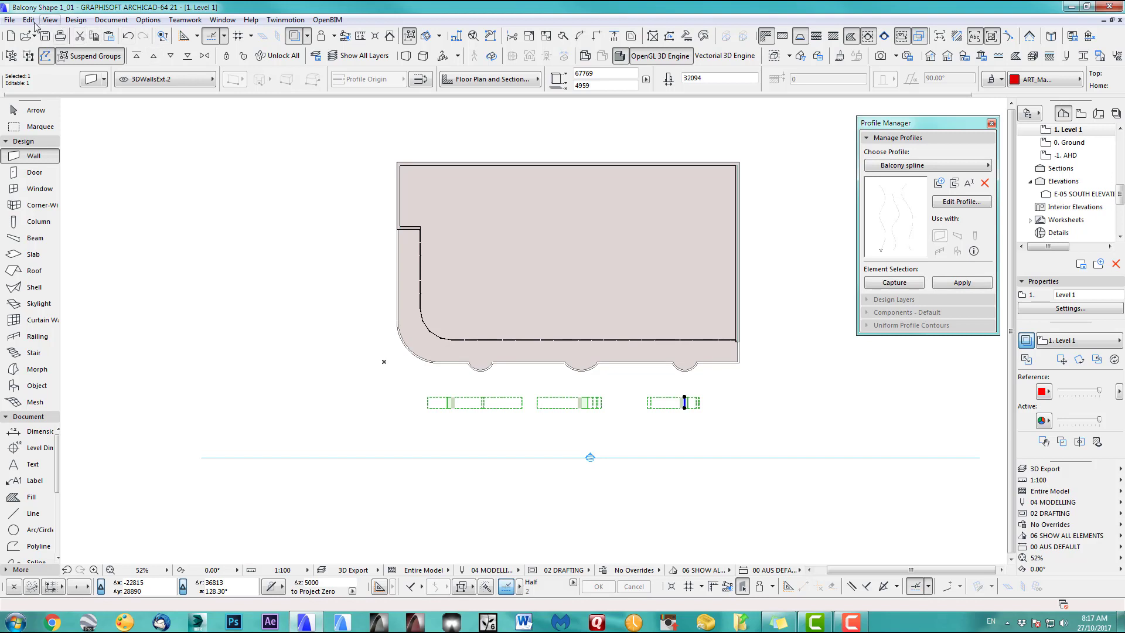
click(29, 19)
mouse_move(52, 235)
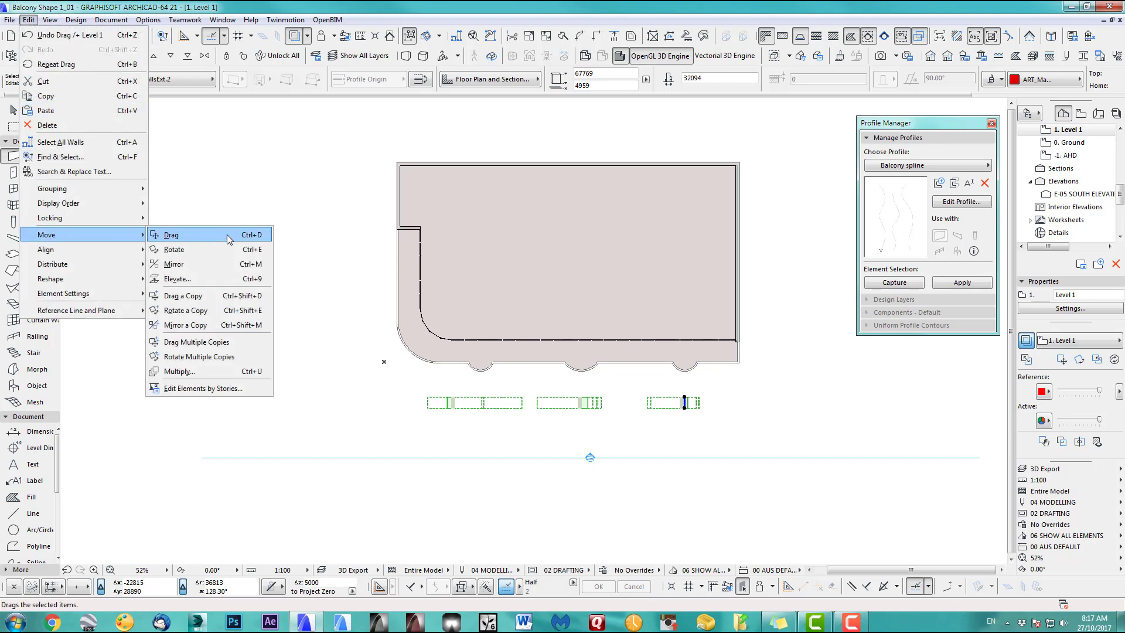
click(196, 326)
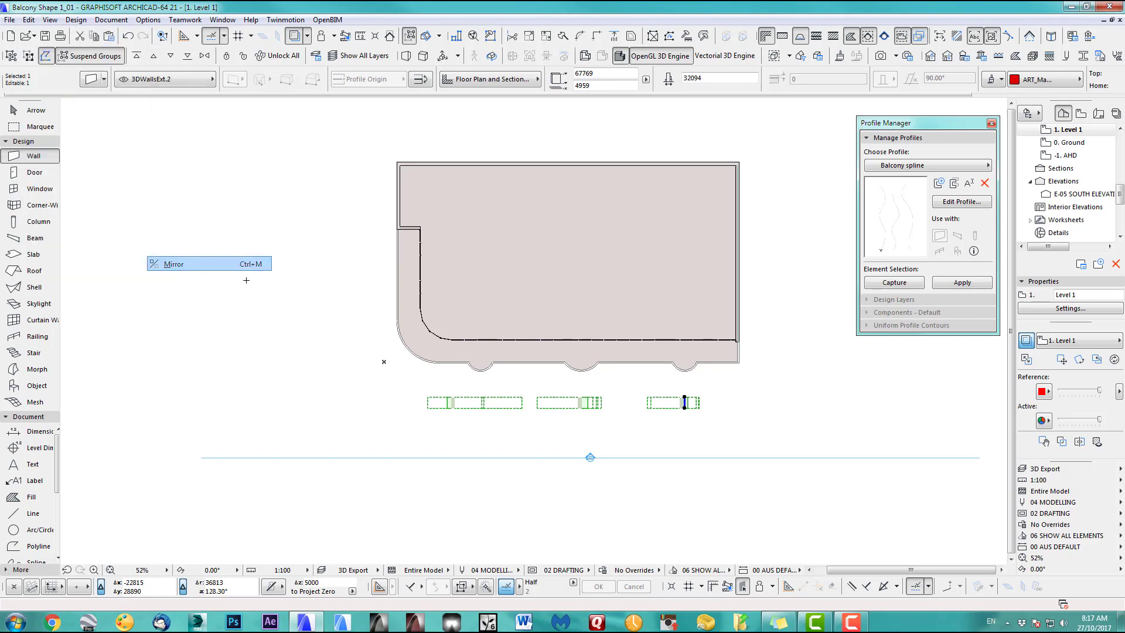
click(610, 380)
click(610, 427)
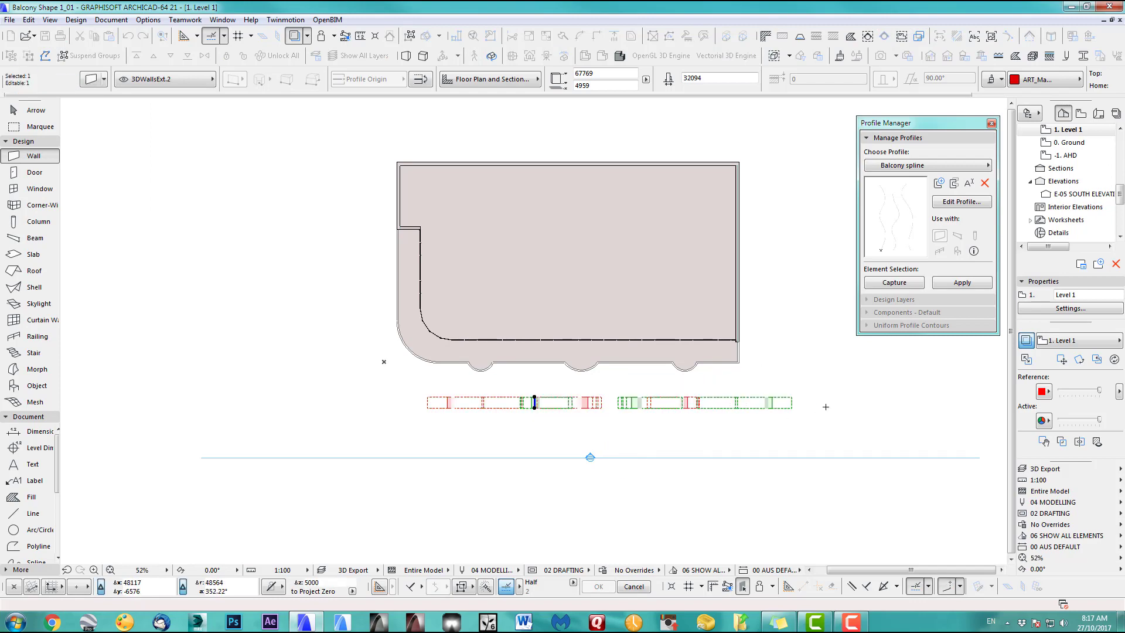
double_click(1097, 194)
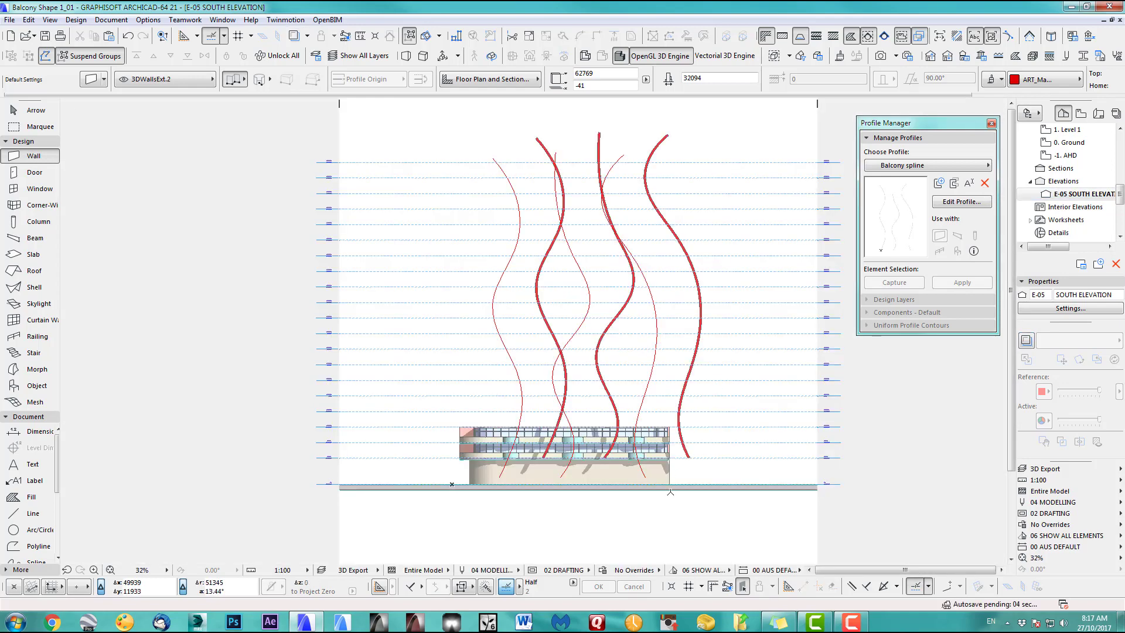
Step: Move the spline wall in the South Elevation so its lower end snaps onto the lower end of the matching original spline
click(35, 110)
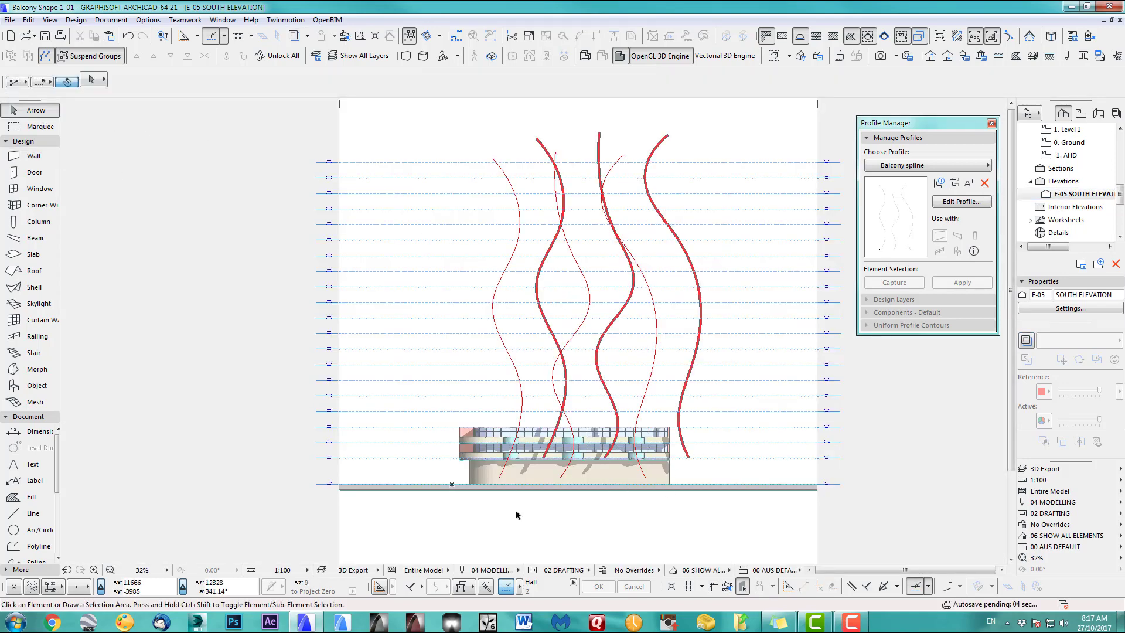
scroll(516, 515, up, 4)
click(603, 297)
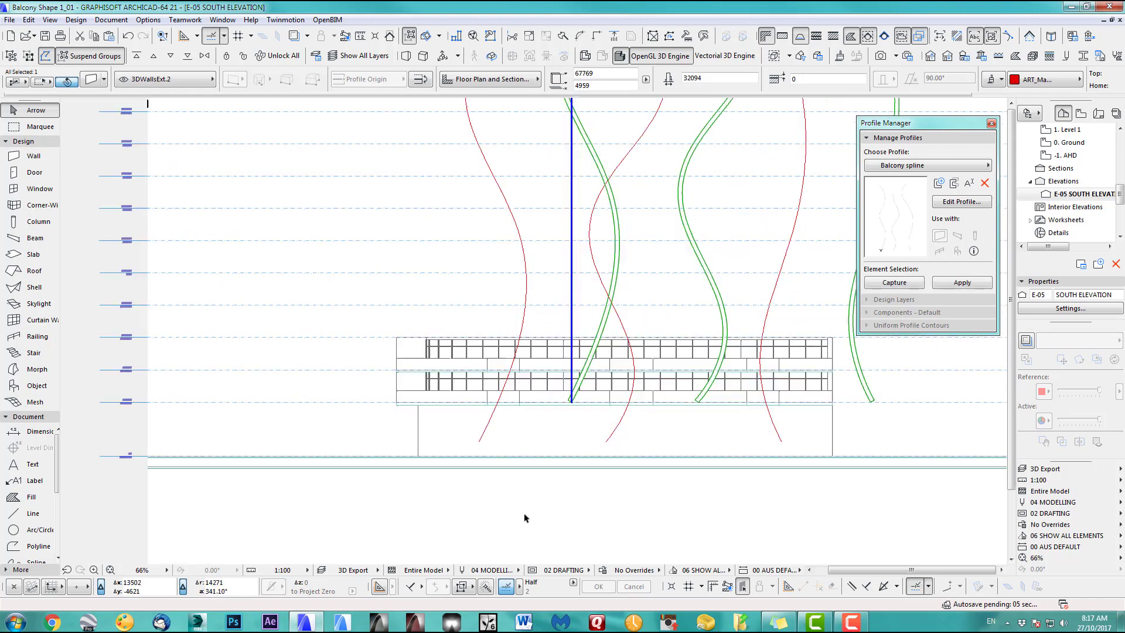
scroll(525, 518, up, 2)
click(591, 353)
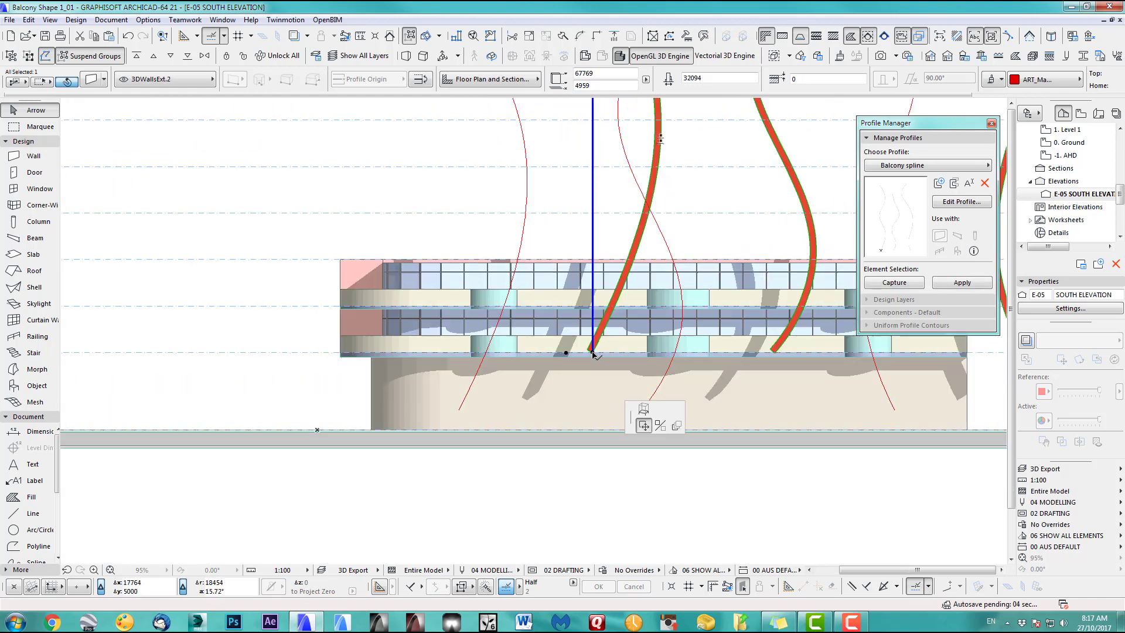
click(459, 408)
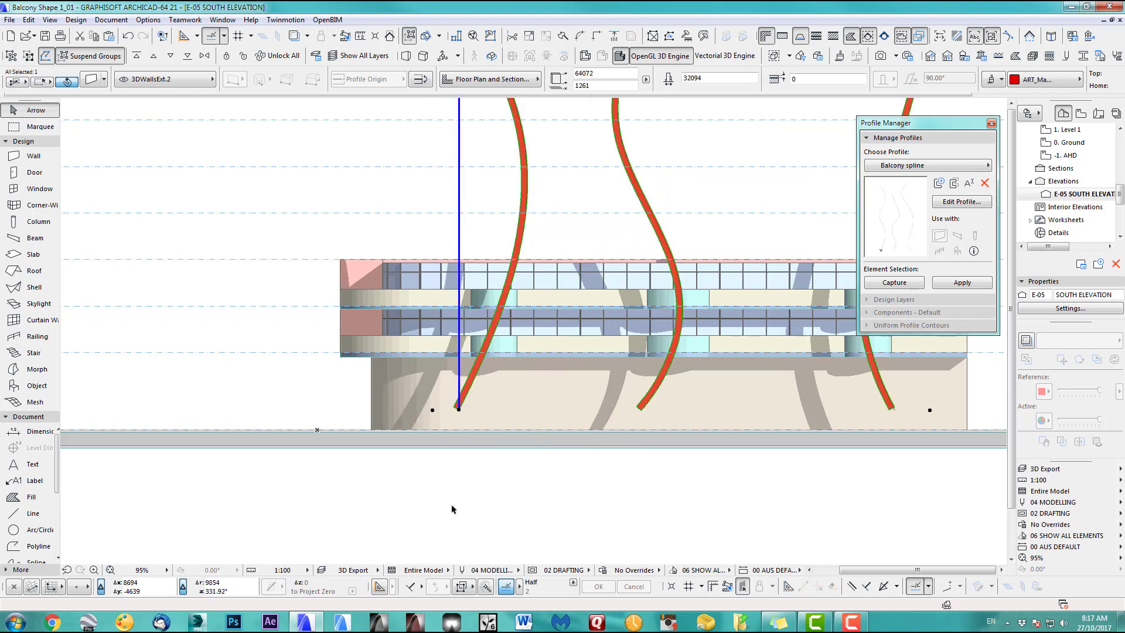
scroll(451, 509, down, 6)
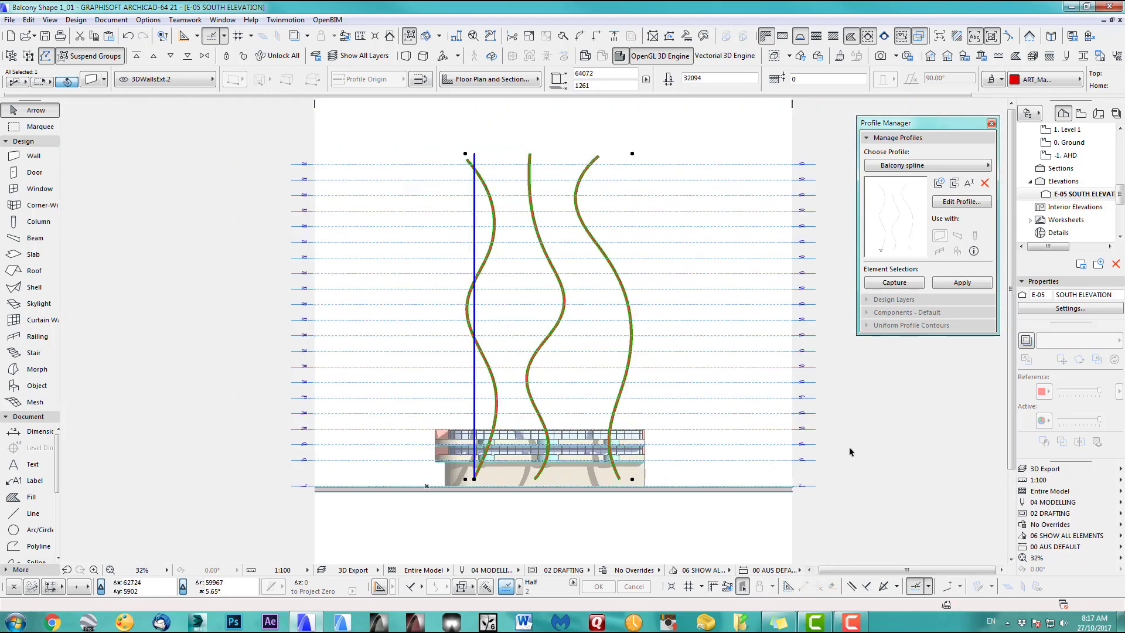
click(873, 460)
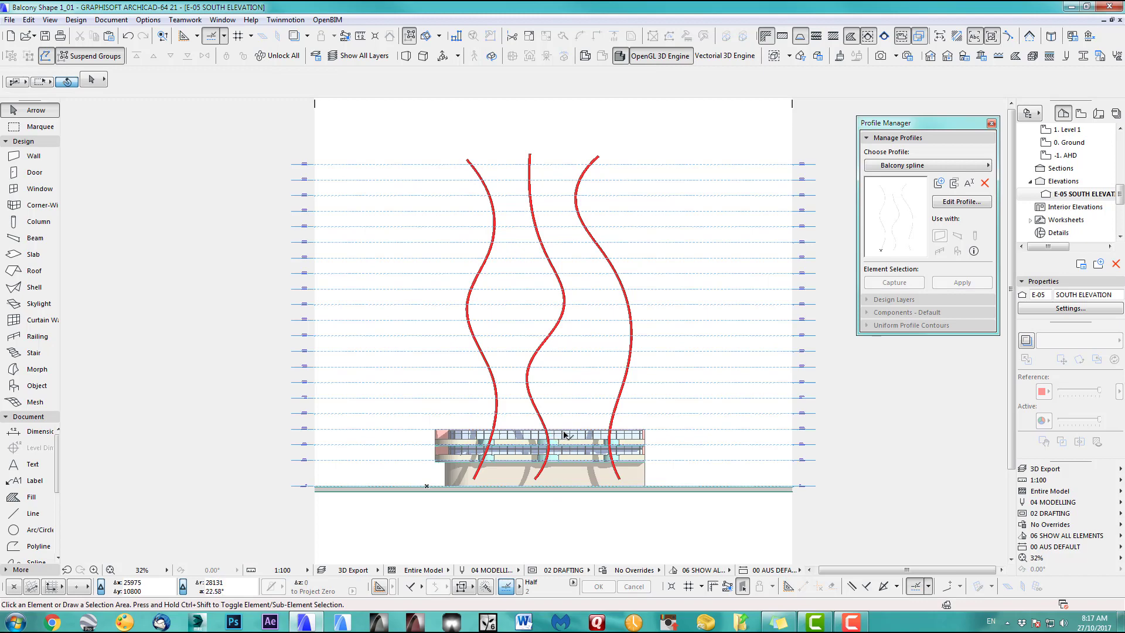
middle_drag(558, 436, 586, 432)
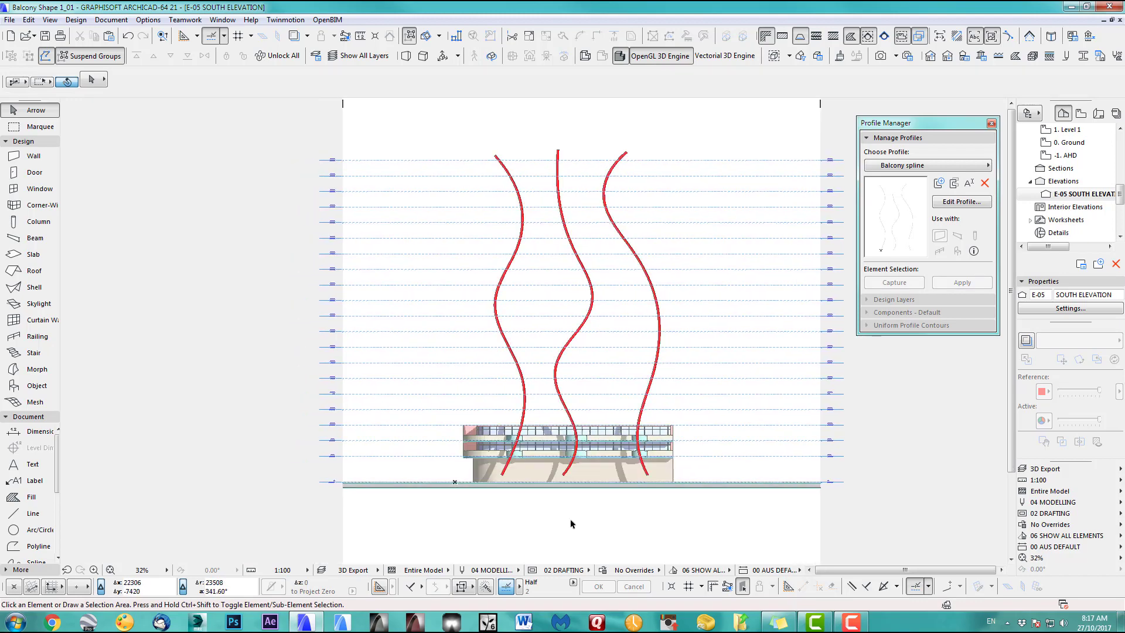
Step: Examine the spline wall's cut positions in the Level 1 plan and check how it displays on the stories up to Level 4
key(F2)
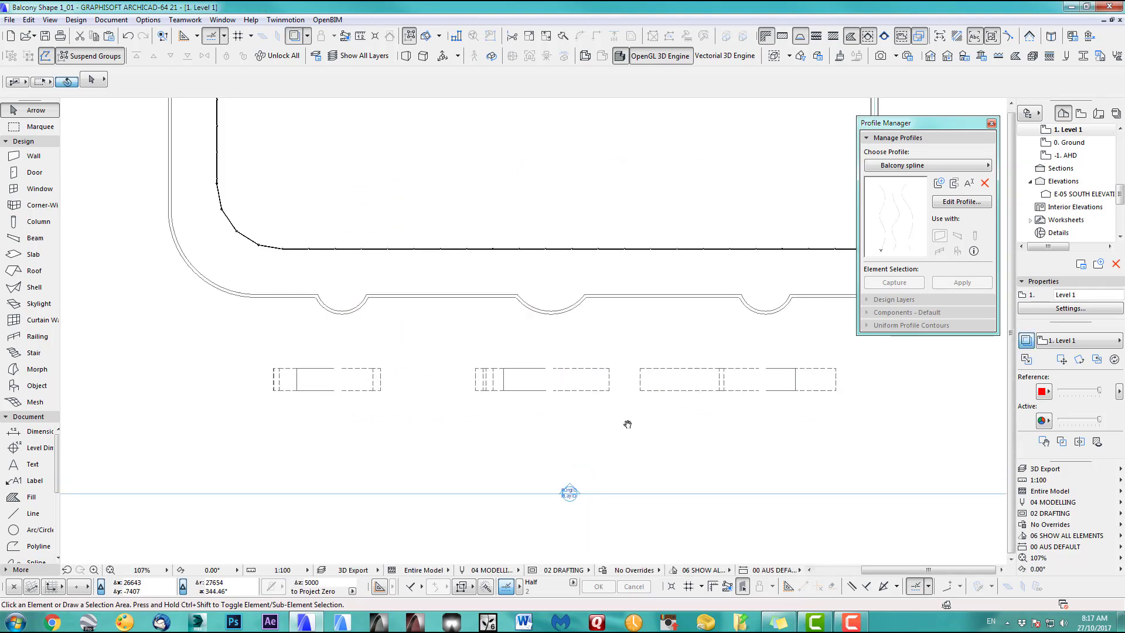
middle_drag(588, 440, 630, 451)
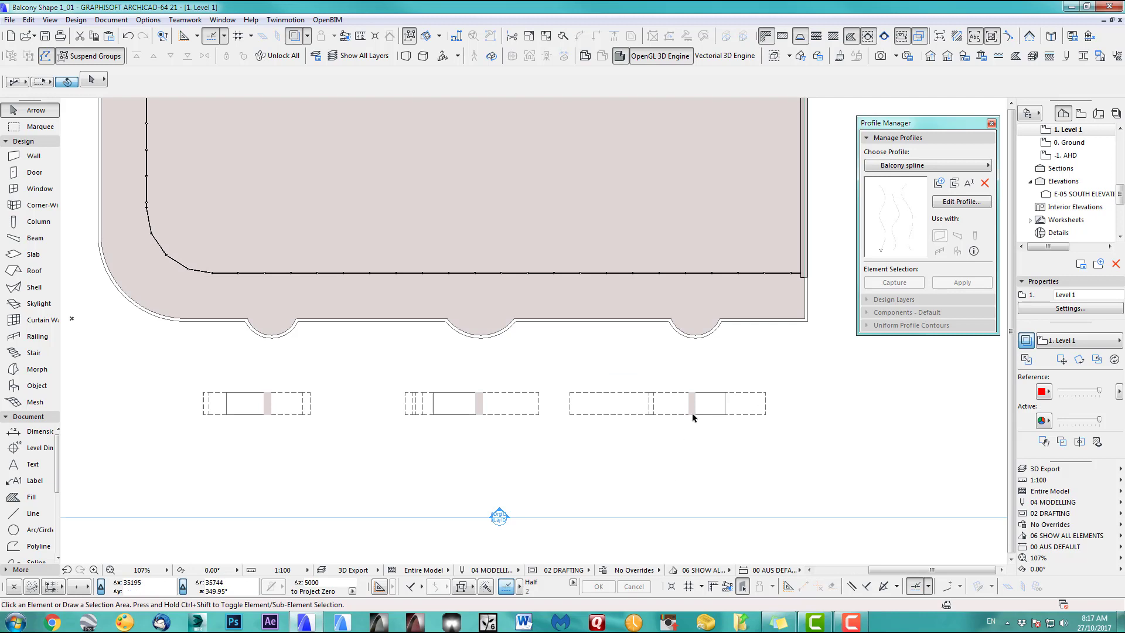
scroll(697, 404, up, 2)
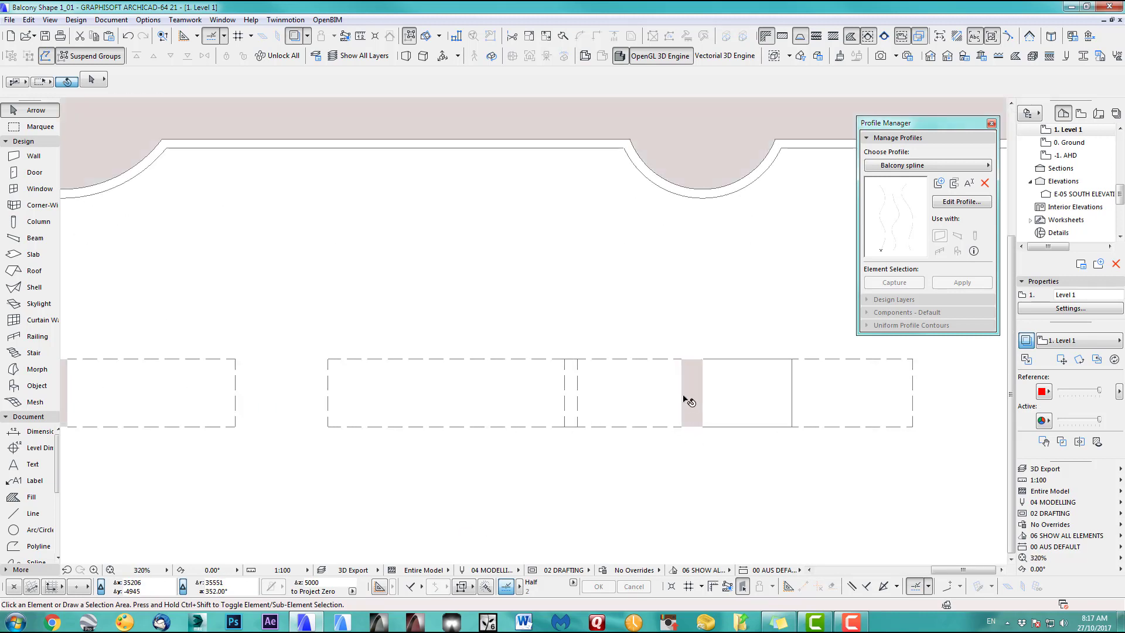
middle_drag(689, 400, 735, 402)
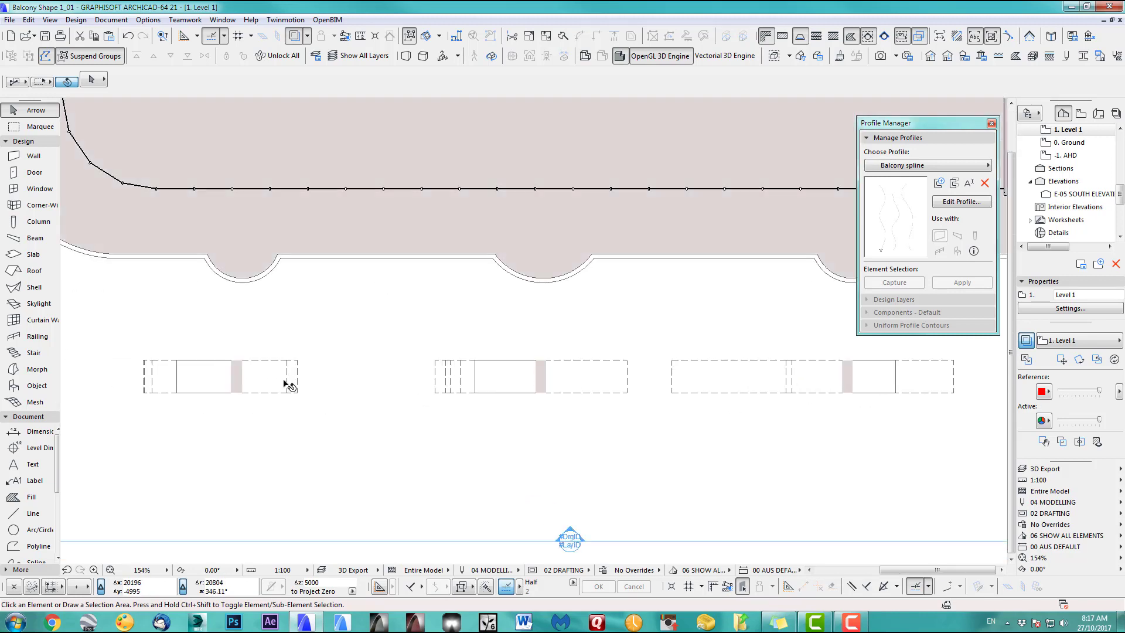
scroll(212, 385, down, 3)
middle_drag(377, 419, 586, 402)
scroll(537, 388, up, 4)
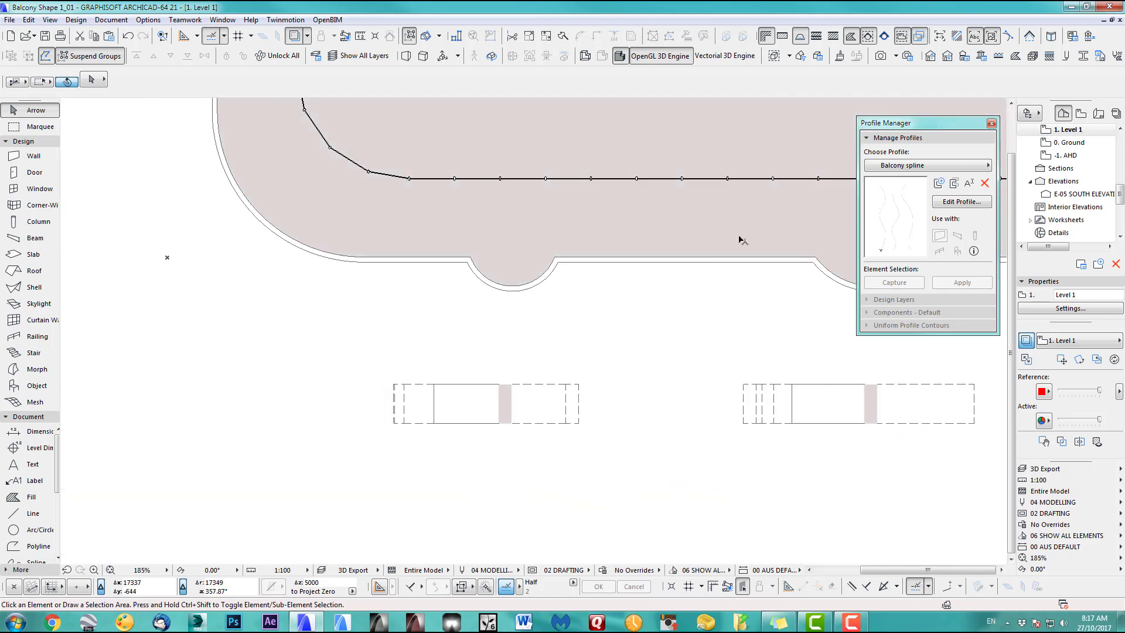
click(932, 57)
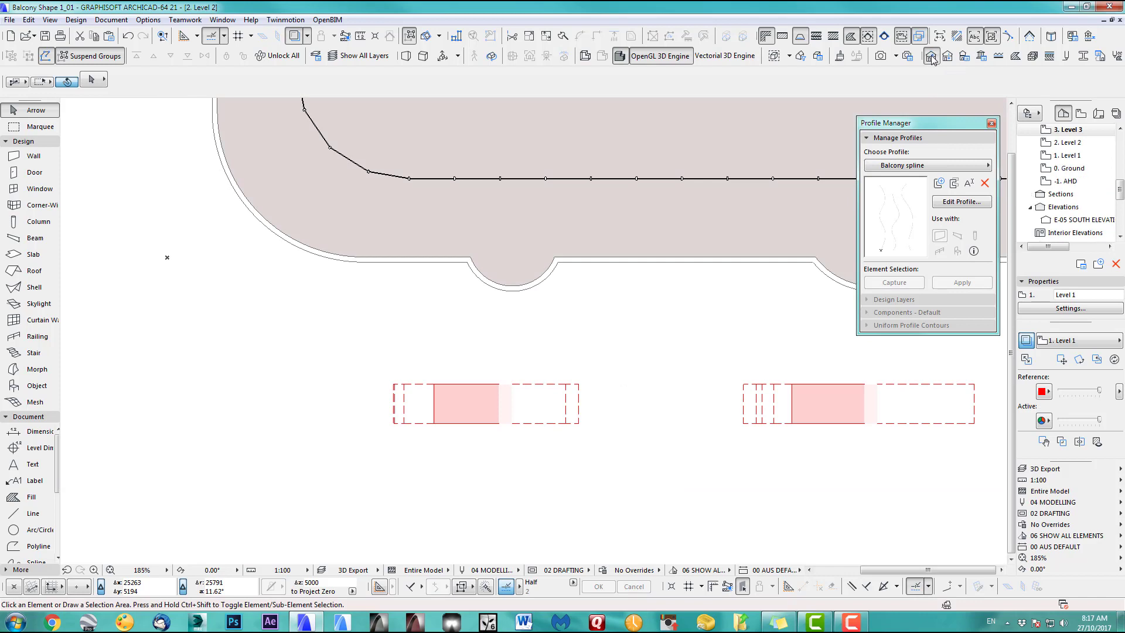
click(931, 56)
click(932, 57)
middle_drag(752, 257, 665, 306)
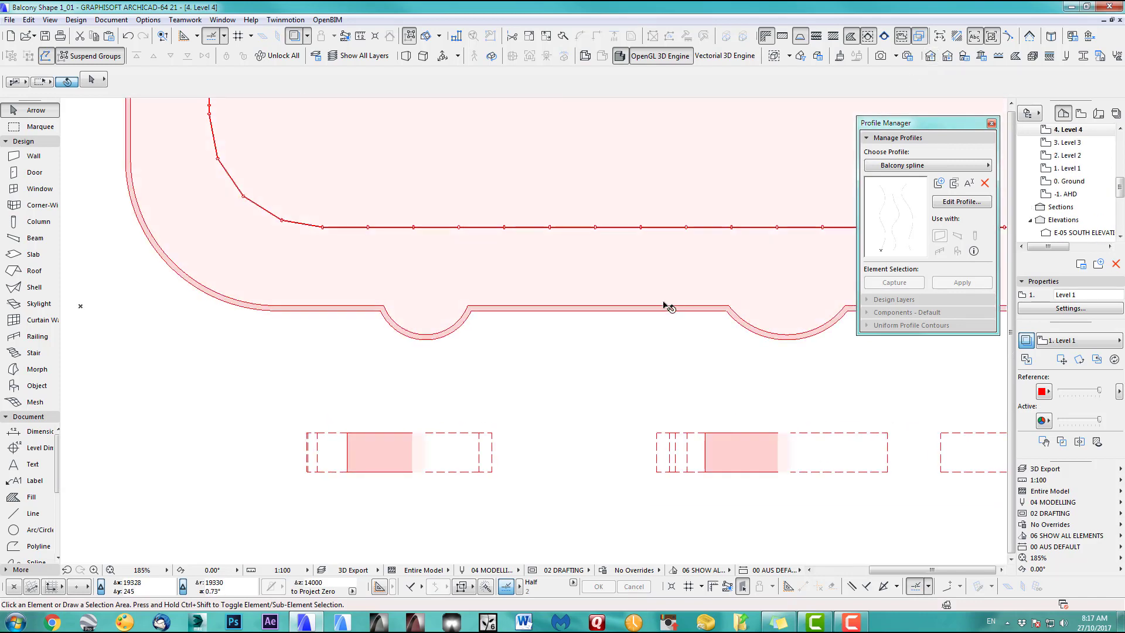
scroll(595, 409, down, 3)
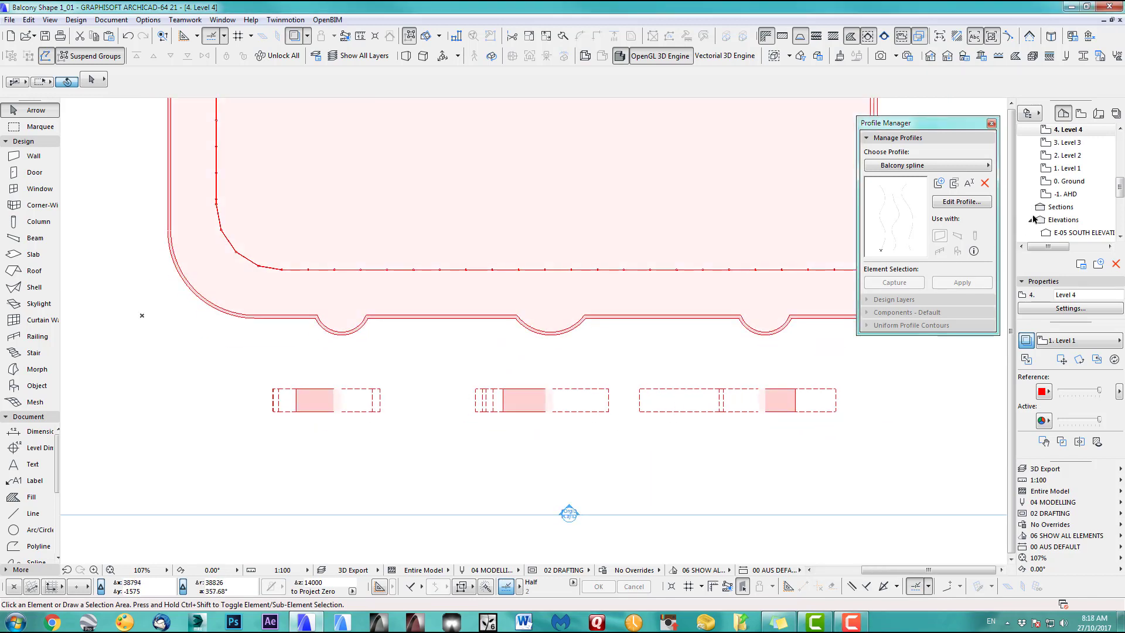
Step: Set the spline wall on Level 1 to show on All Relevant Stories in its floor plan display settings
double_click(1077, 169)
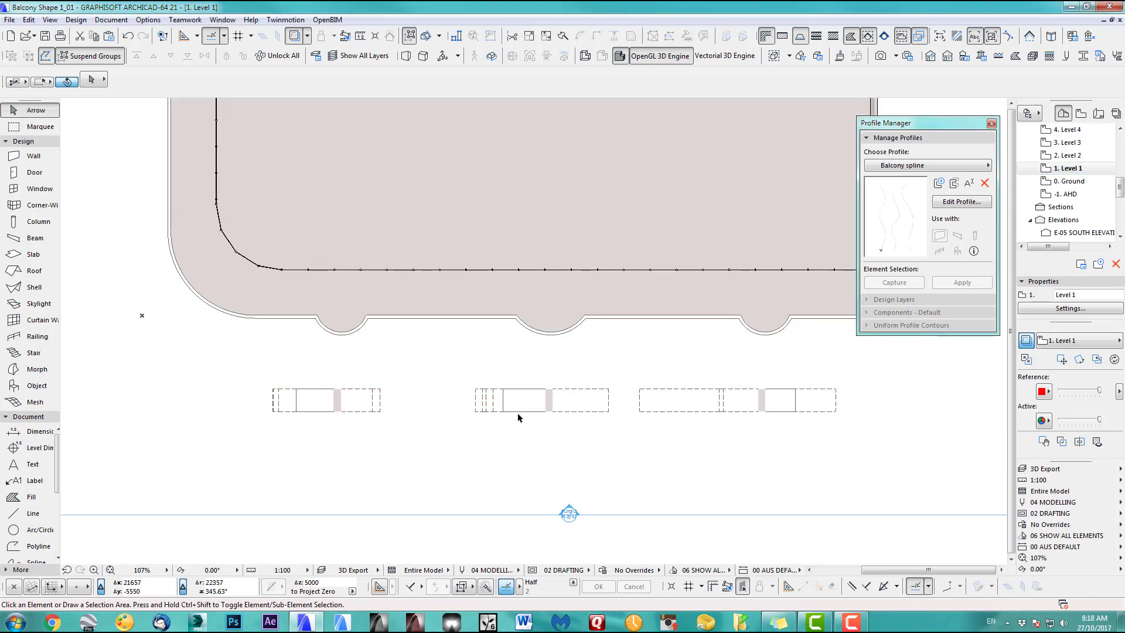
click(345, 393)
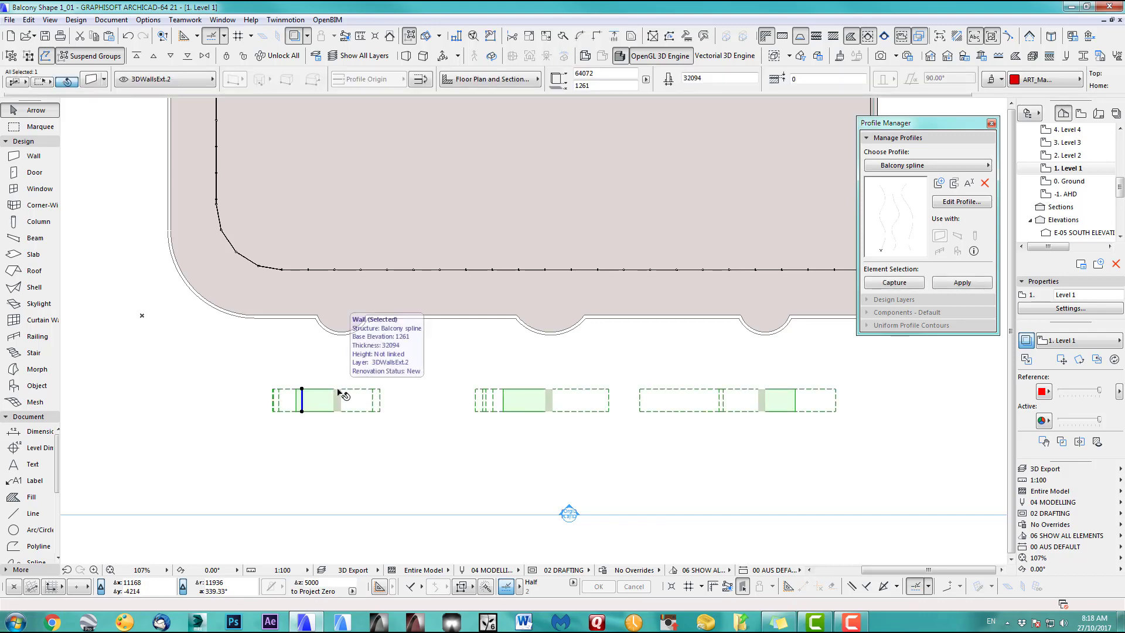
click(92, 80)
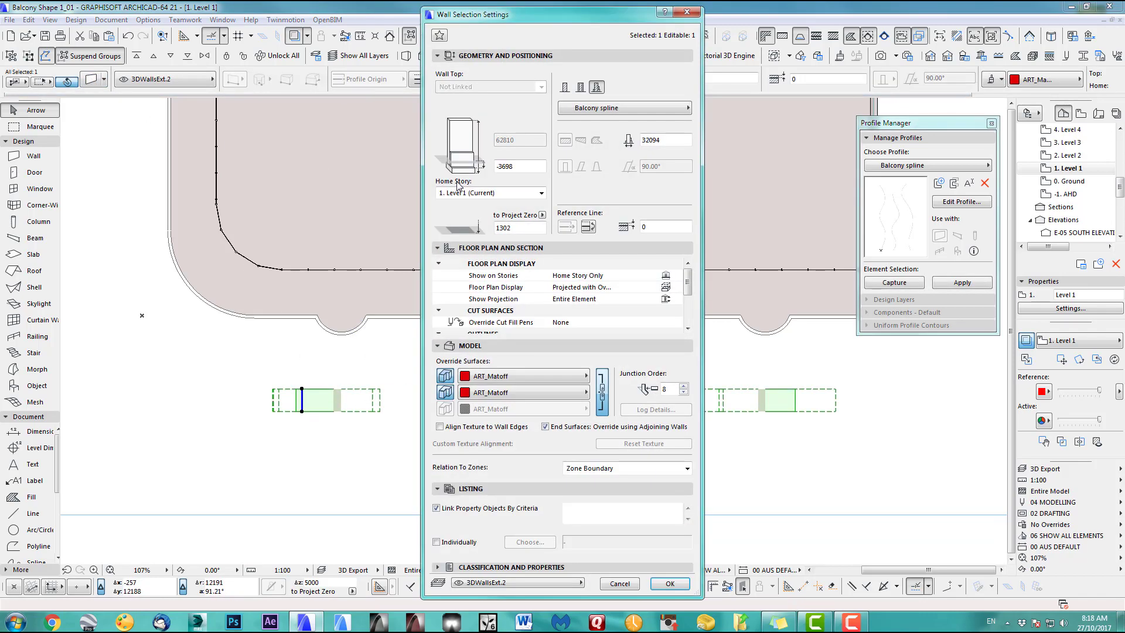
click(564, 277)
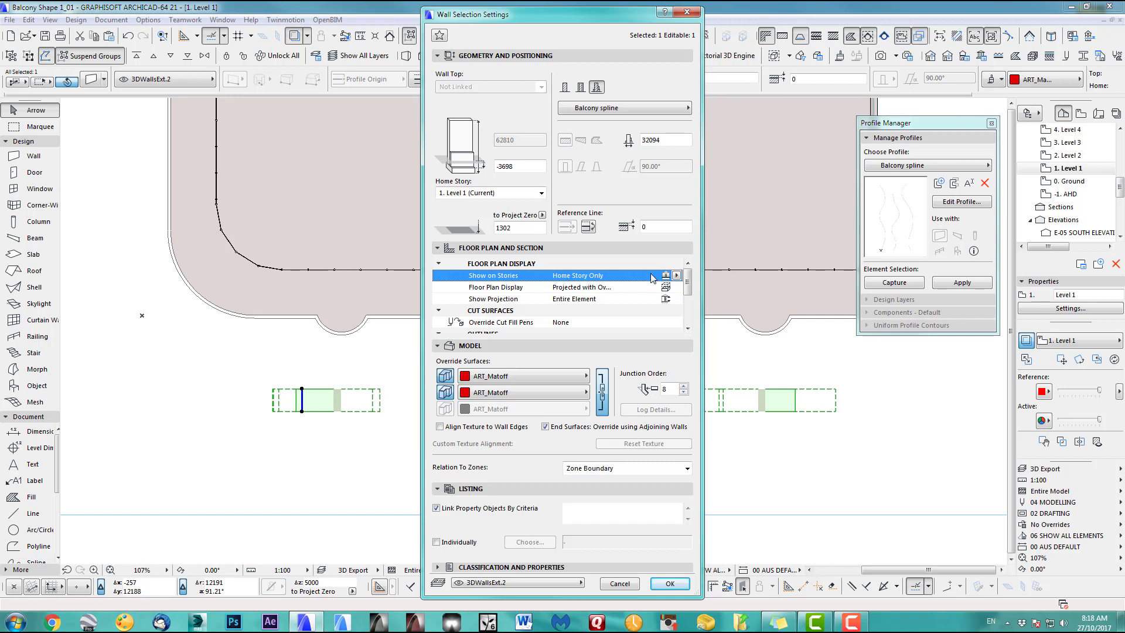
click(677, 276)
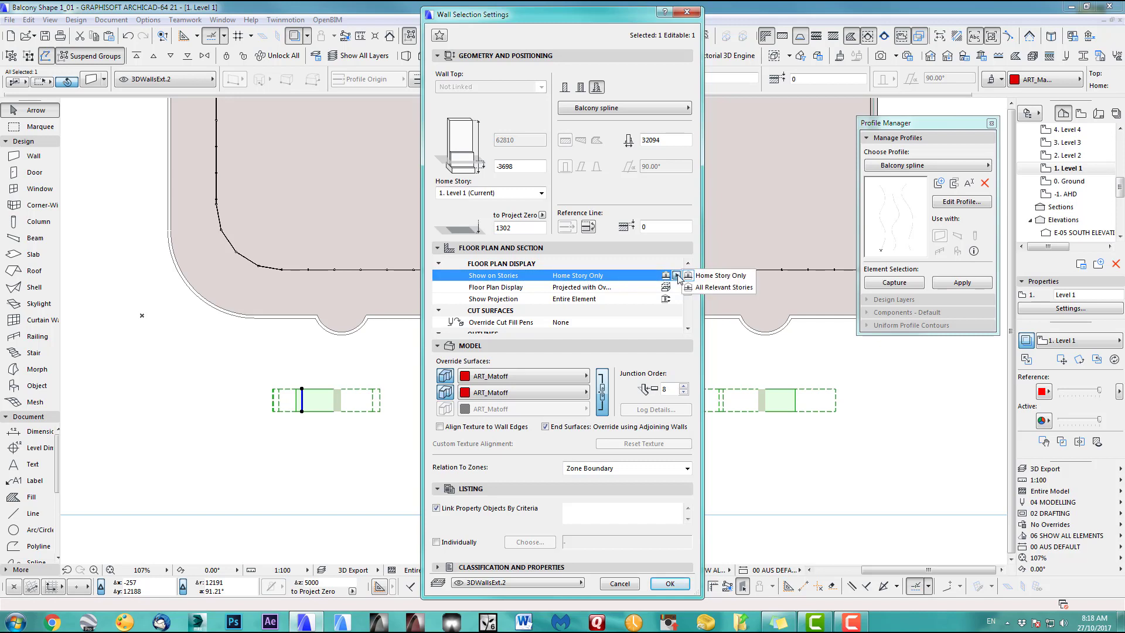
click(722, 288)
click(670, 583)
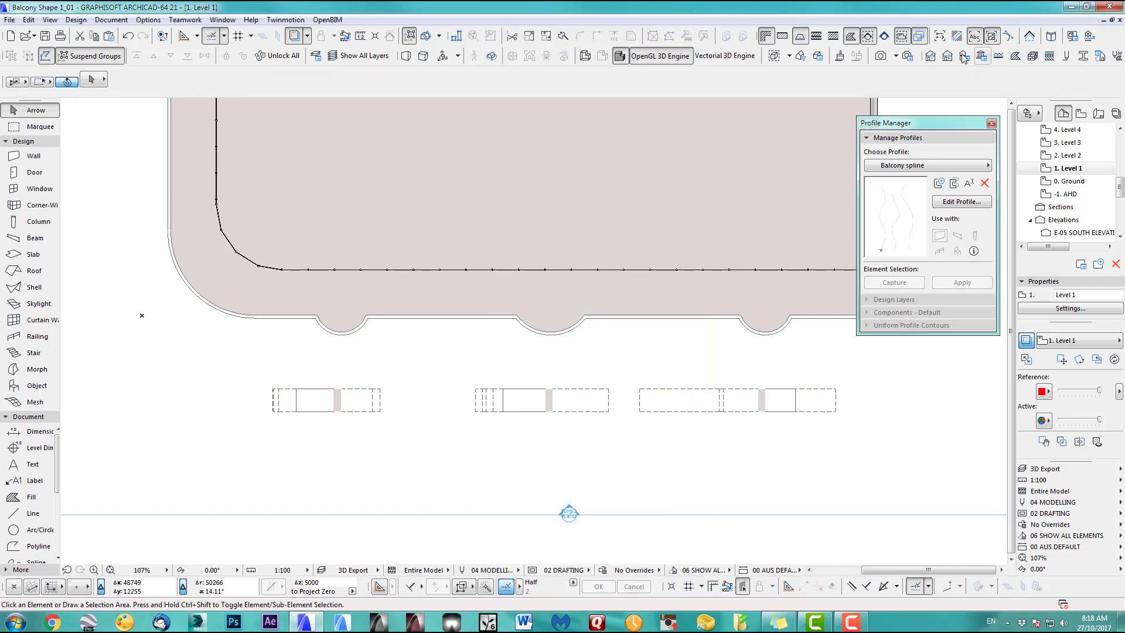
Step: Compare the spline wall's cut positions story by story from Level 2 up to story 7 and back down to Level 2
click(930, 57)
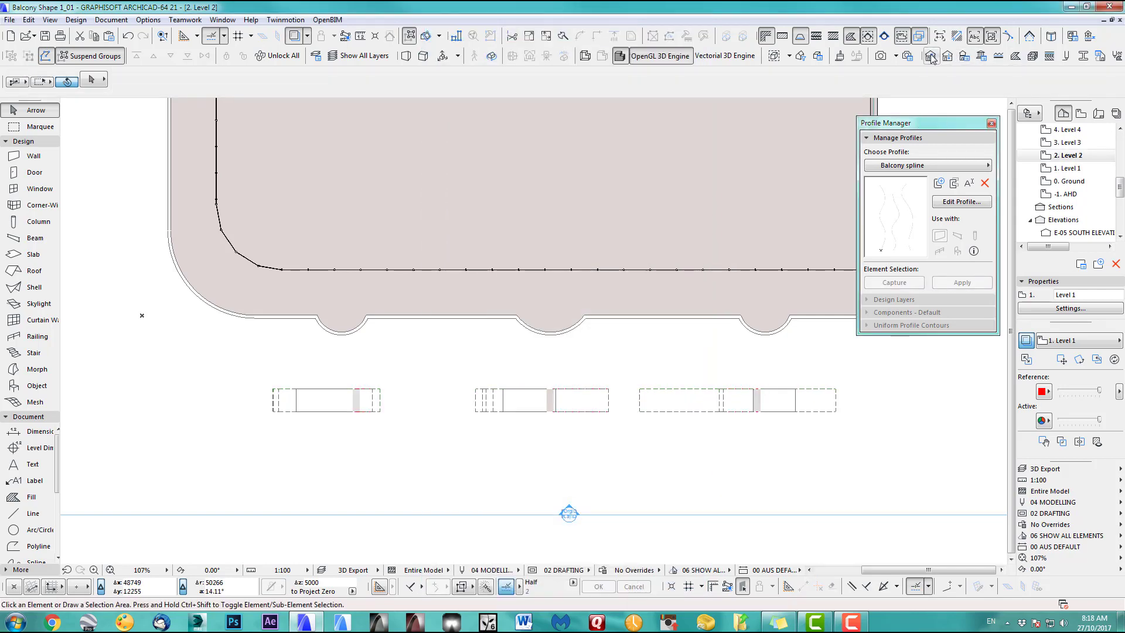
scroll(745, 405, up, 5)
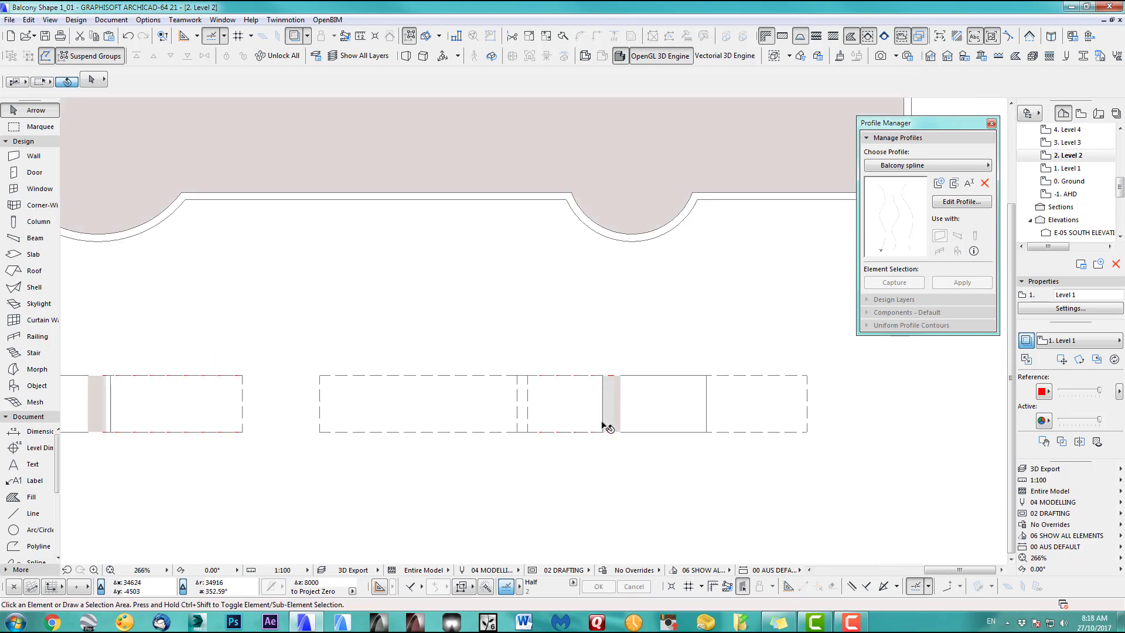
click(931, 56)
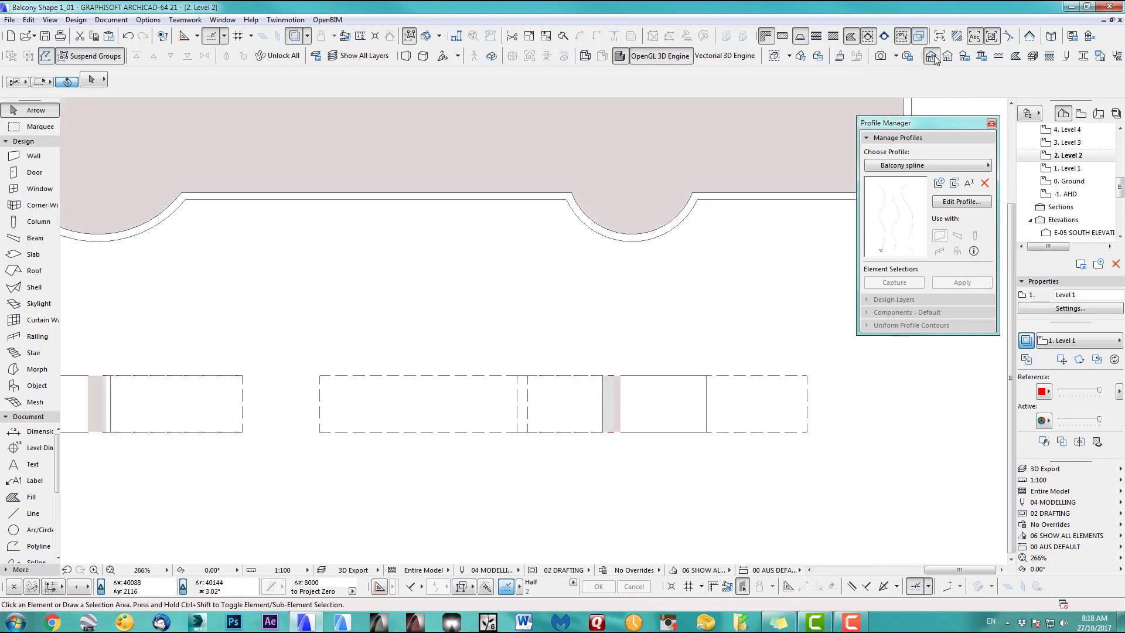
click(932, 56)
click(935, 59)
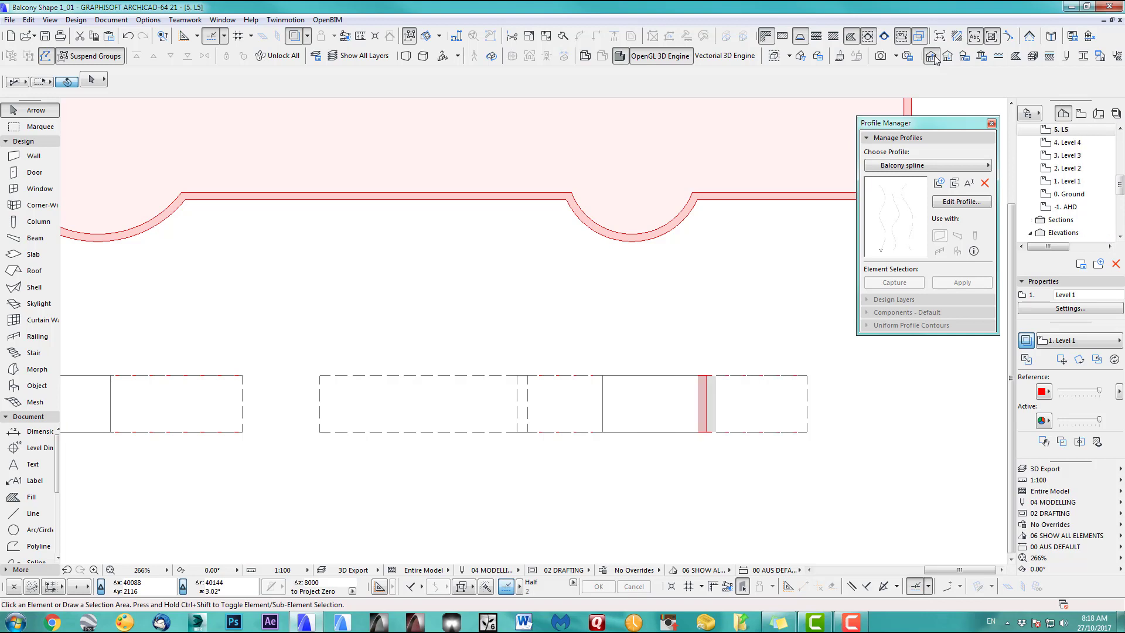
click(935, 59)
click(935, 59)
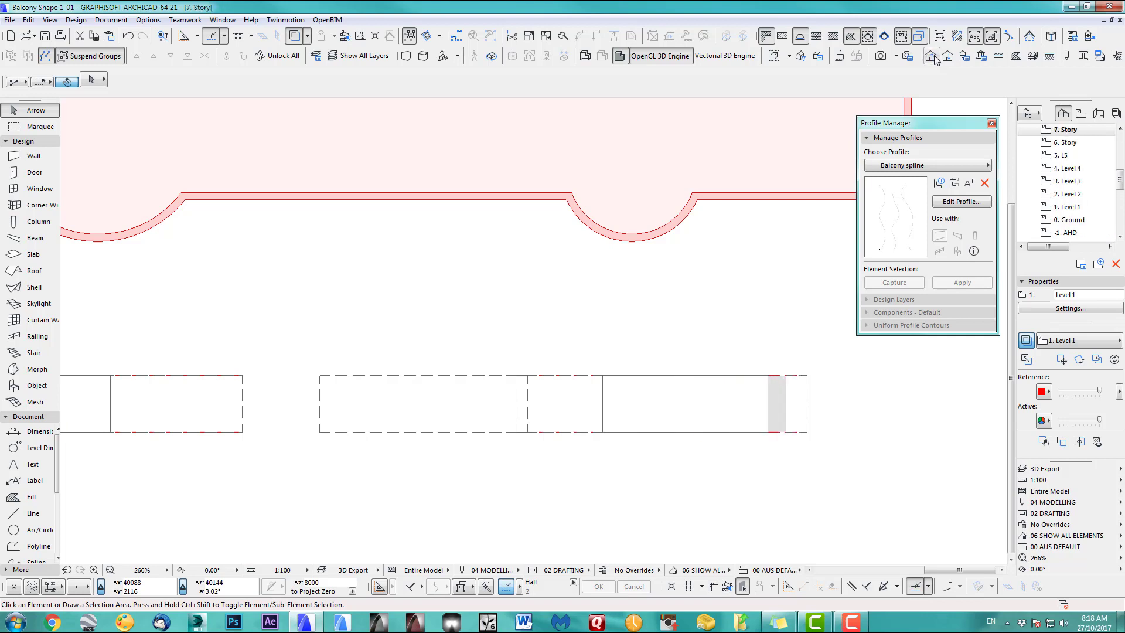
click(948, 57)
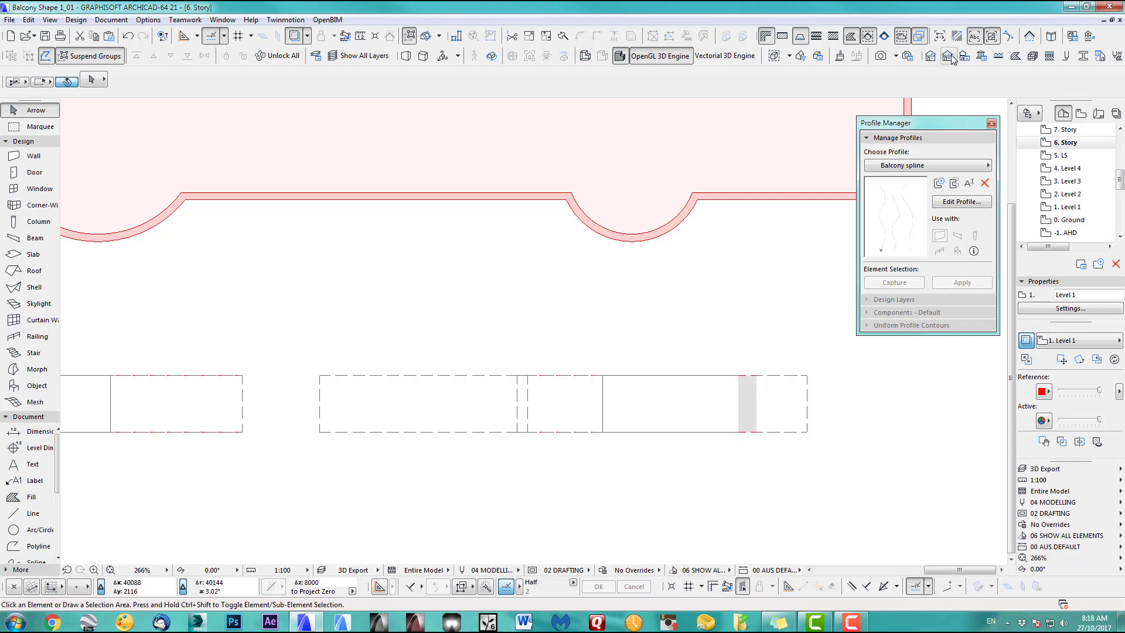
click(950, 58)
click(950, 58)
click(950, 58)
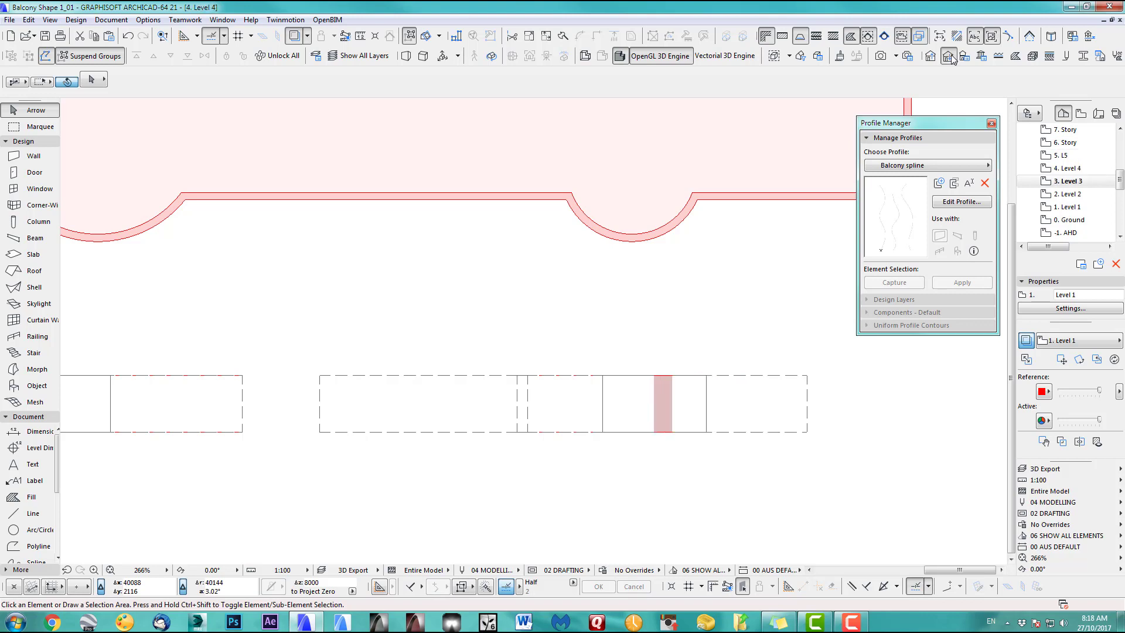
click(950, 58)
scroll(623, 419, down, 5)
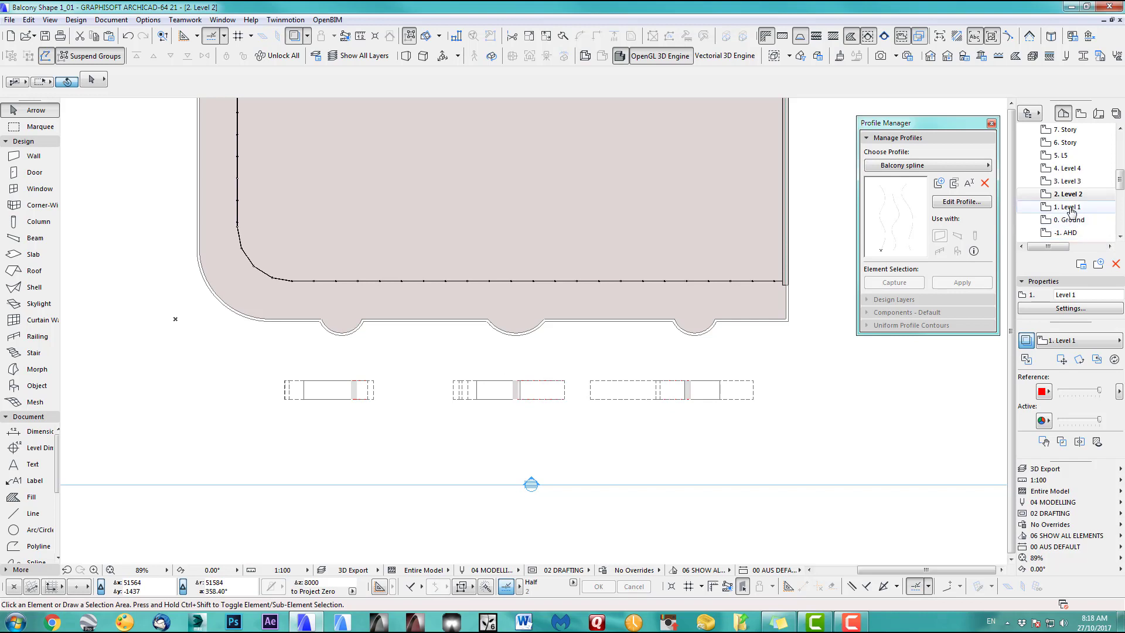
middle_drag(821, 409, 797, 423)
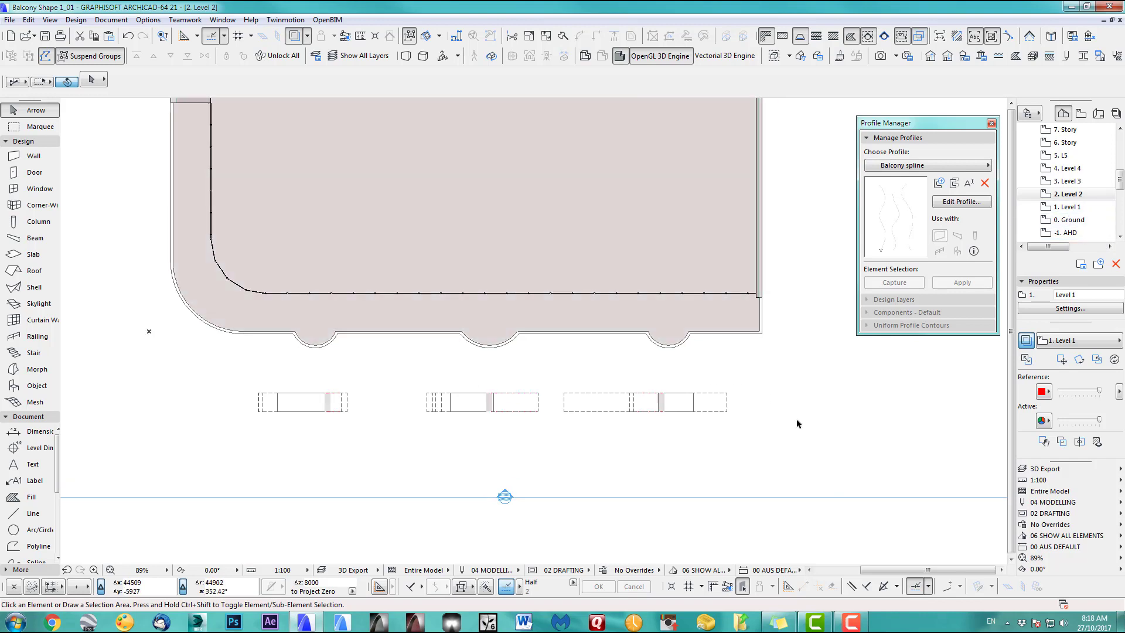
Step: Inspect the spline wall against the building from several angles in 3D, and return to the Level 2 plan
key(F3)
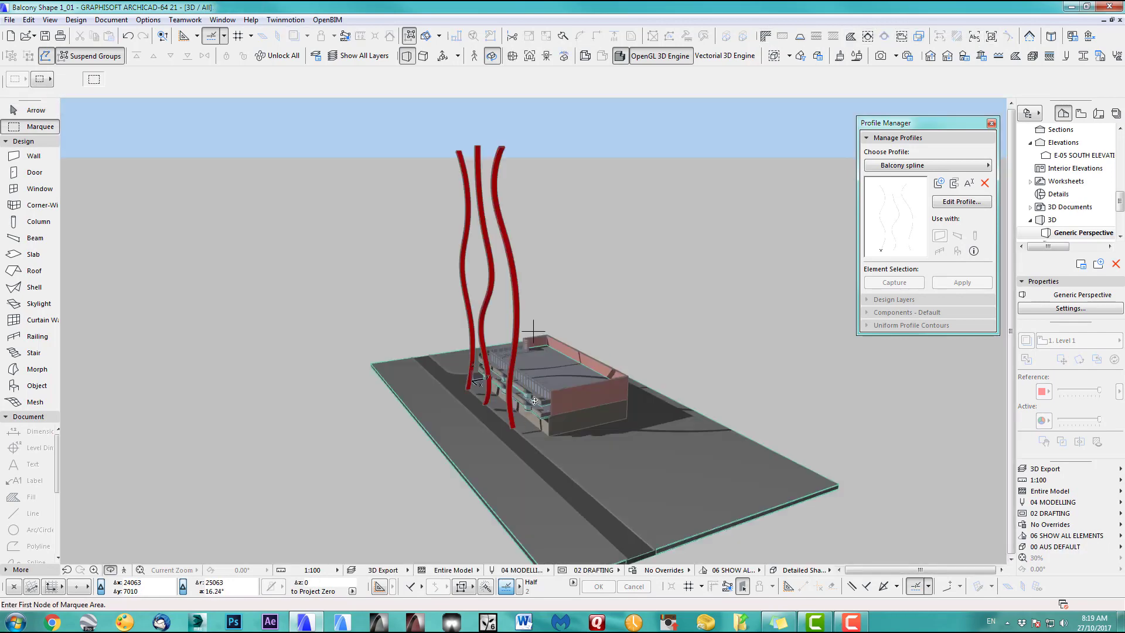
shift+middle_drag(534, 401, 548, 379)
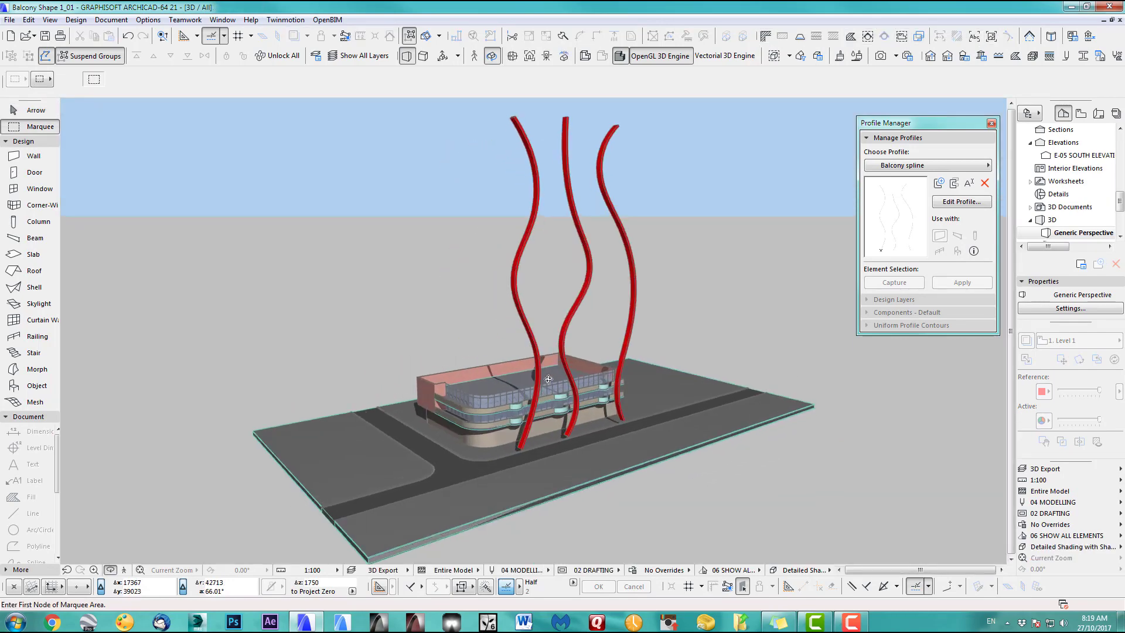
scroll(533, 331, up, 5)
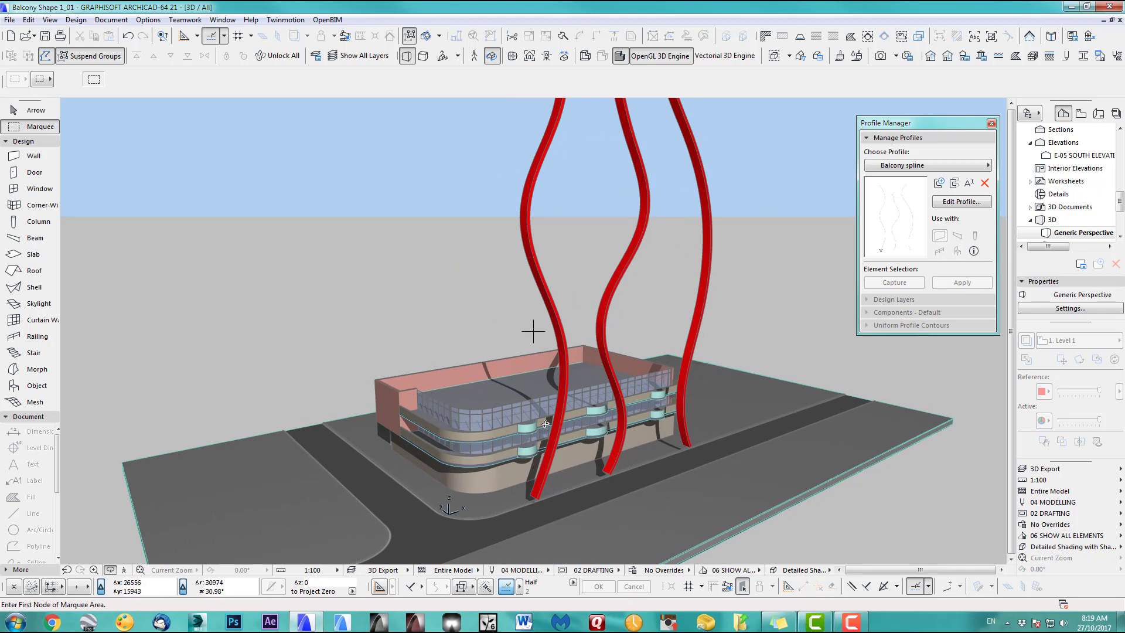
shift+middle_drag(551, 220, 606, 285)
key(F2)
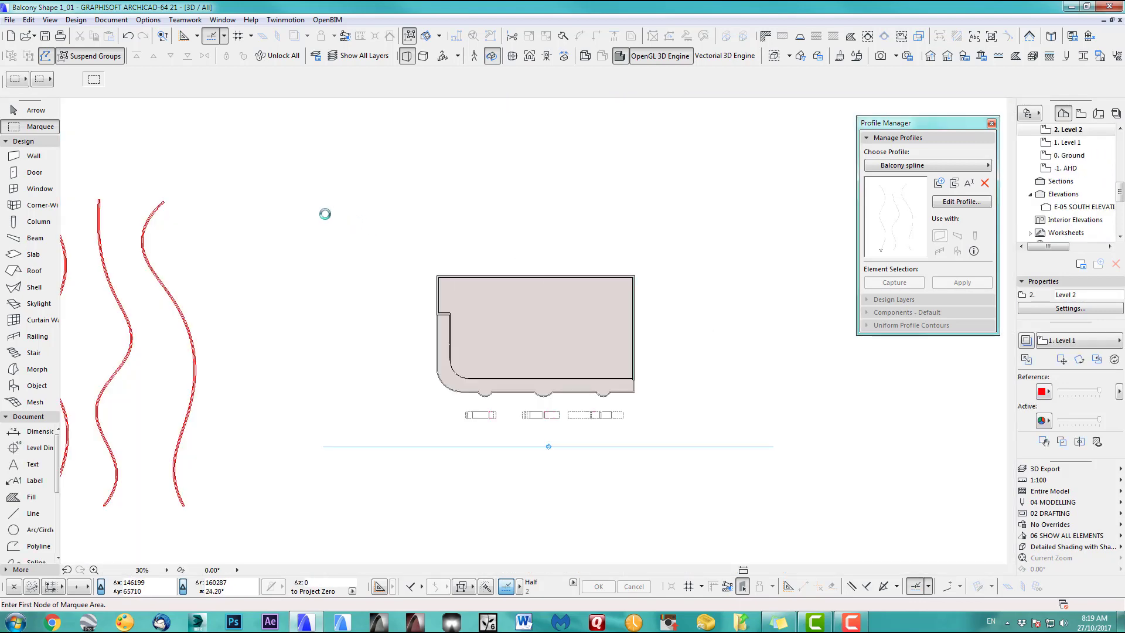
click(35, 110)
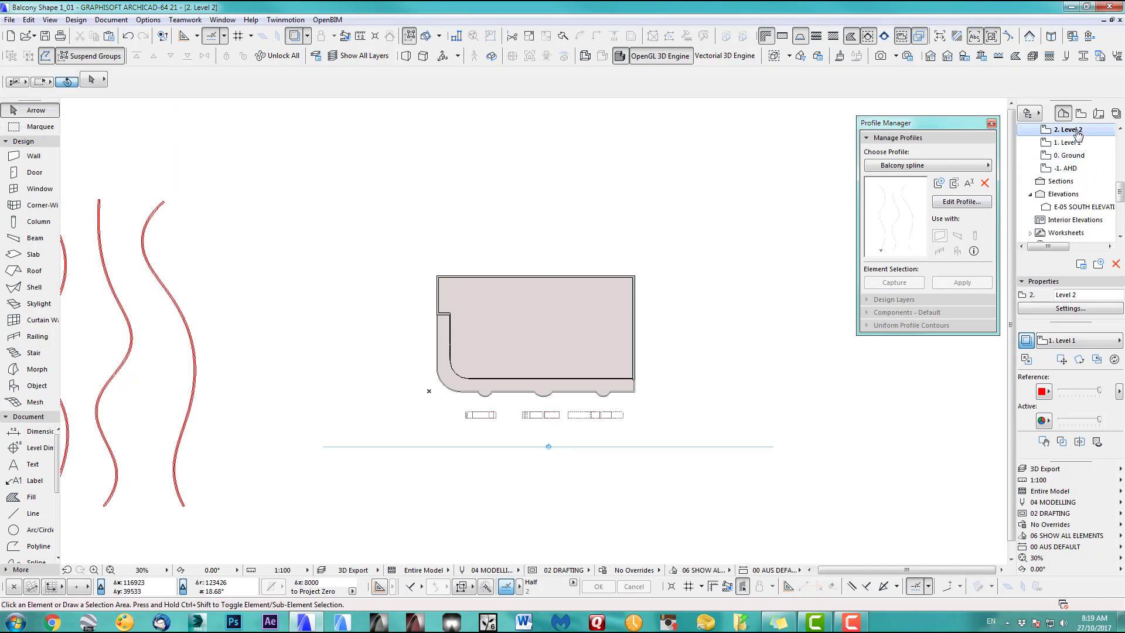
Step: Multiply all Level 2 building elements upward with the Elevate increment method, making 18 copies at a vertical displacement of 3000
scroll(578, 346, up, 3)
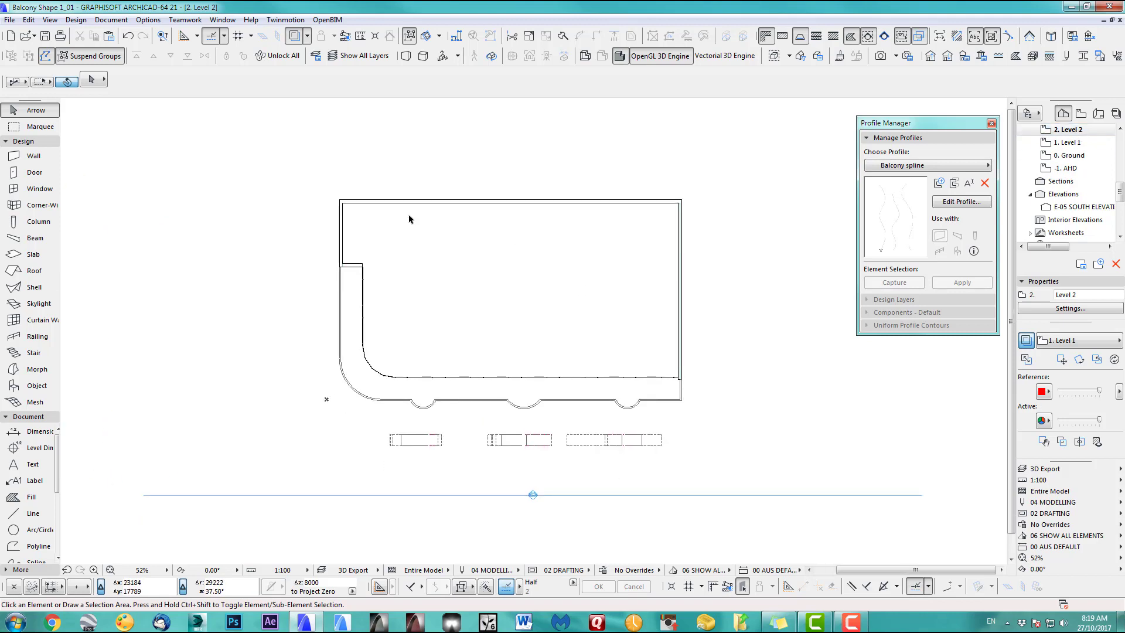
drag(315, 184, 708, 416)
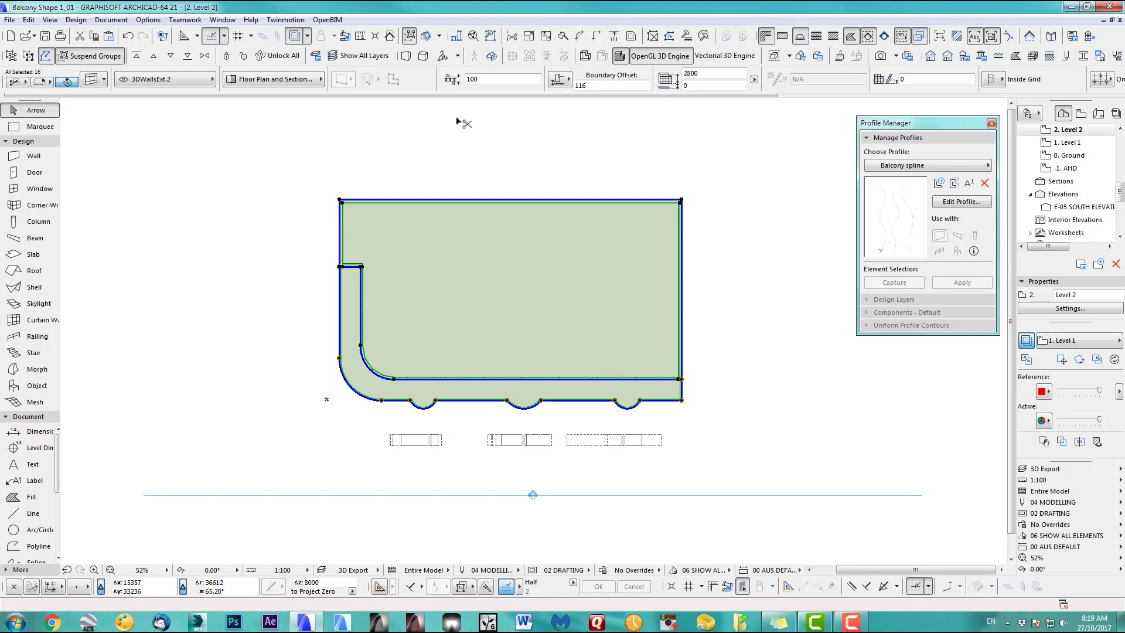
key(ctrl+u)
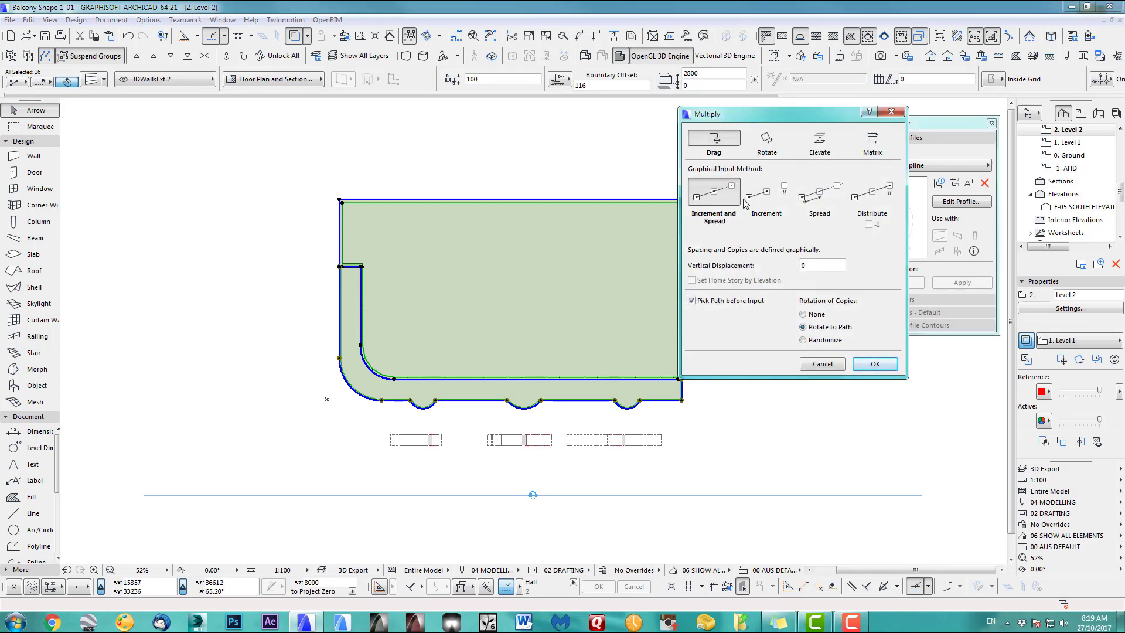
click(819, 145)
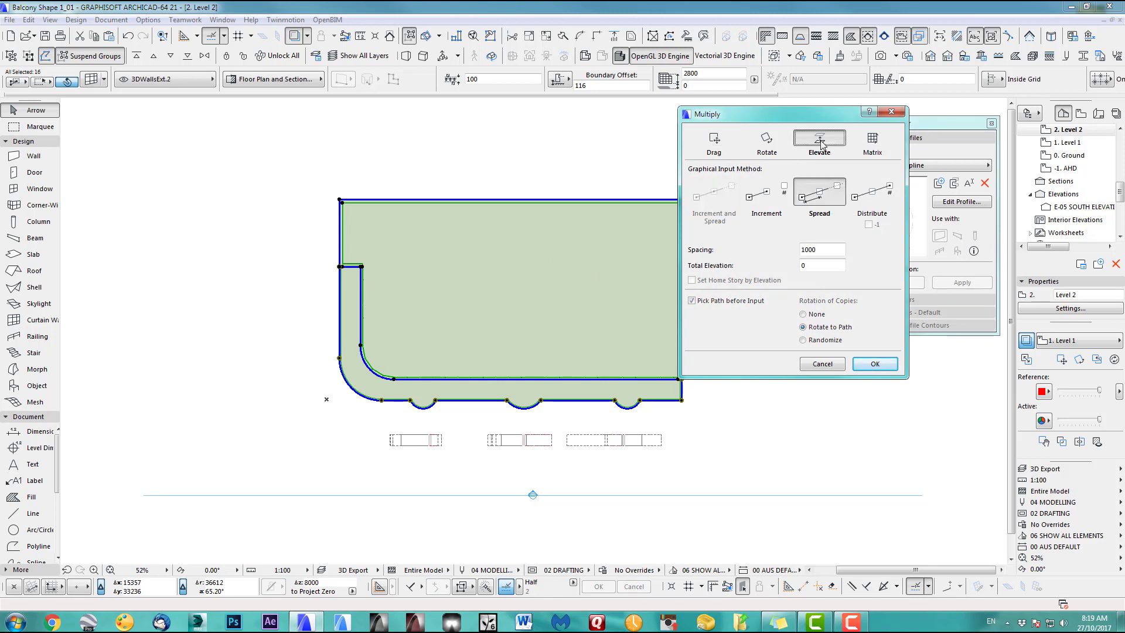
click(770, 200)
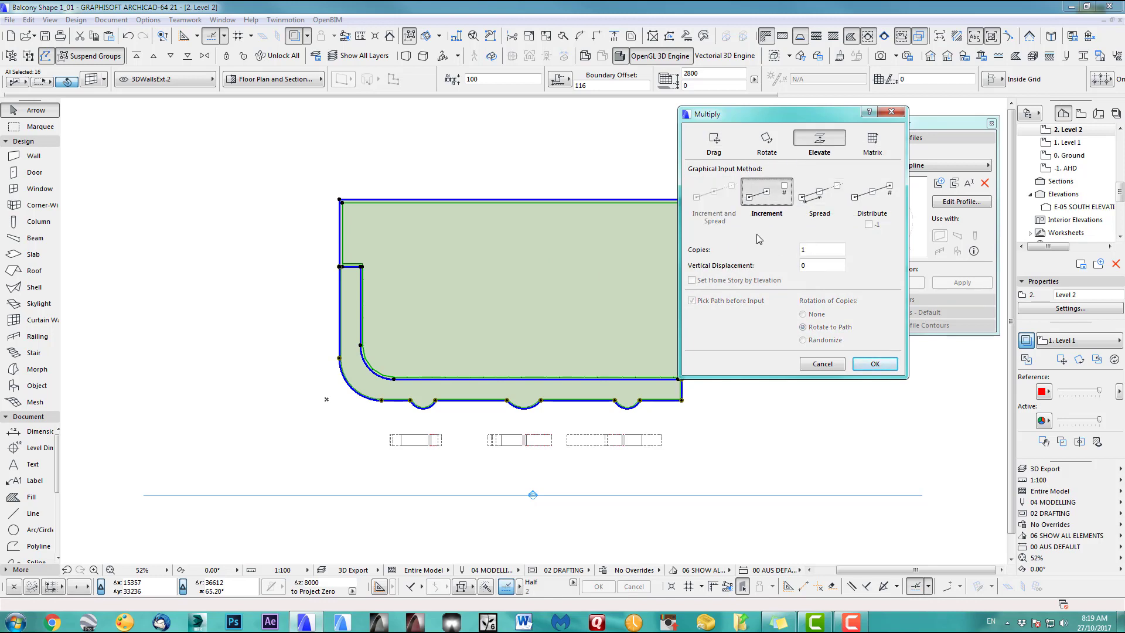
double_click(817, 251)
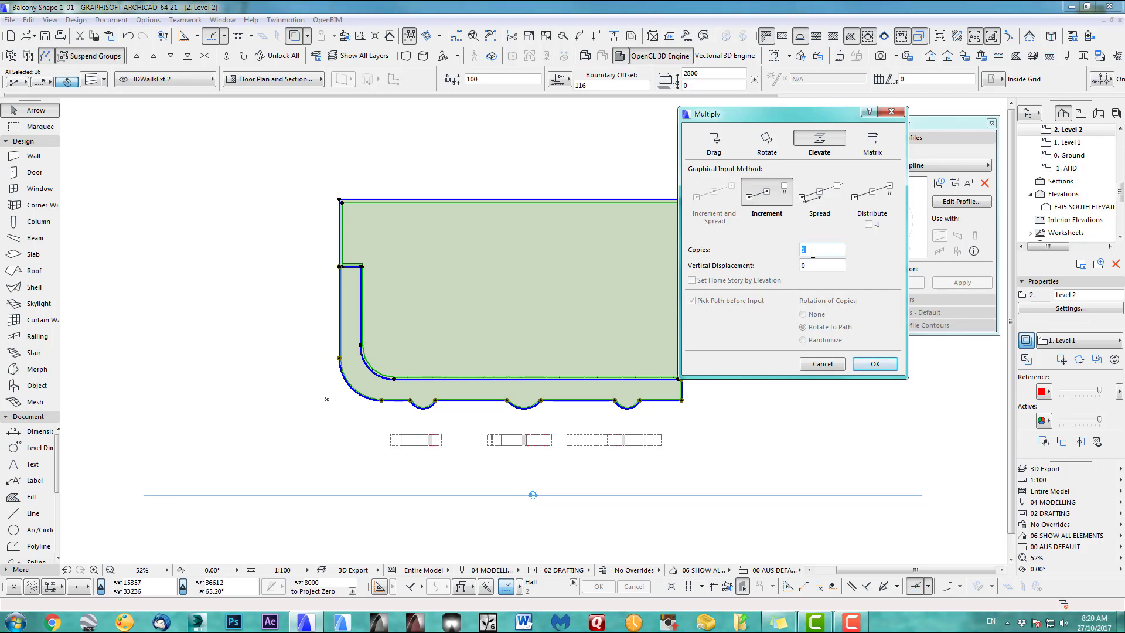
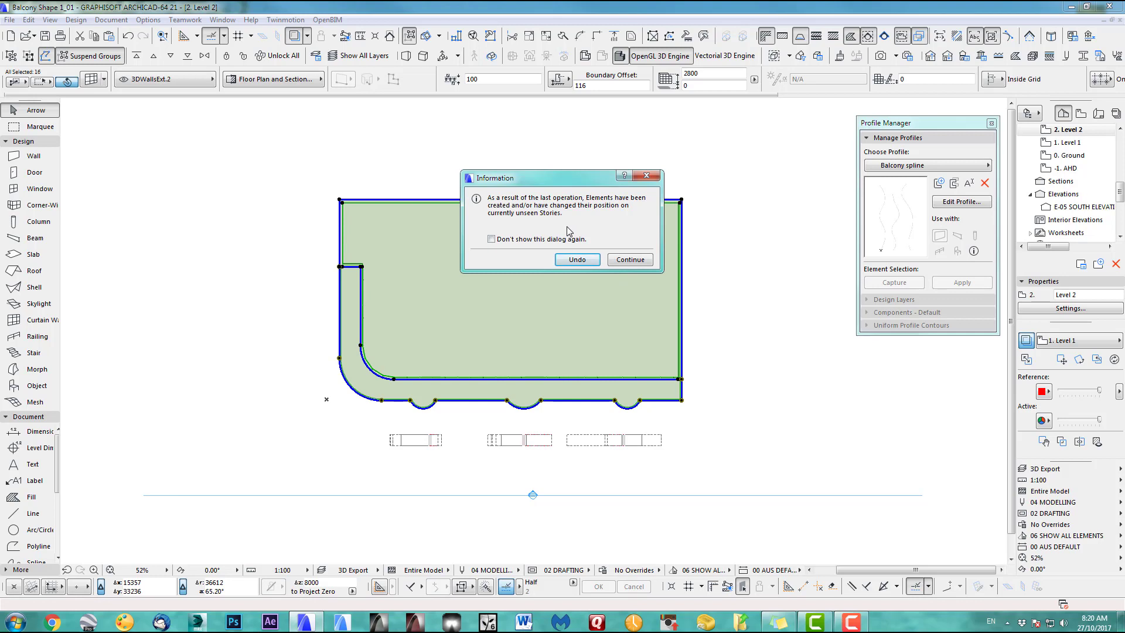
click(631, 260)
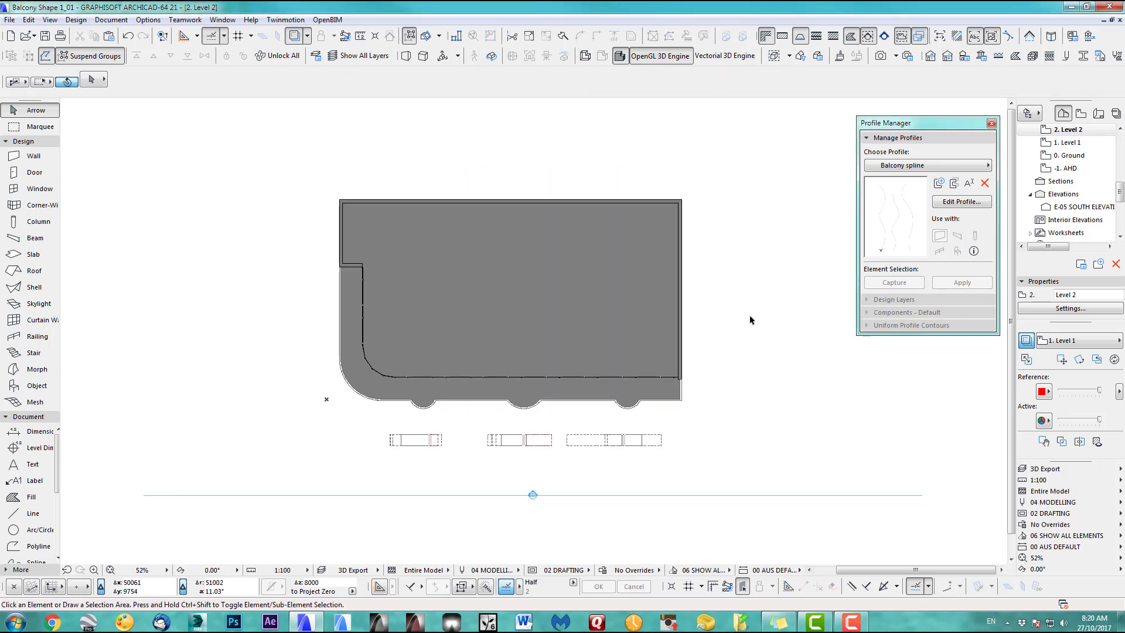
Step: Inspect the multiplied floors against the spline wall in 3D and return to the Level 2 plan
key(F3)
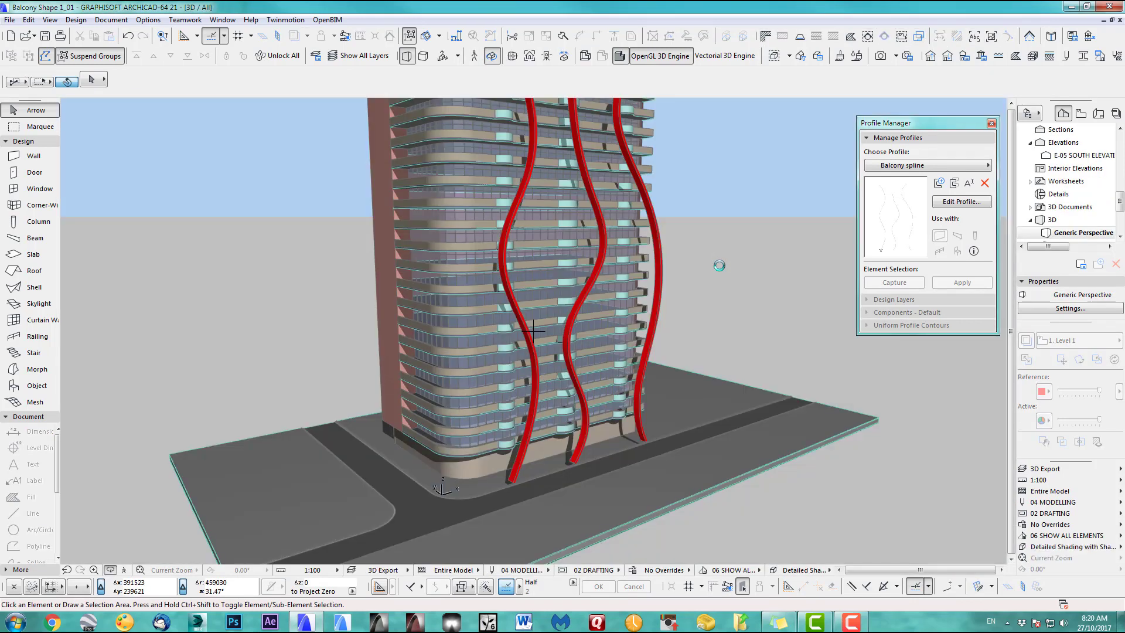
middle_drag(638, 381, 701, 249)
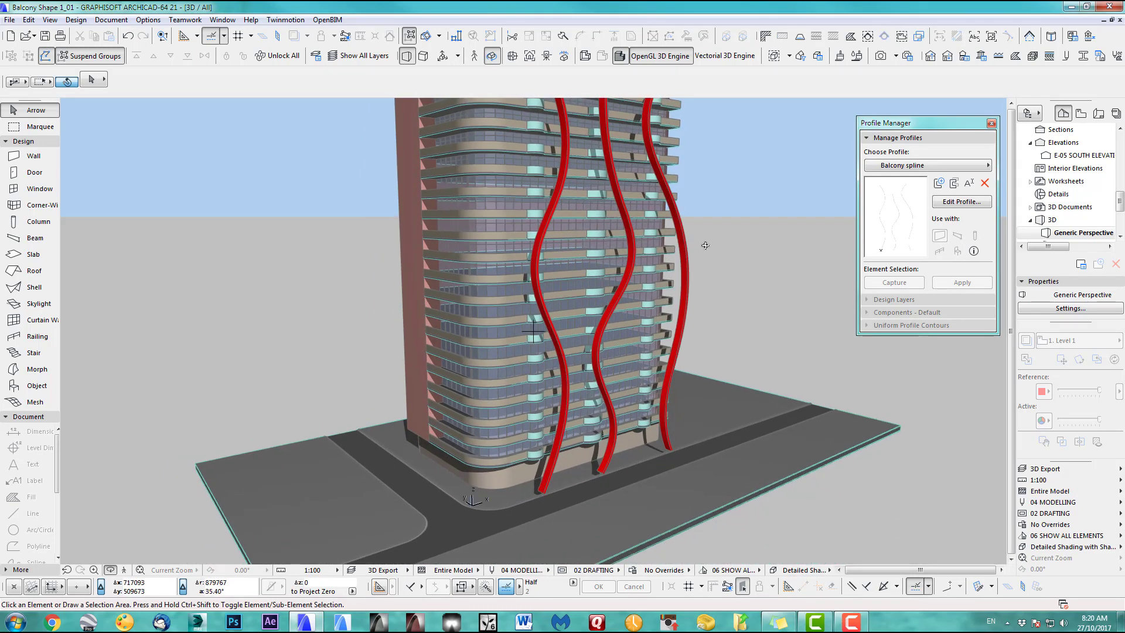
key(F2)
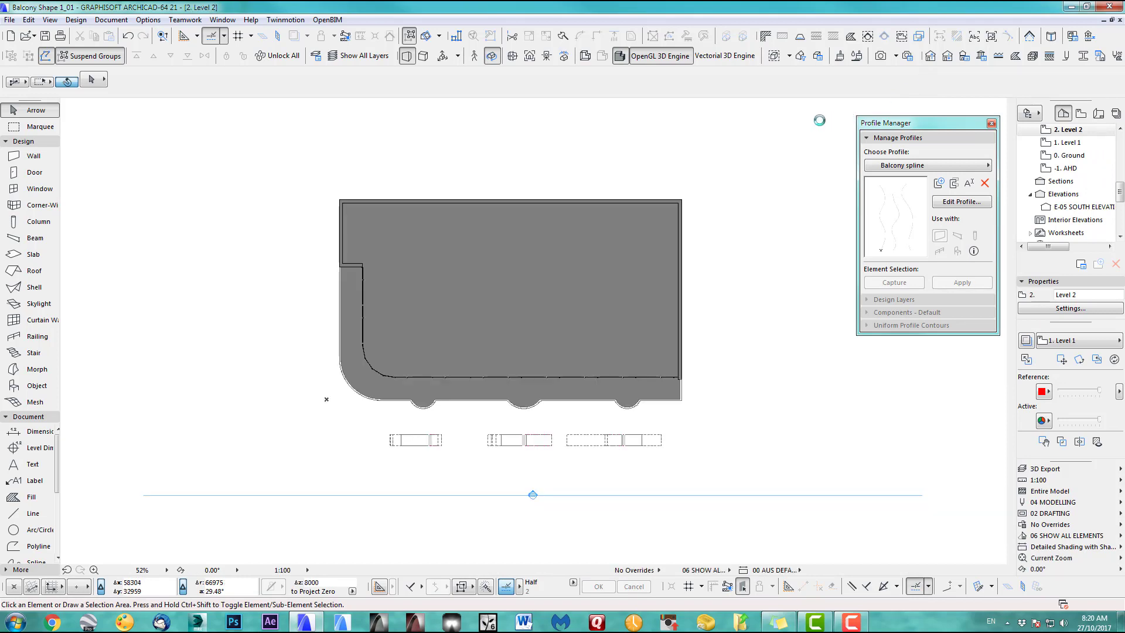
Step: Turn off the trace reference on the Level 3 plan to check which elements belong to that story, and return to Level 2
click(932, 58)
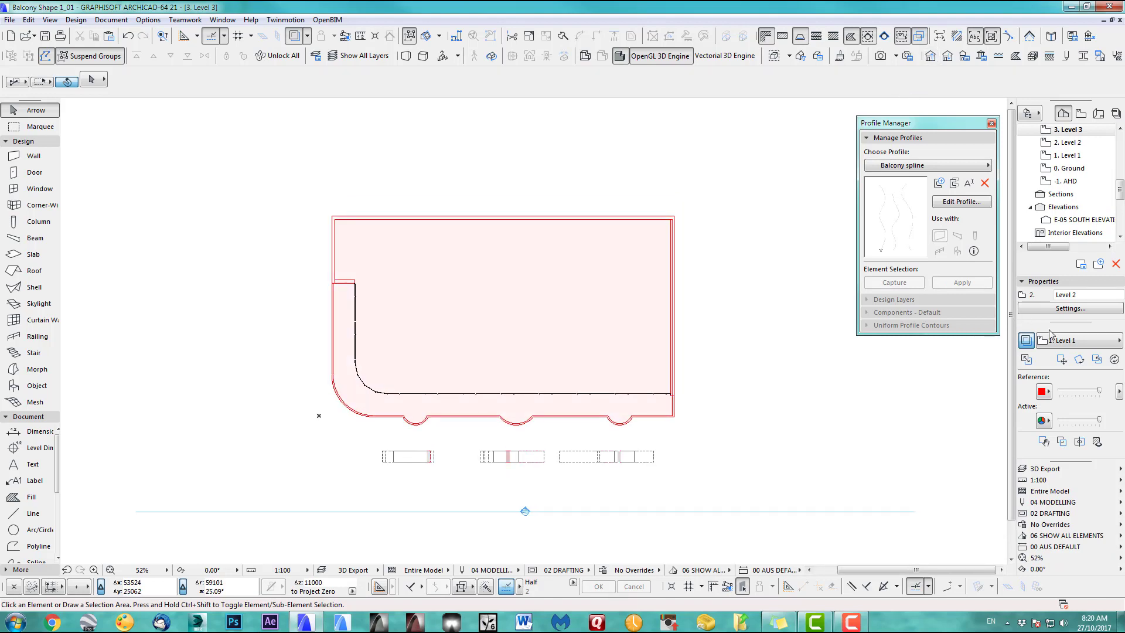
click(1027, 340)
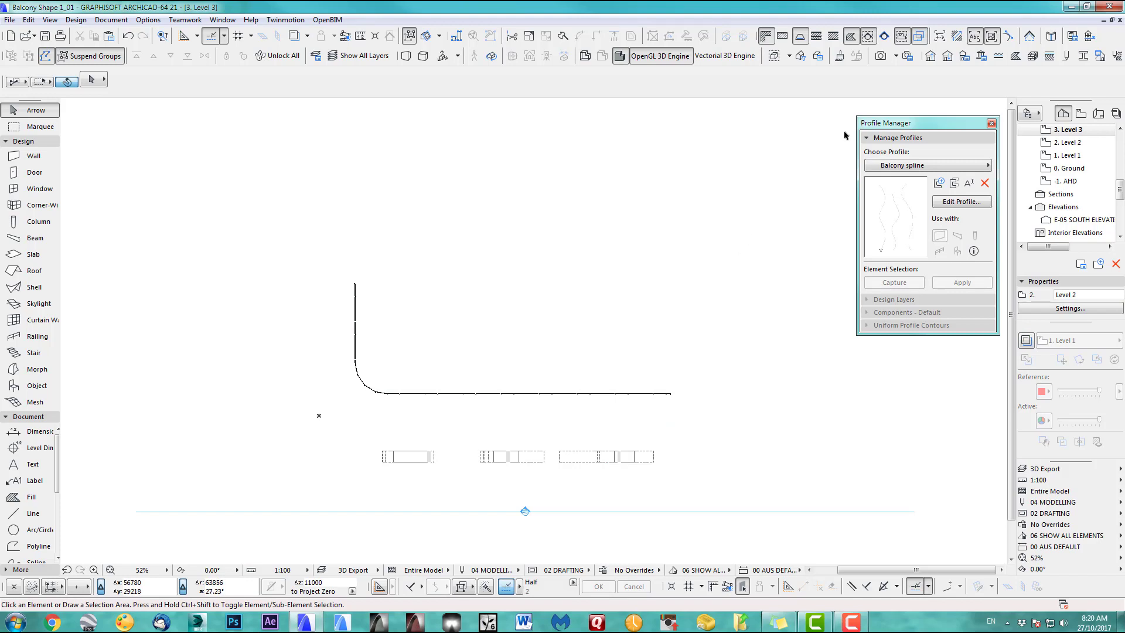
click(948, 57)
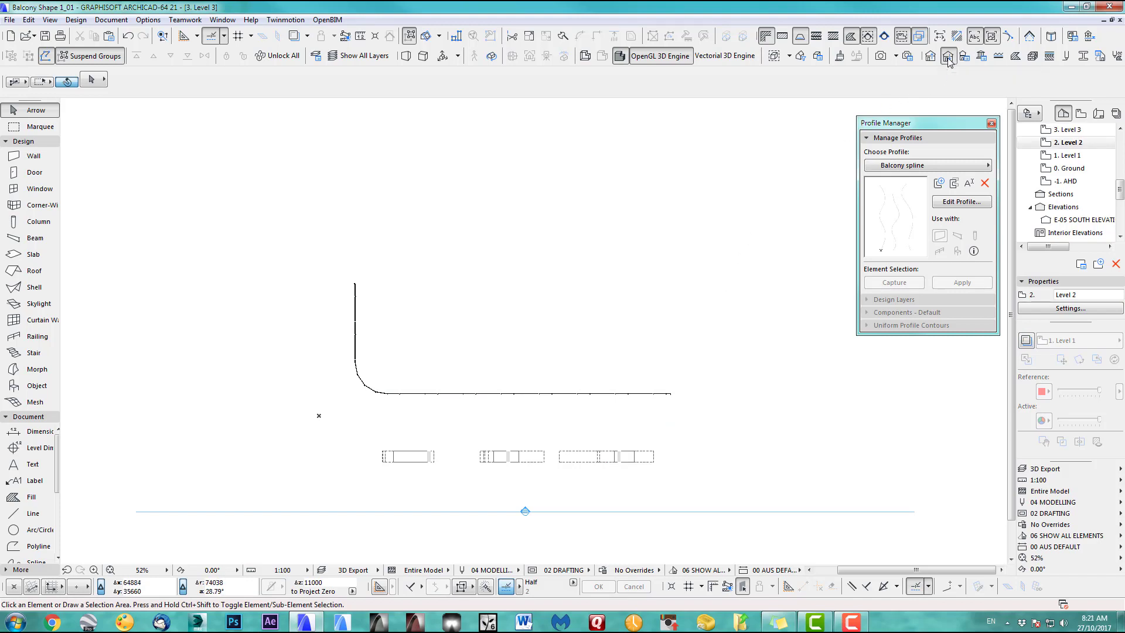
Step: Undo the elevated multiplication of the Level 2 elements, check the building in 3D and return to the plan
click(128, 37)
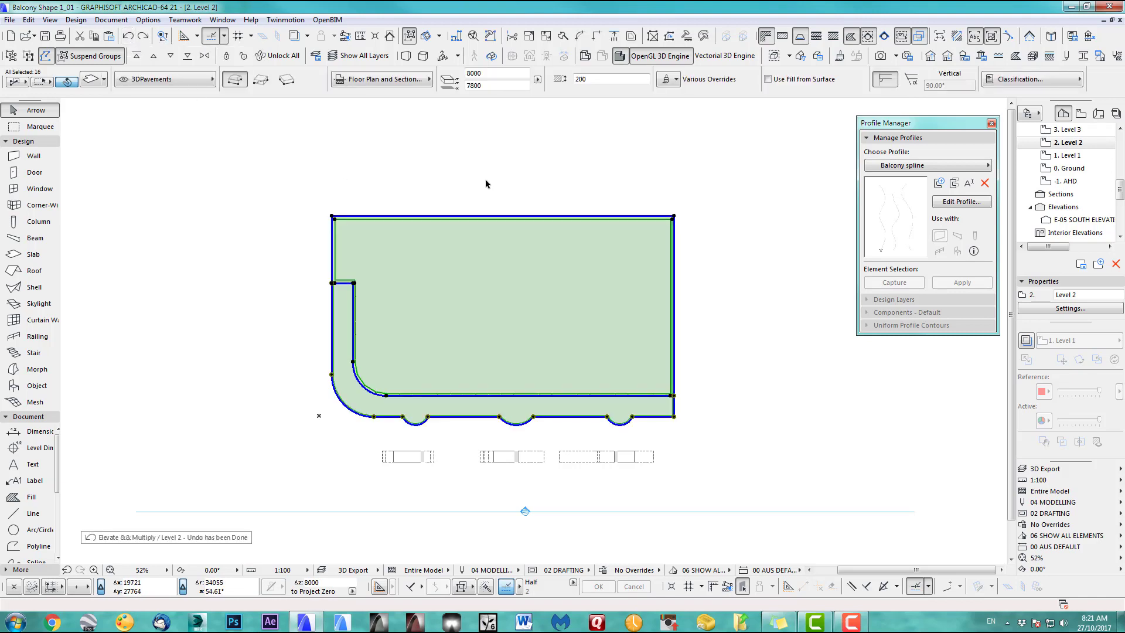
key(F3)
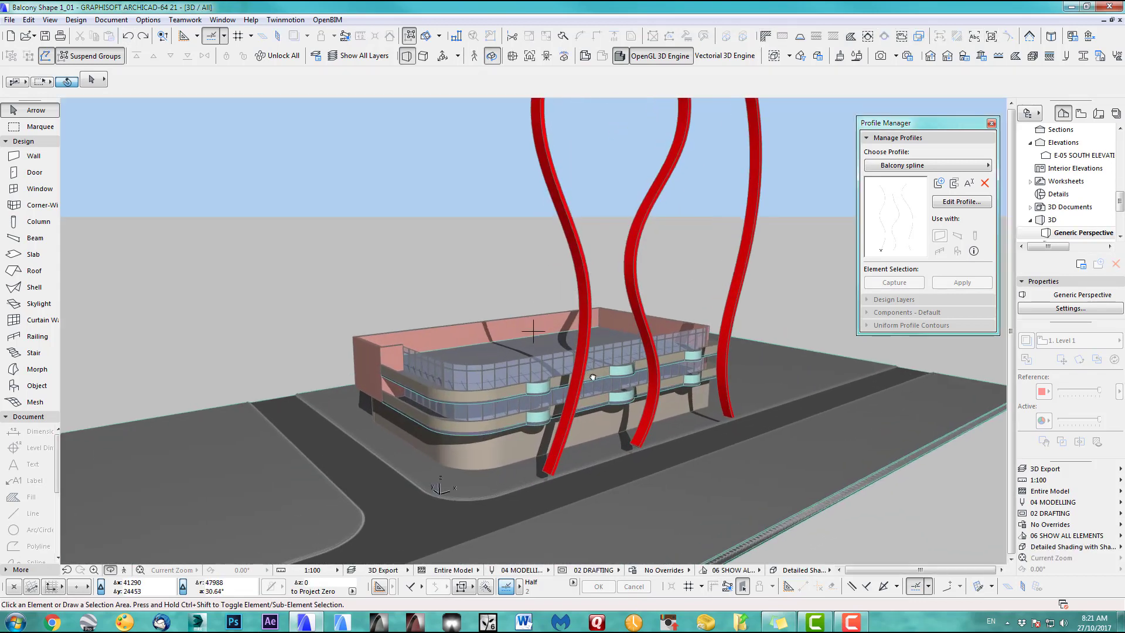
key(F2)
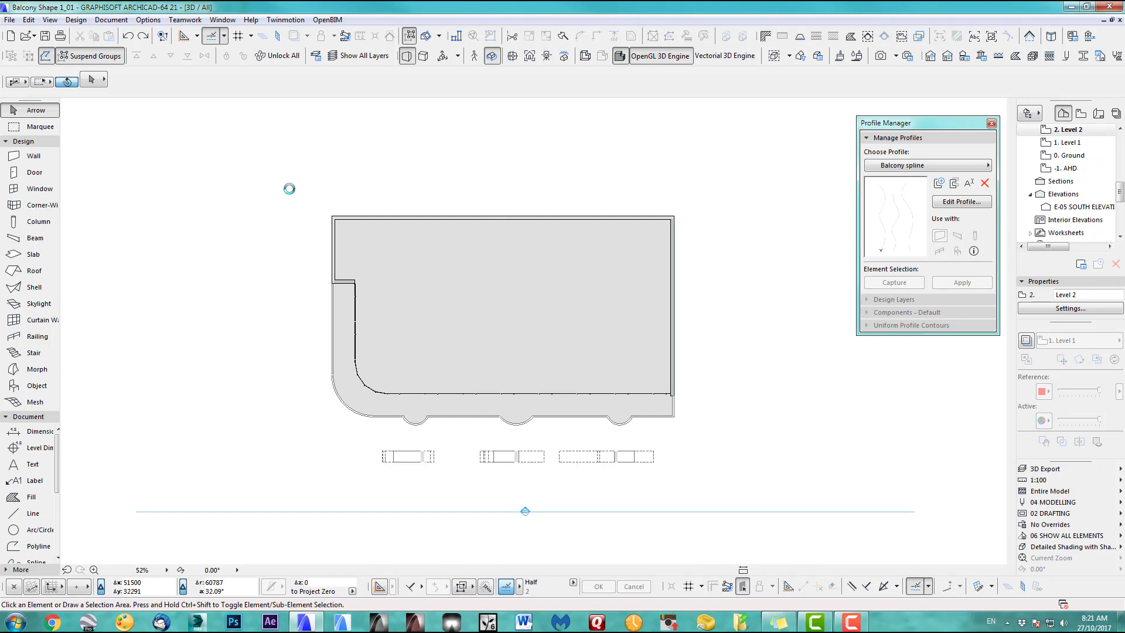
Step: Multiply all Level 2 elements upward as 18 copies at 3000 vertical displacement, with Set Home Story by Elevation enabled
drag(286, 188, 723, 442)
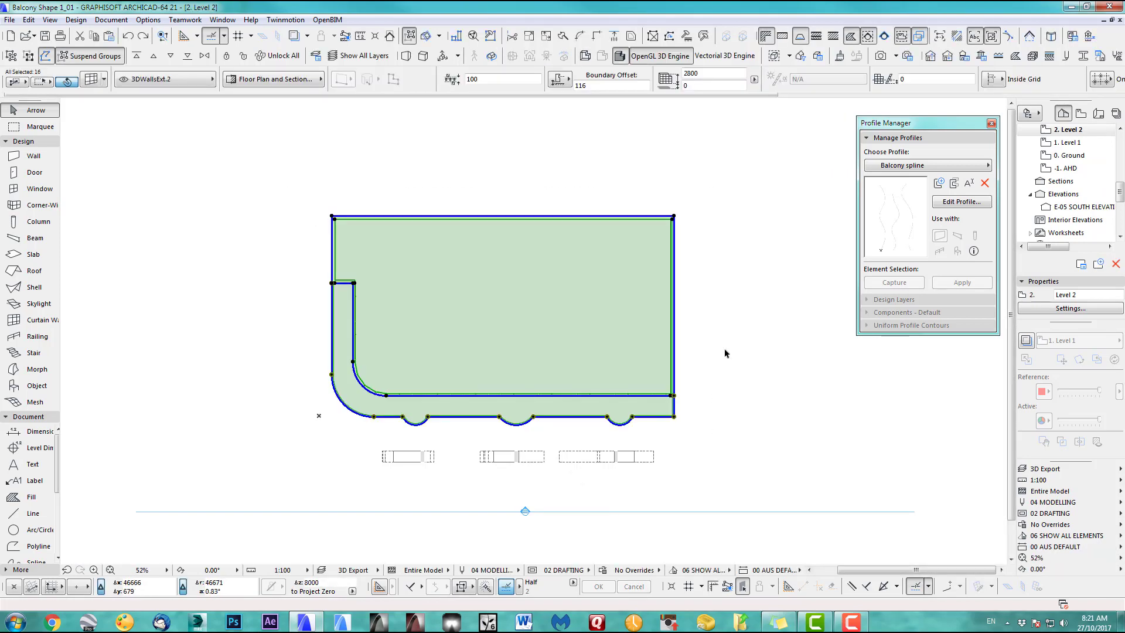
key(ctrl+9)
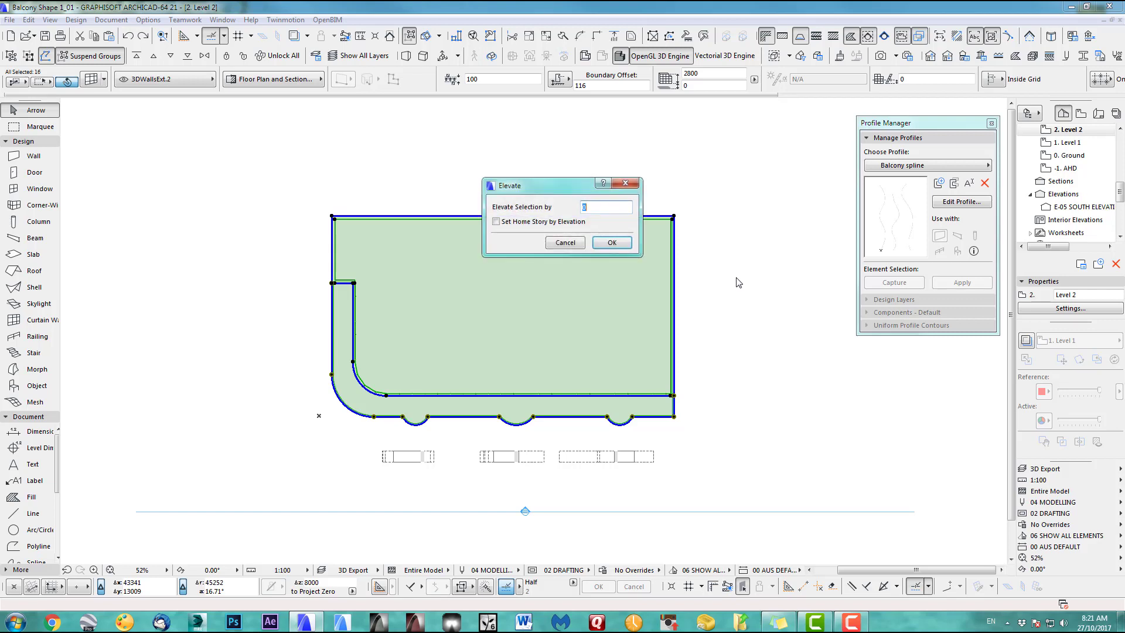
click(564, 242)
key(ctrl+u)
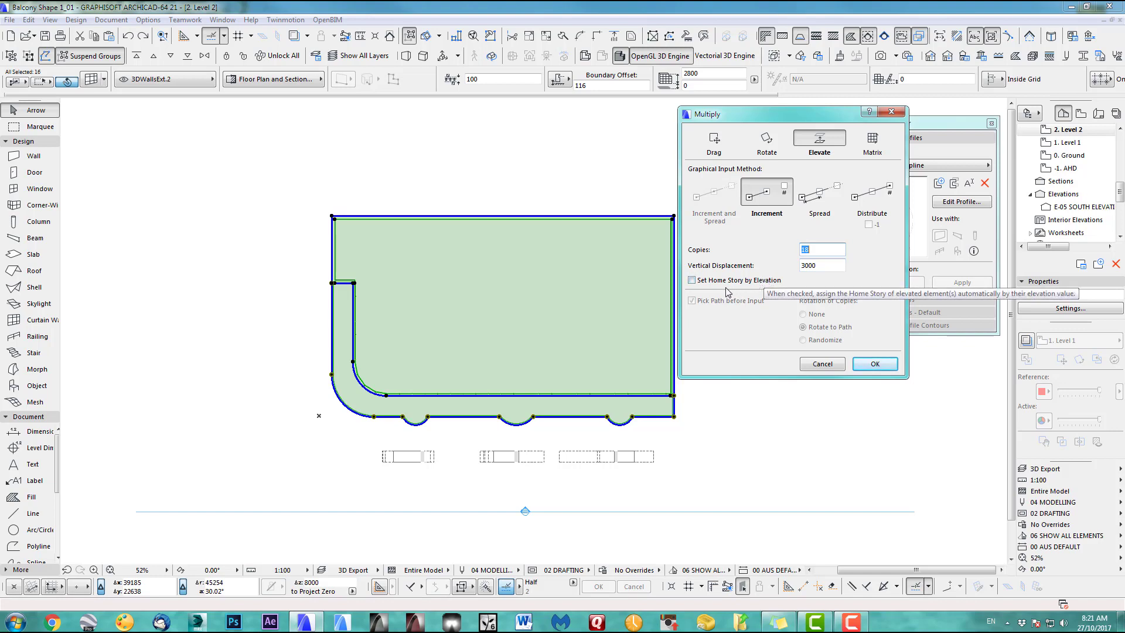
click(692, 281)
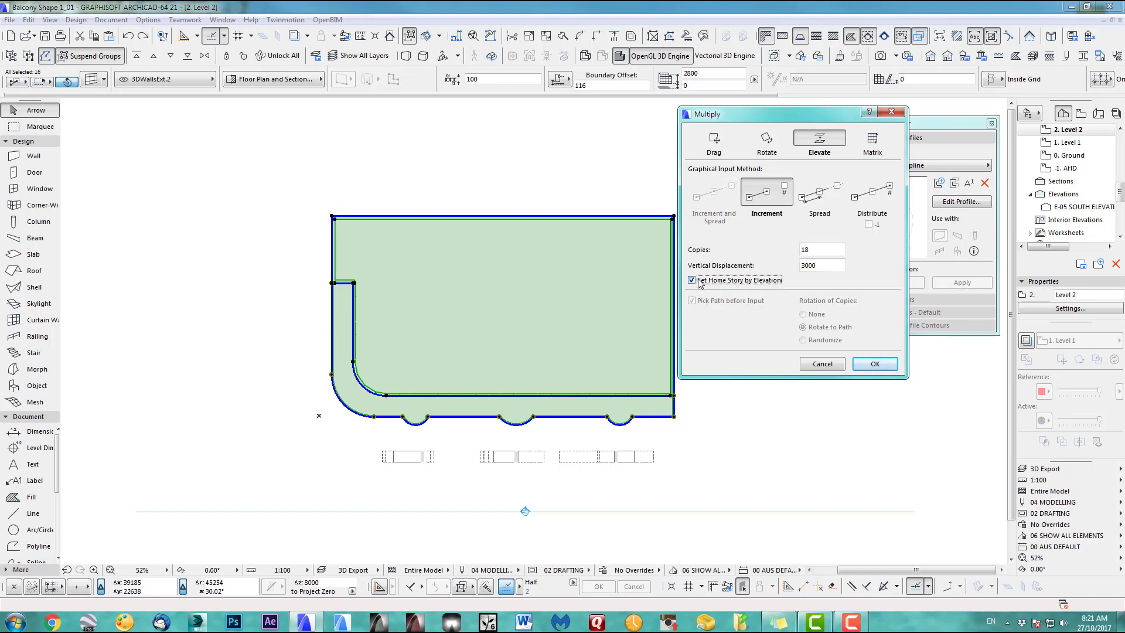
click(879, 365)
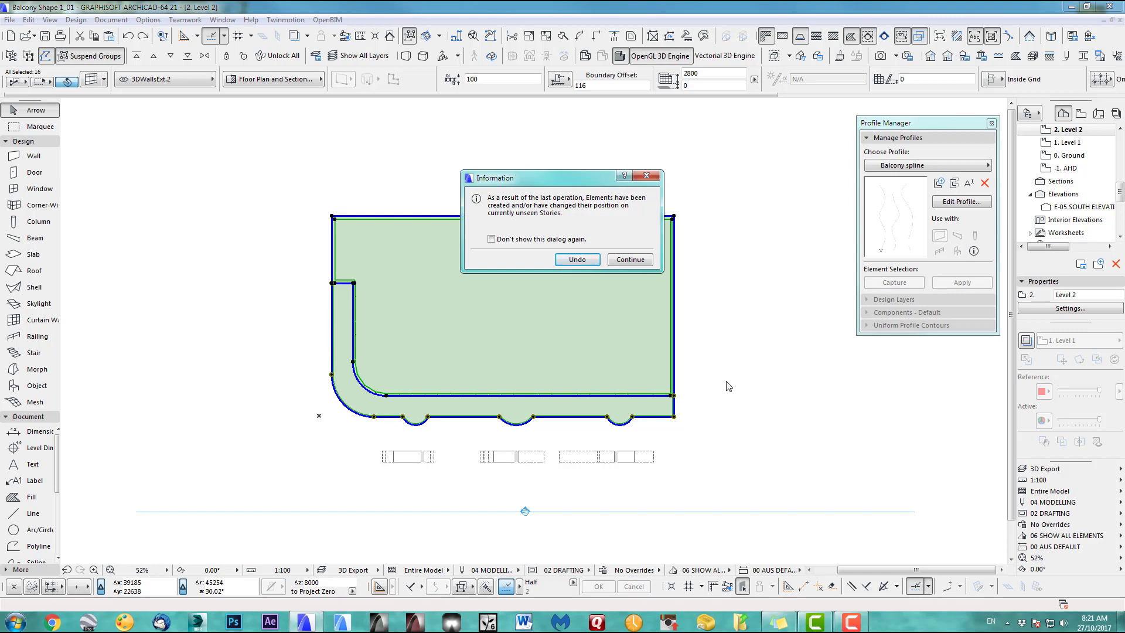
click(630, 259)
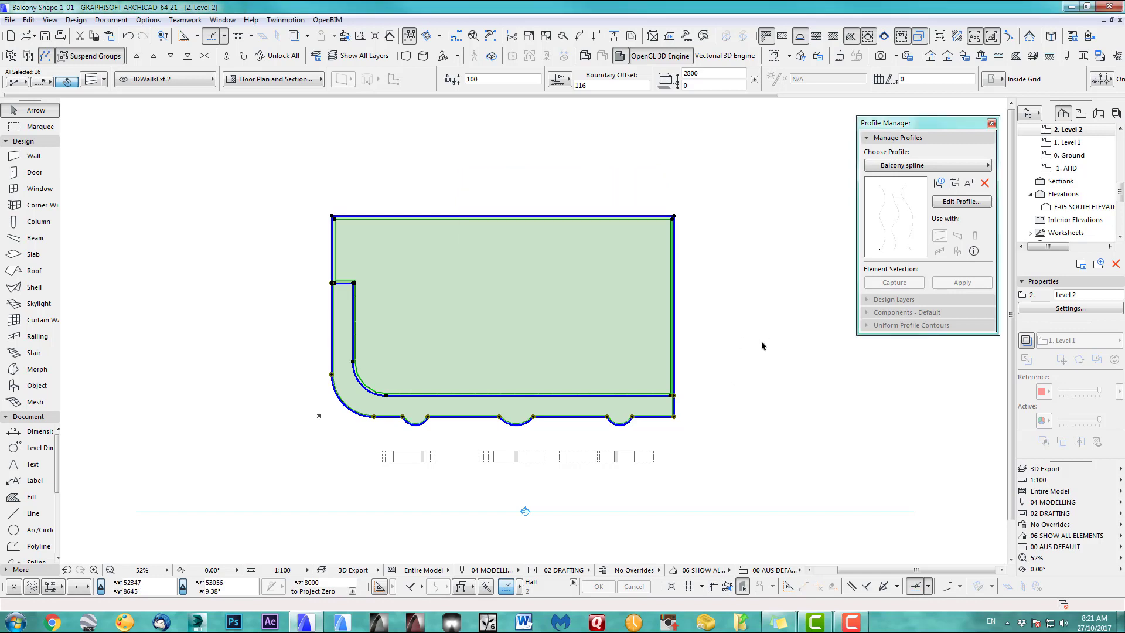
click(751, 351)
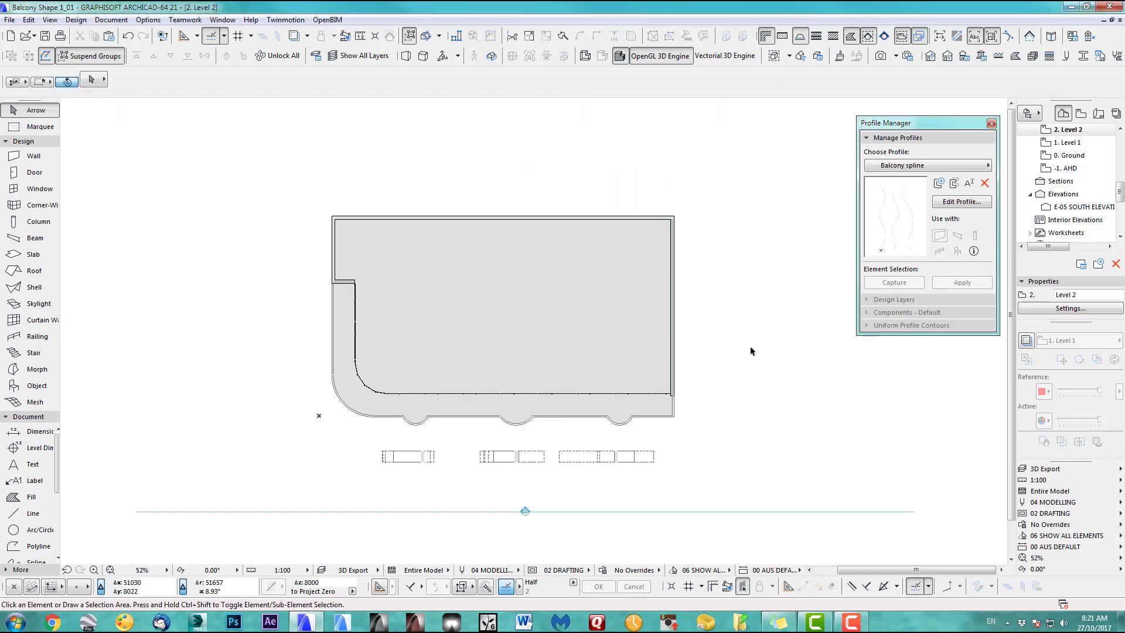
Step: Inspect the full height of the tower with its spline walls in 3D and return to the Level 2 plan
key(F3)
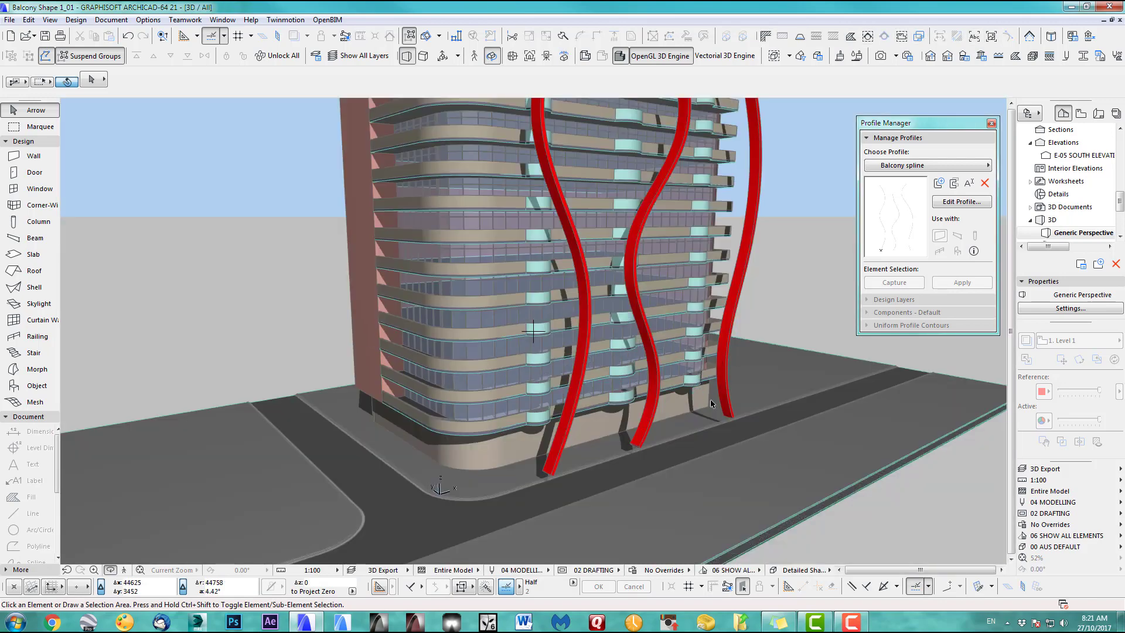
scroll(651, 365, down, 3)
shift+middle_drag(650, 365, 648, 404)
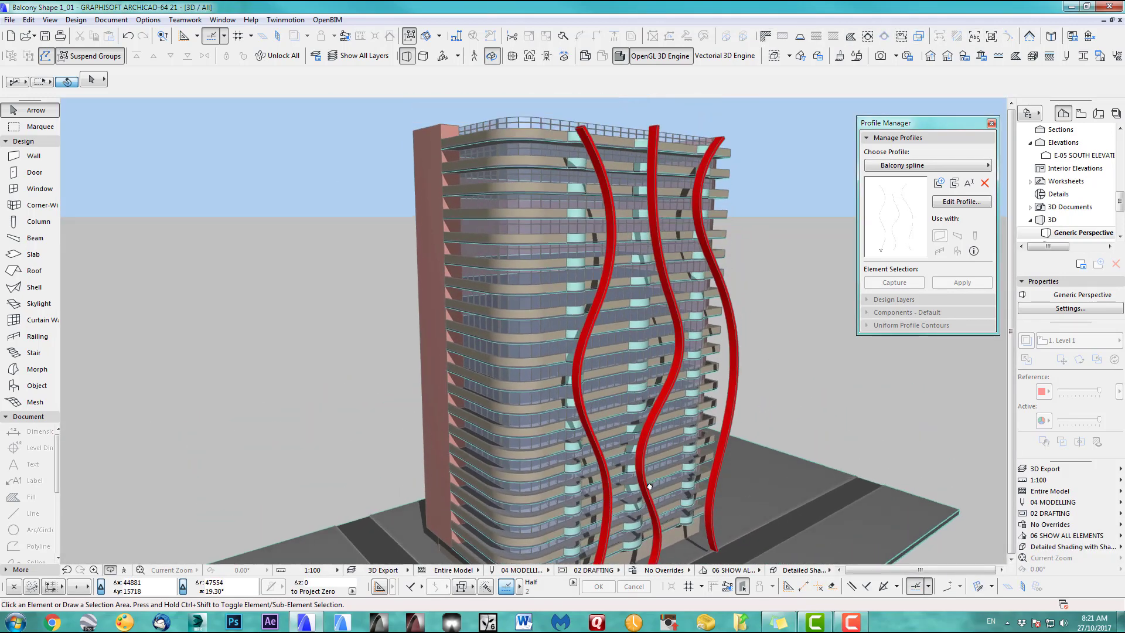
scroll(647, 416, up, 3)
key(F2)
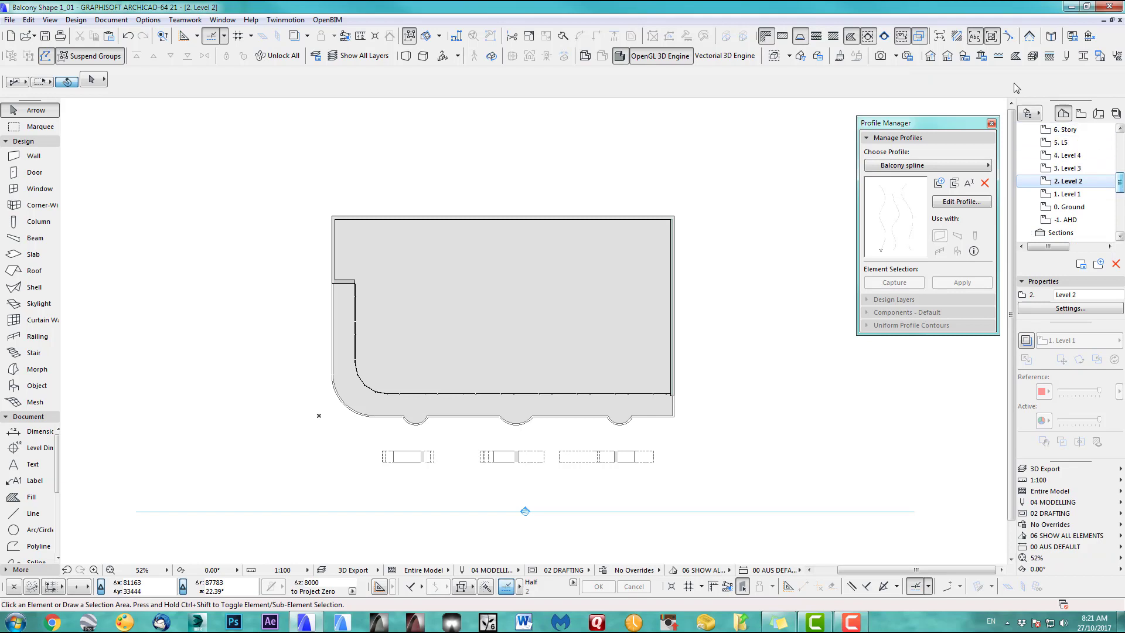
Step: Check that the copied elements sit on Levels 3 and 4 by selecting the Level 4 slab, and return to Level 2
click(931, 57)
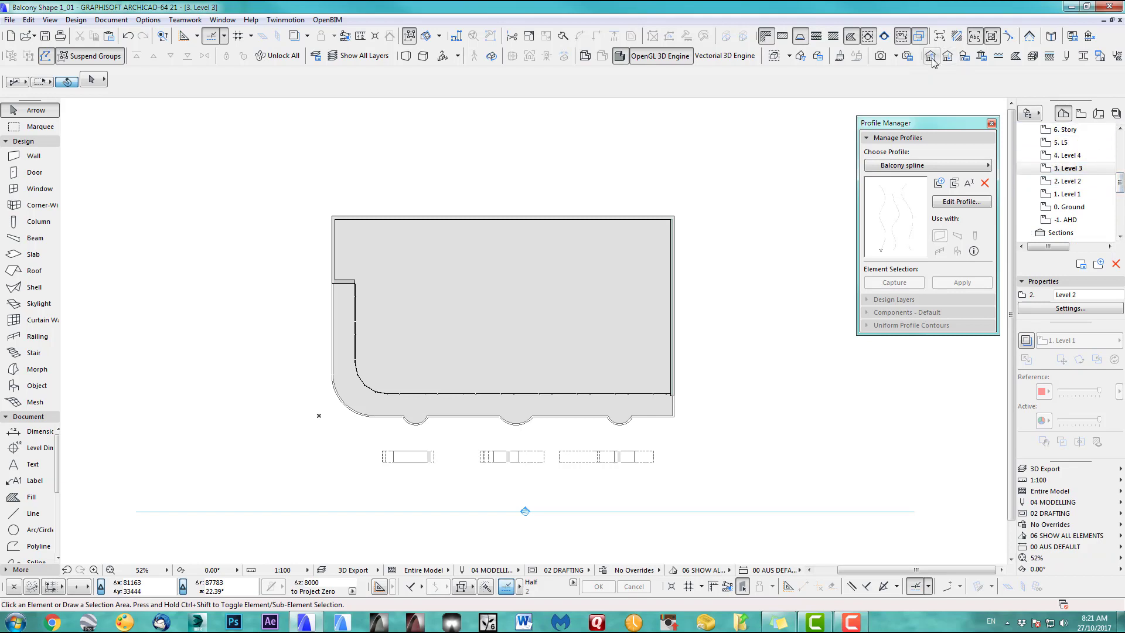
click(931, 61)
click(647, 242)
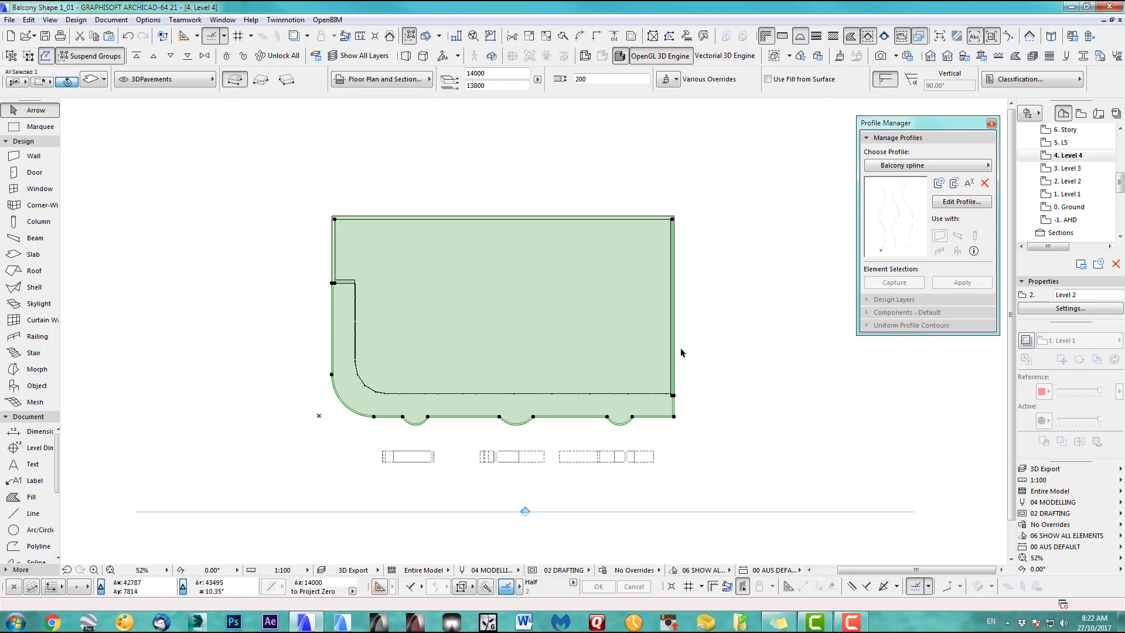
middle_drag(681, 352, 732, 345)
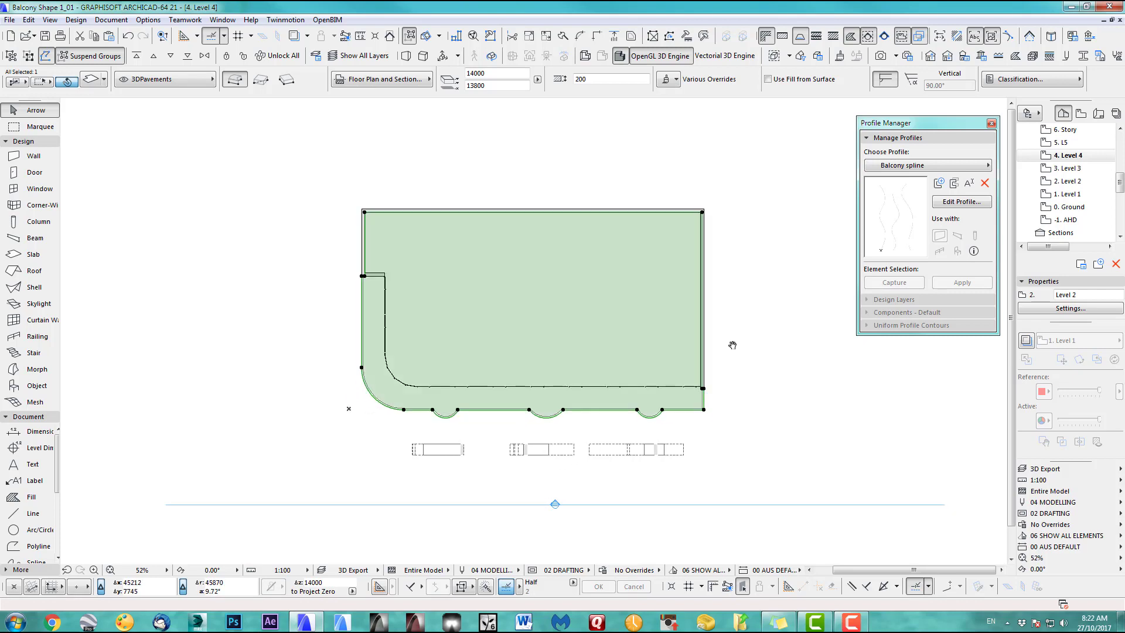
click(758, 307)
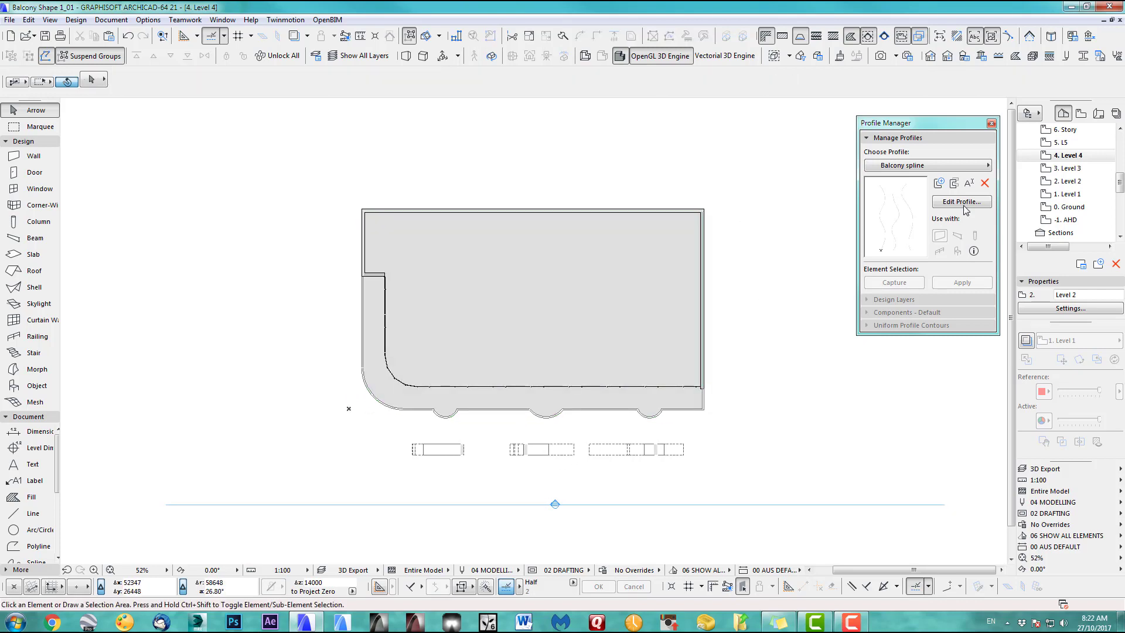
double_click(1068, 181)
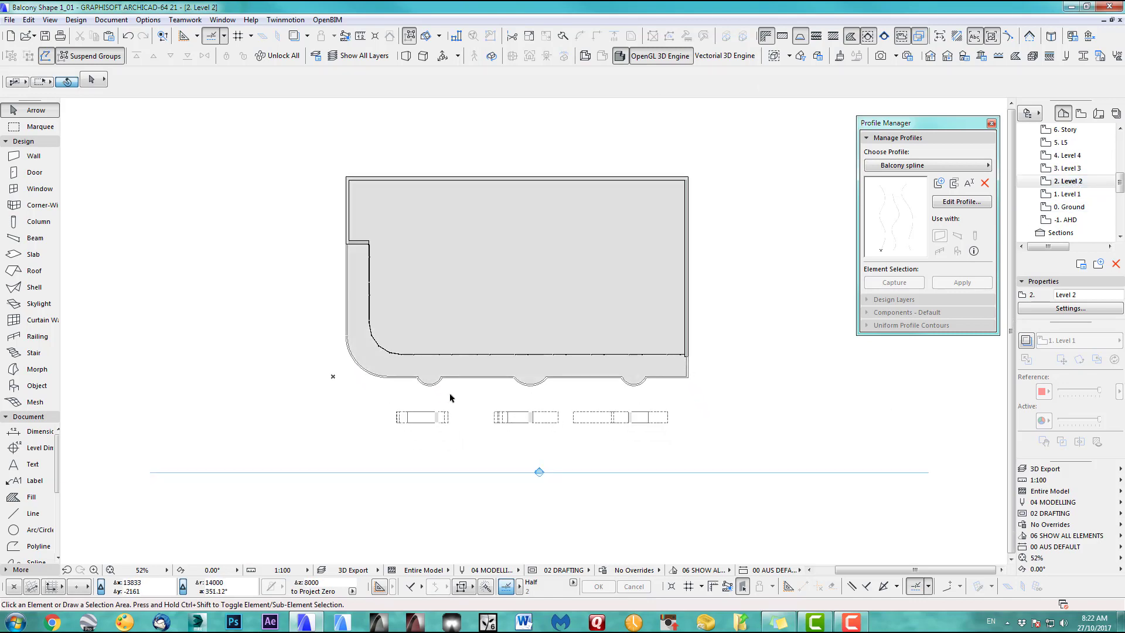
Step: Compare the spline wall's cut positions with the curved balcony edge on Level 2 and on Level 1
scroll(454, 395, up, 3)
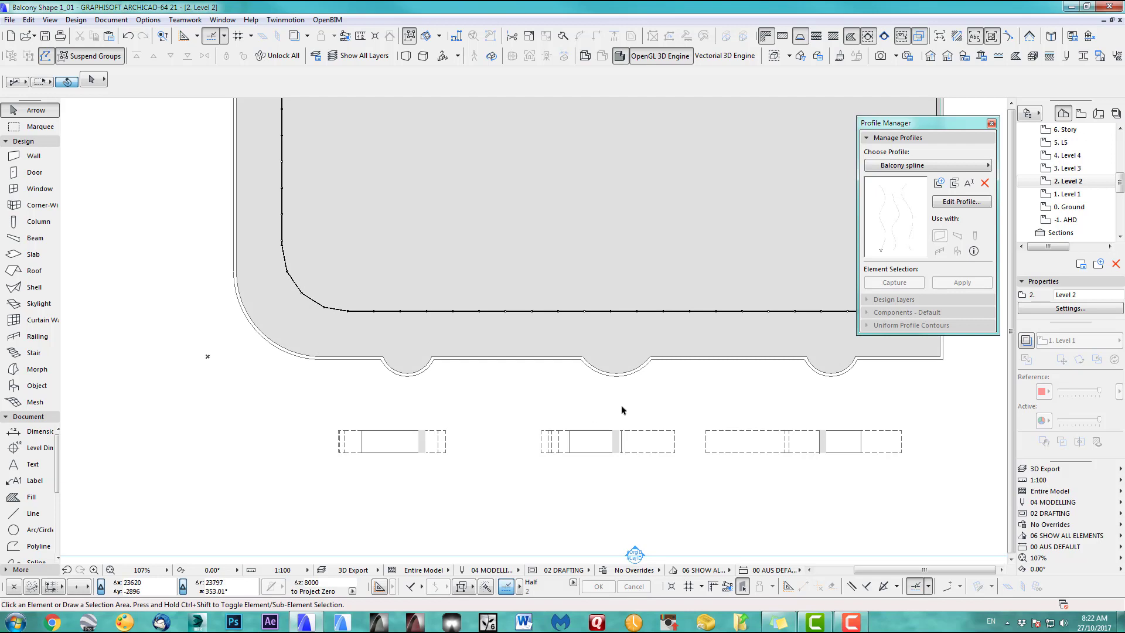
middle_drag(621, 410, 516, 406)
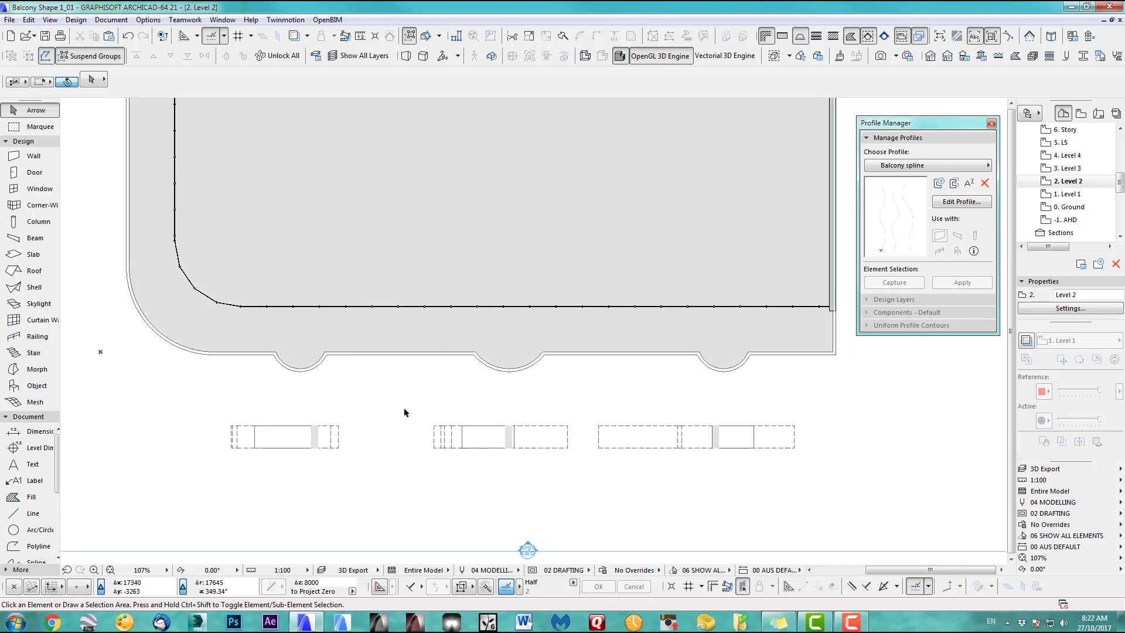
key(ctrl+Down)
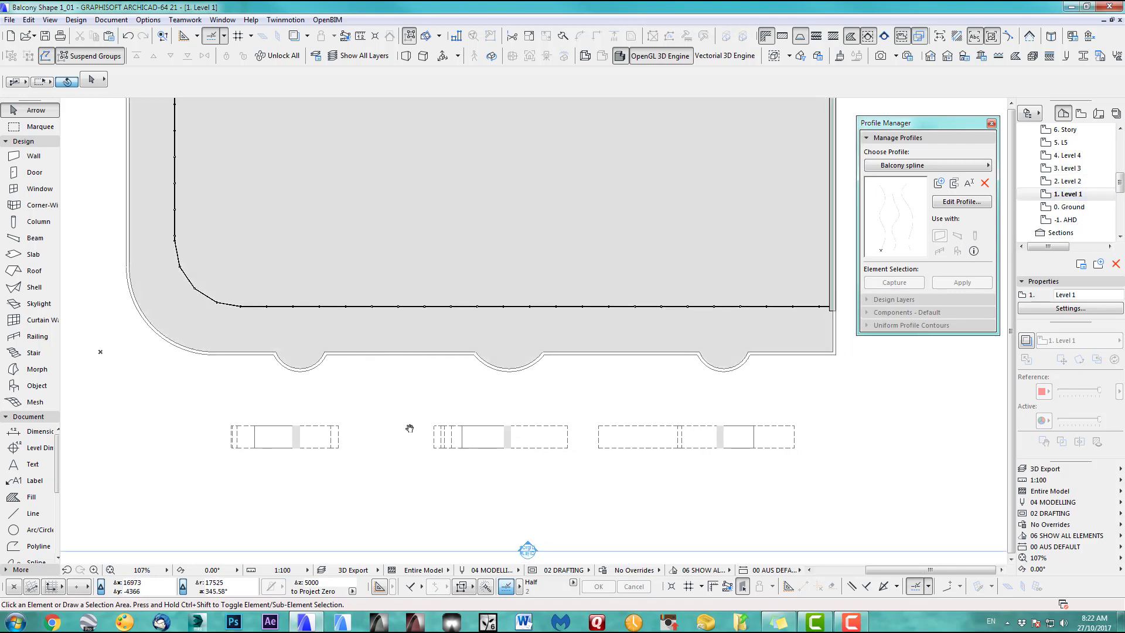
Step: Override the cut fill pens of the Balcony spline wall on Level 1 with the Foreground option in its settings
middle_drag(409, 428, 492, 427)
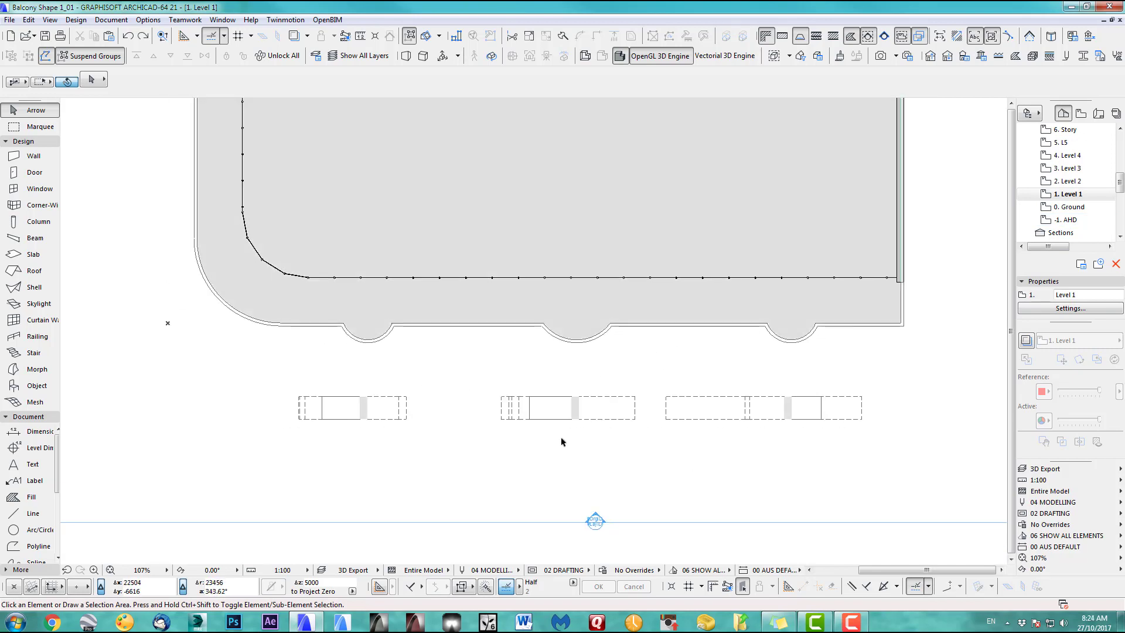
scroll(560, 440, up, 3)
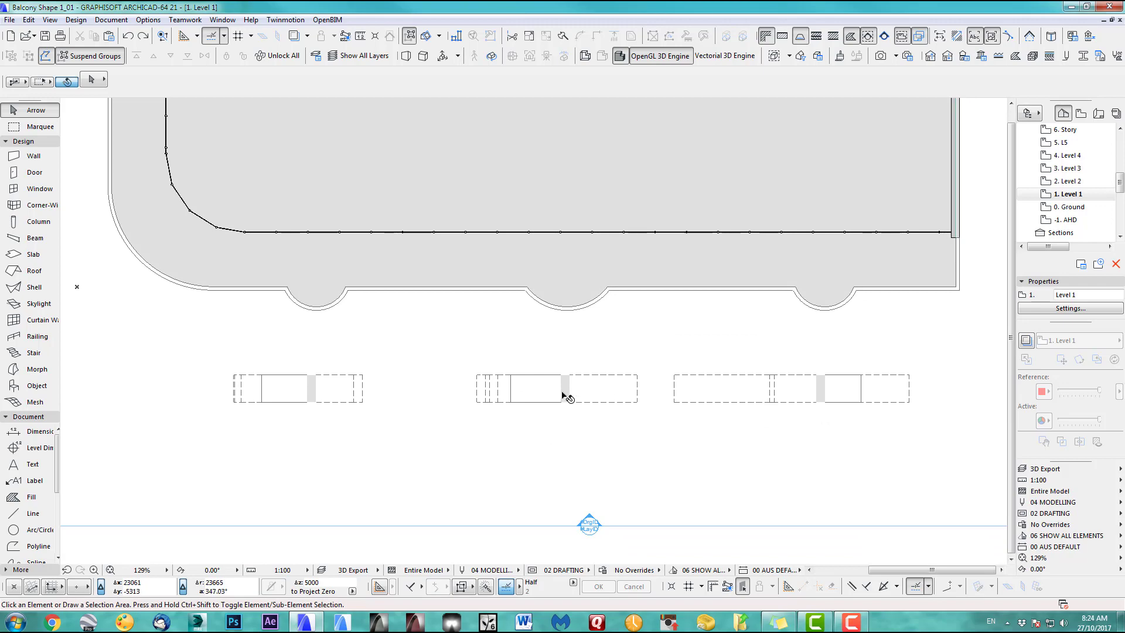
click(236, 378)
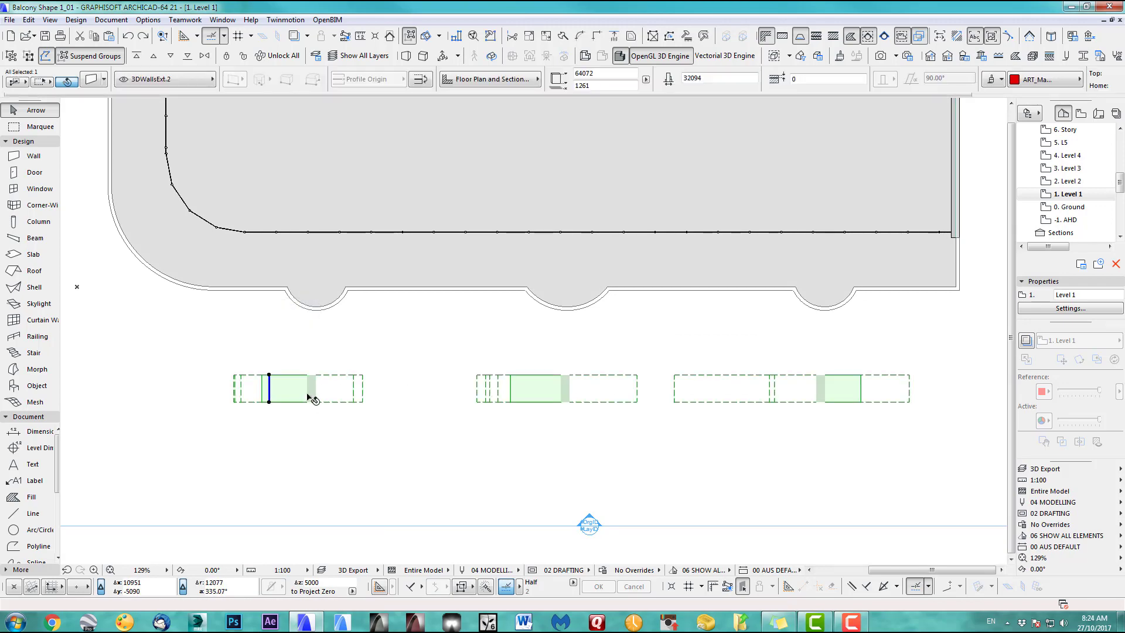
click(91, 80)
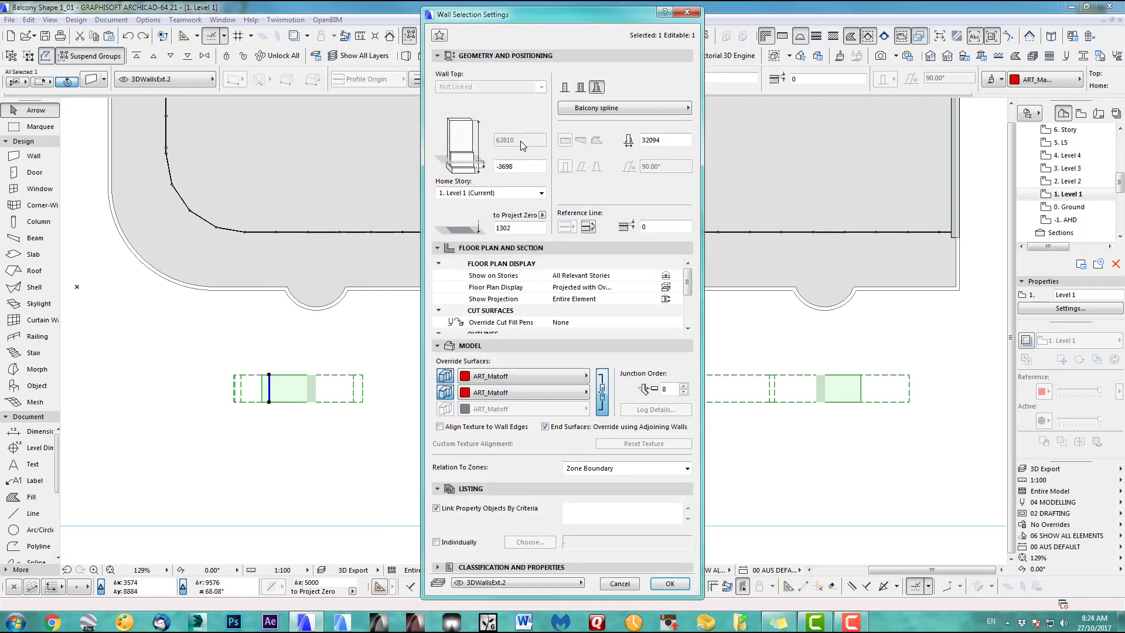
drag(687, 279, 689, 285)
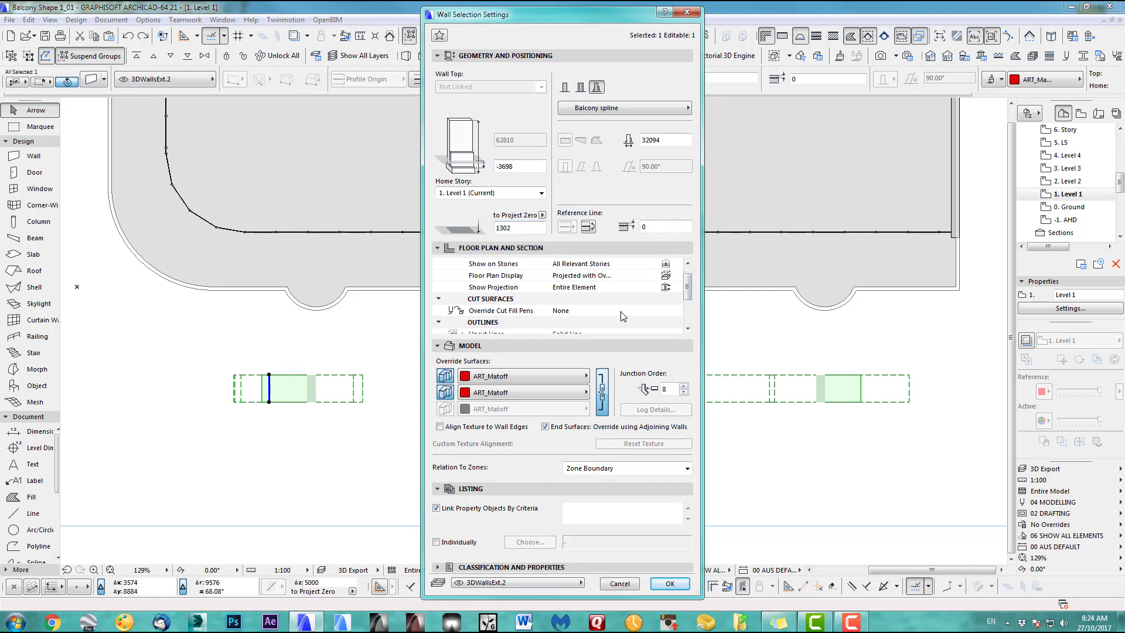
click(649, 313)
click(677, 310)
click(699, 326)
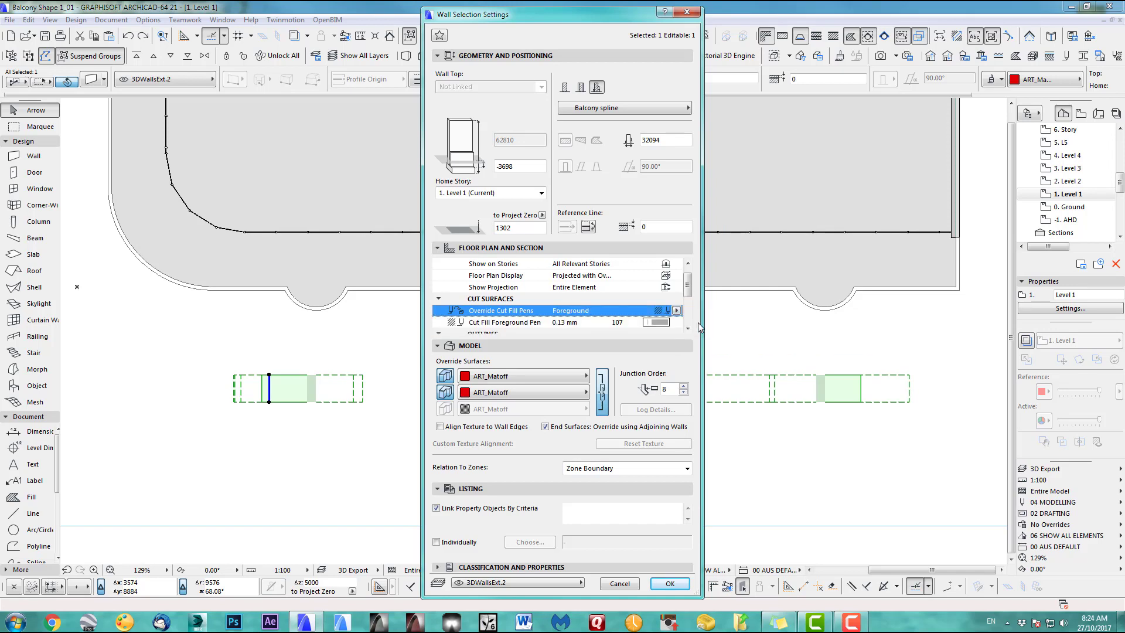
Step: Set the spline wall's Cut Fill Foreground Pen to red pen 20 and apply the settings
drag(688, 284, 688, 290)
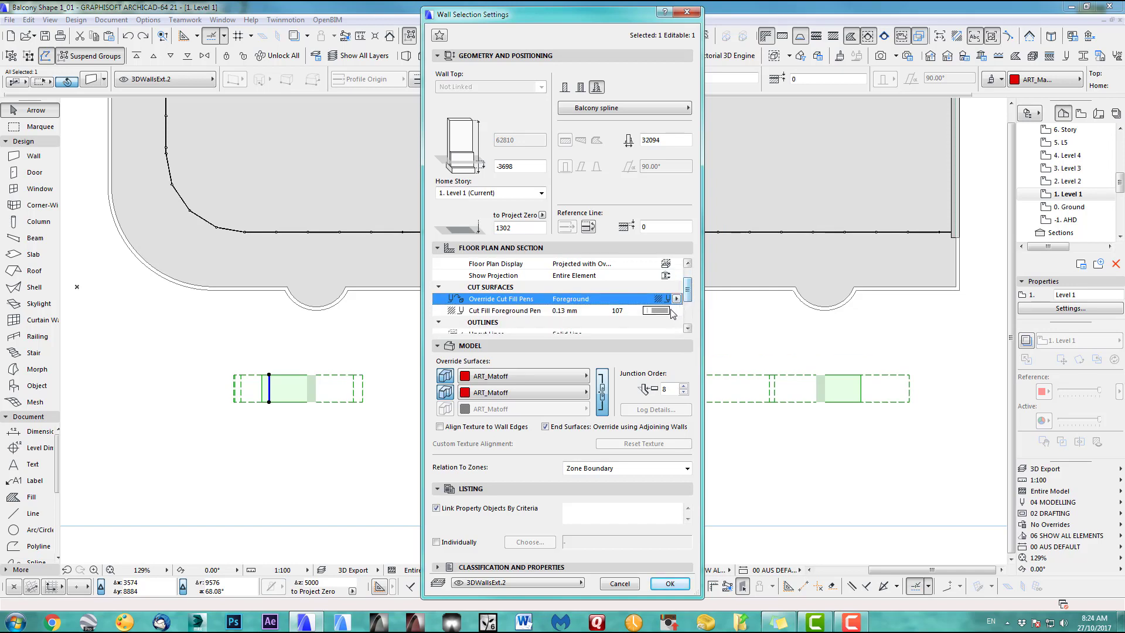
click(671, 313)
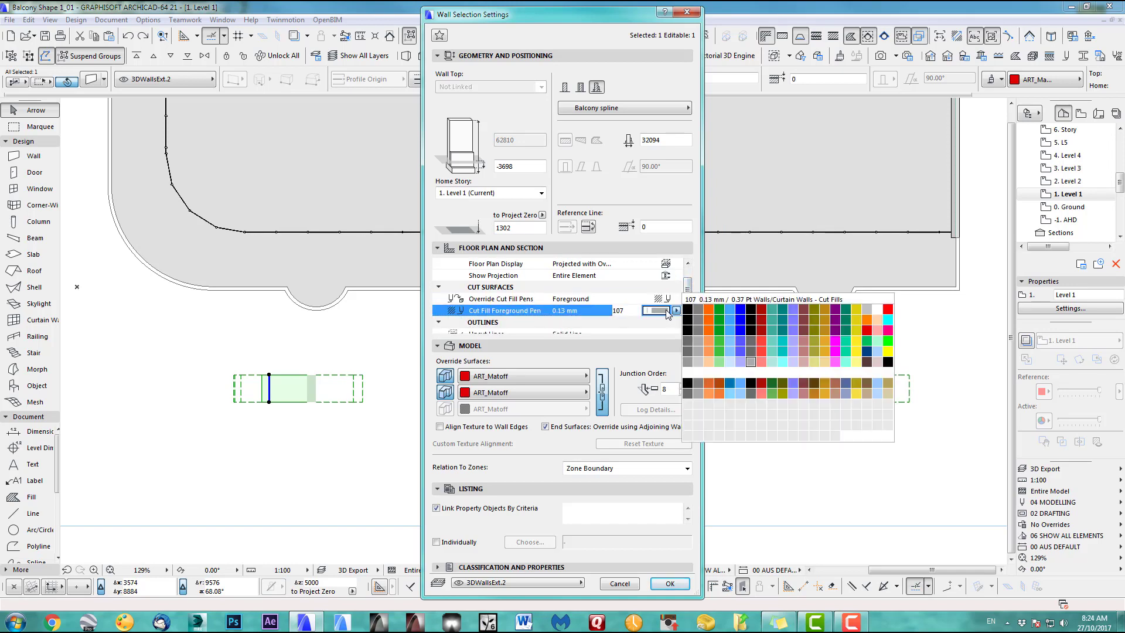
click(889, 311)
click(669, 584)
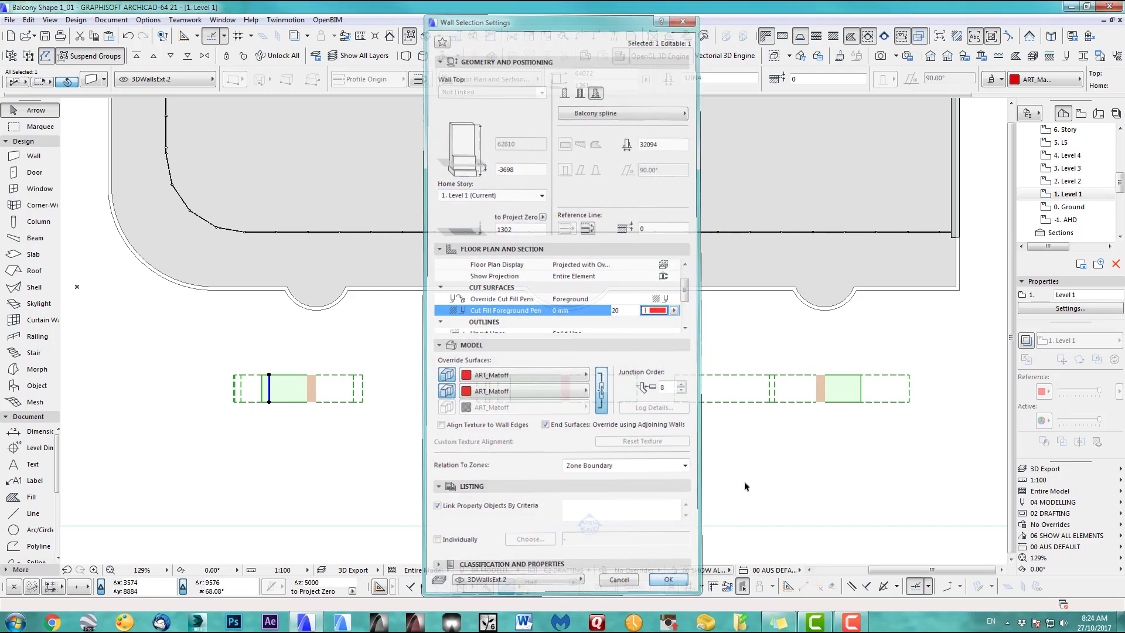
Step: Move the spline wall sideways so its red cuts line up with the right ends of the curved balcony bulges
click(760, 465)
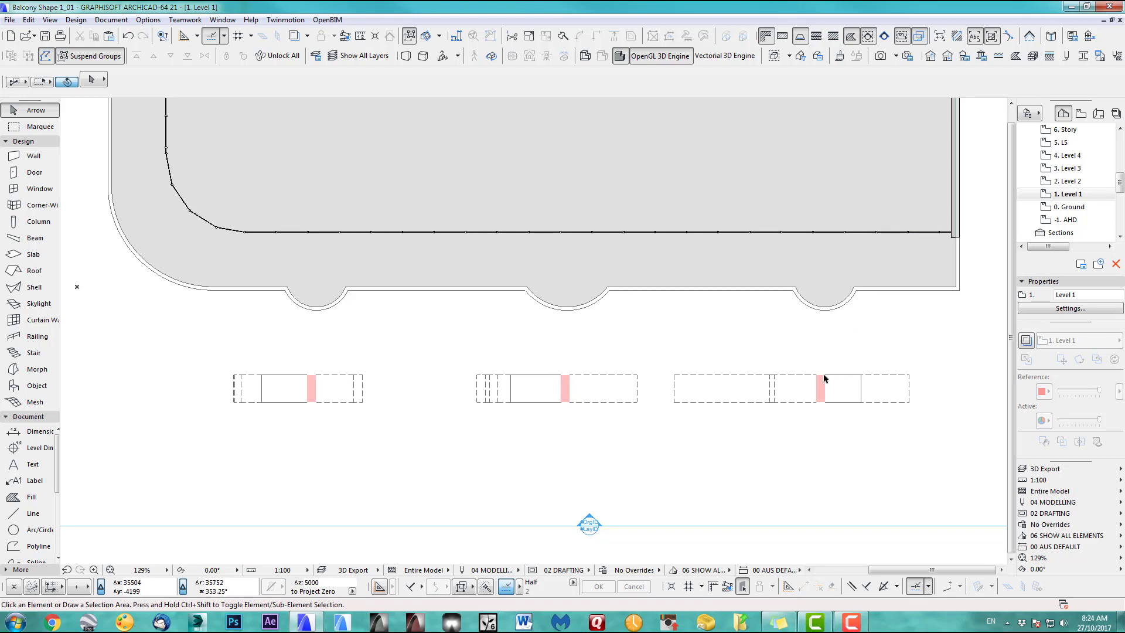
drag(826, 384, 860, 311)
click(615, 448)
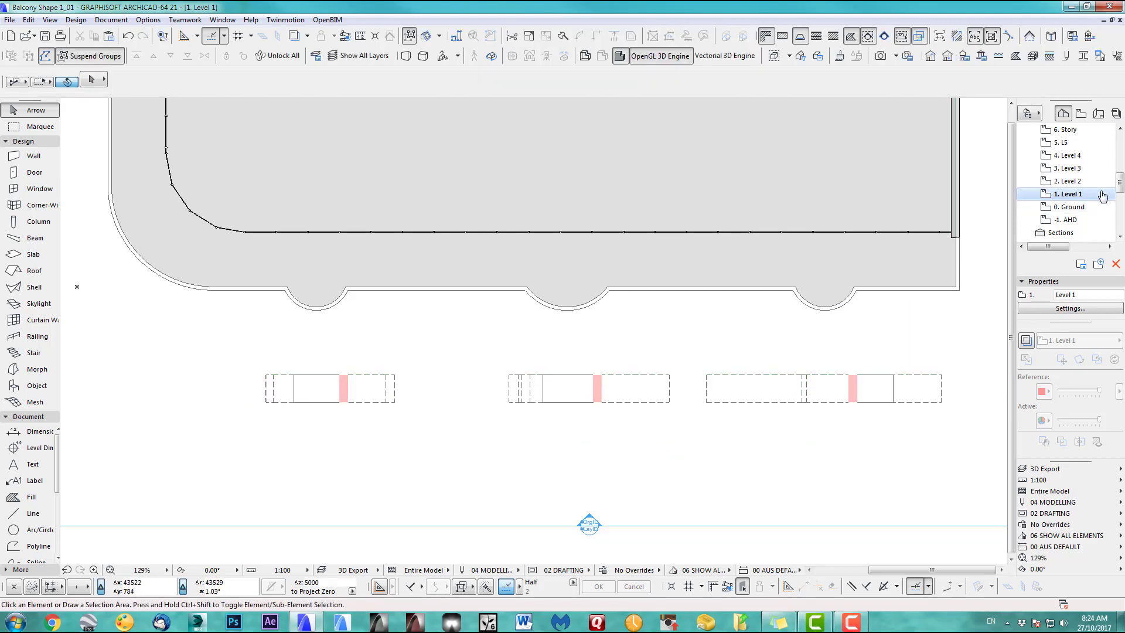
Step: Compare the spline wall's red cut positions across the Level 1, 2 and 3 plans, and return to Level 2
double_click(1068, 182)
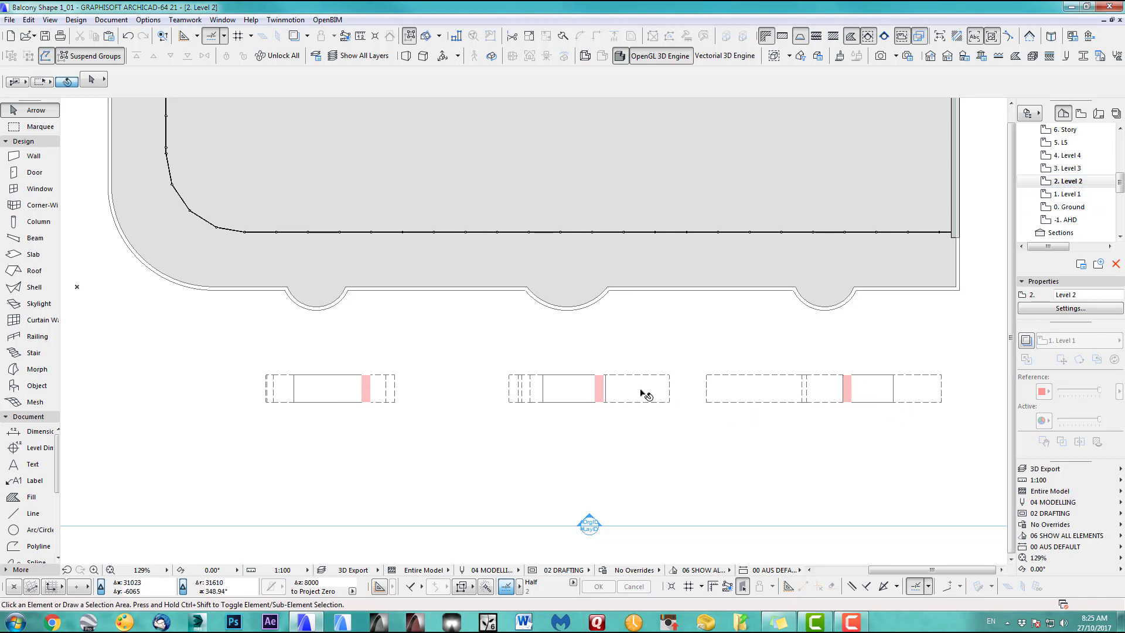
double_click(1063, 197)
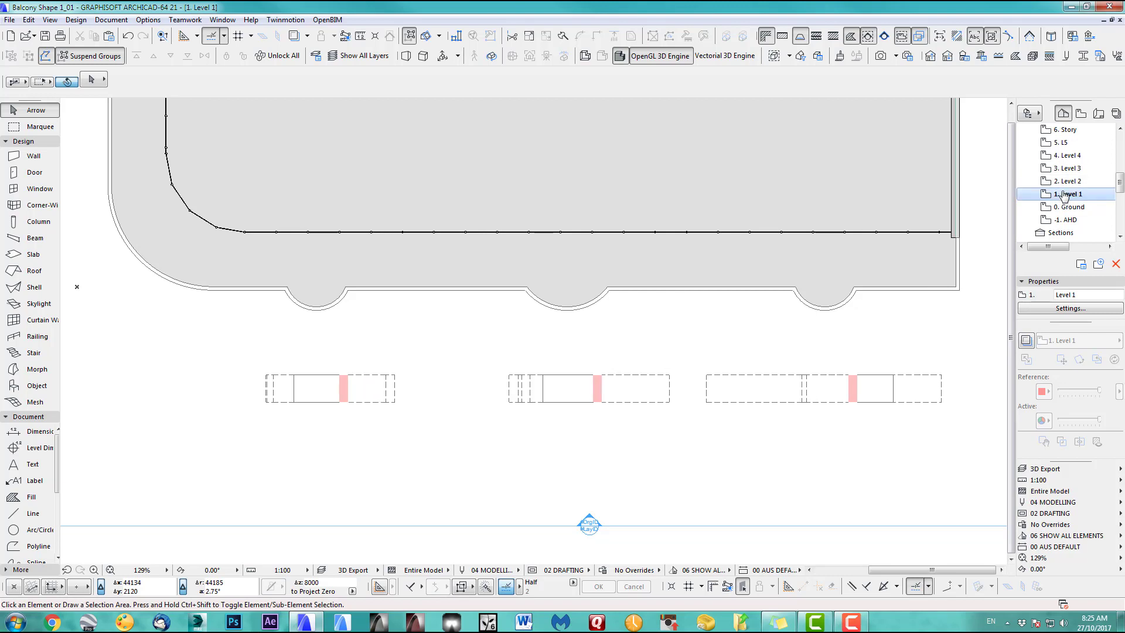
double_click(1067, 182)
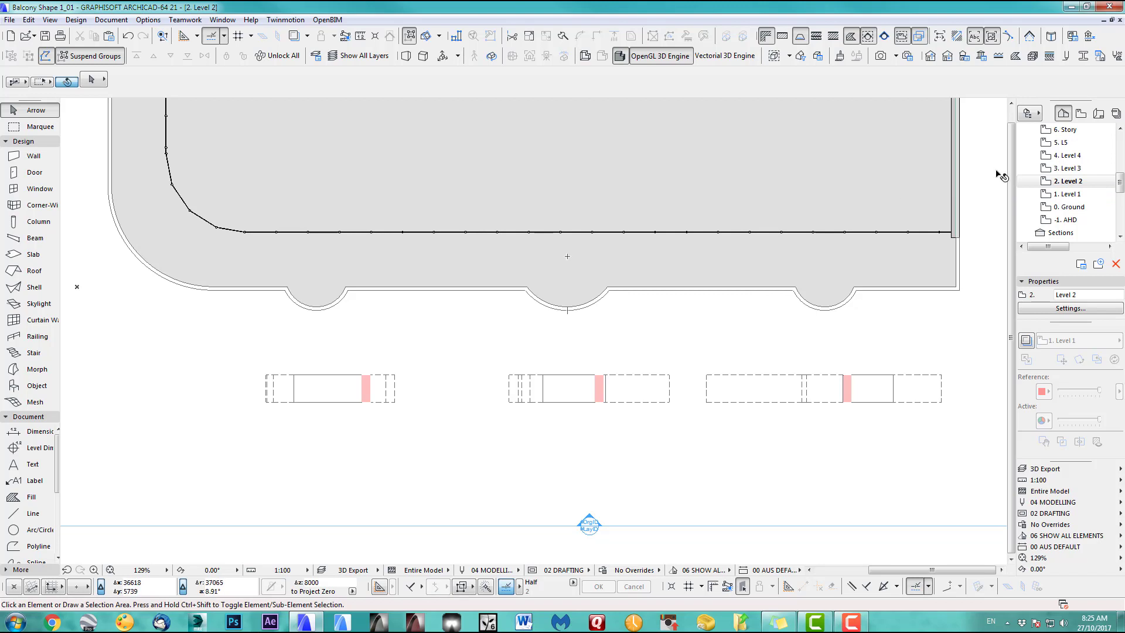
double_click(1066, 170)
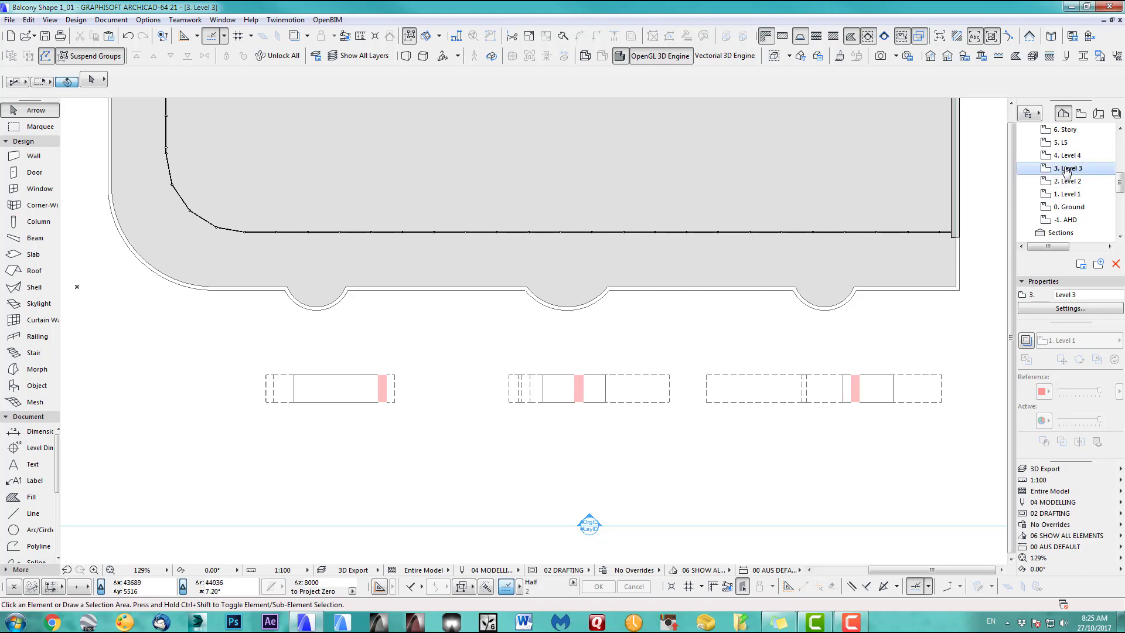
double_click(1067, 181)
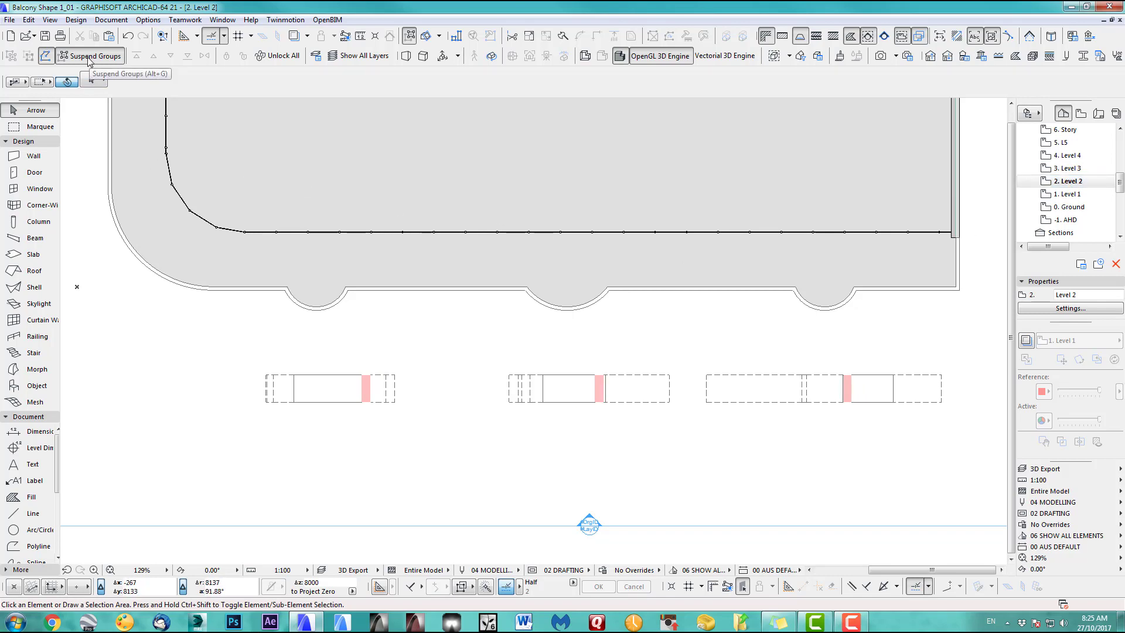
Step: Marquee the rightmost balcony bulge on Level 2 and stretch it so its right end aligns with the red spline cut below
click(37, 128)
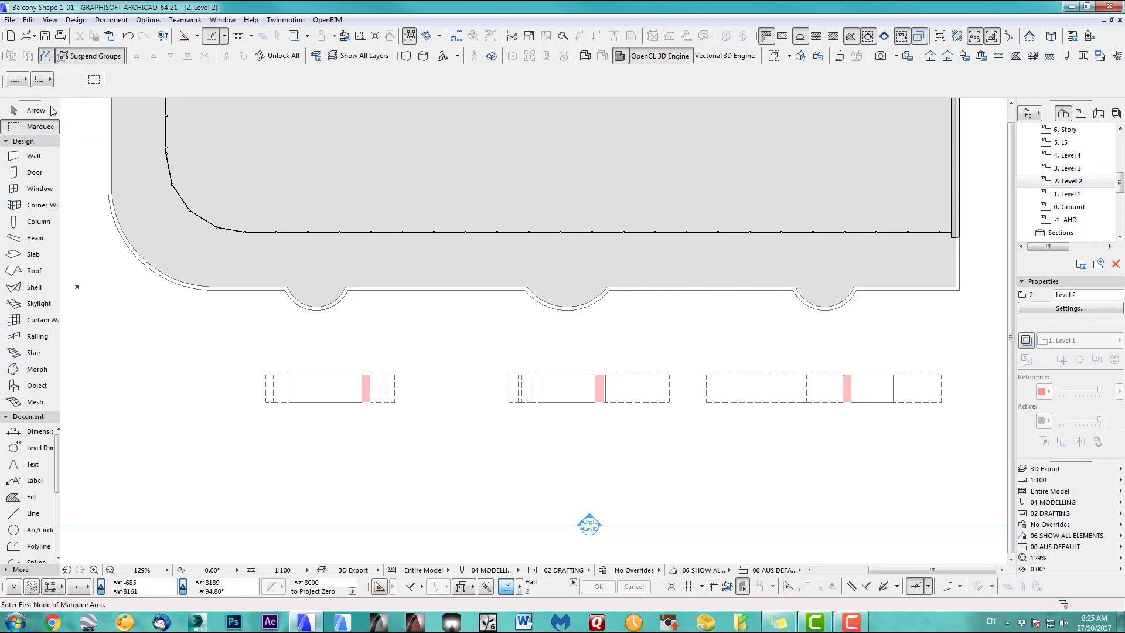
click(768, 263)
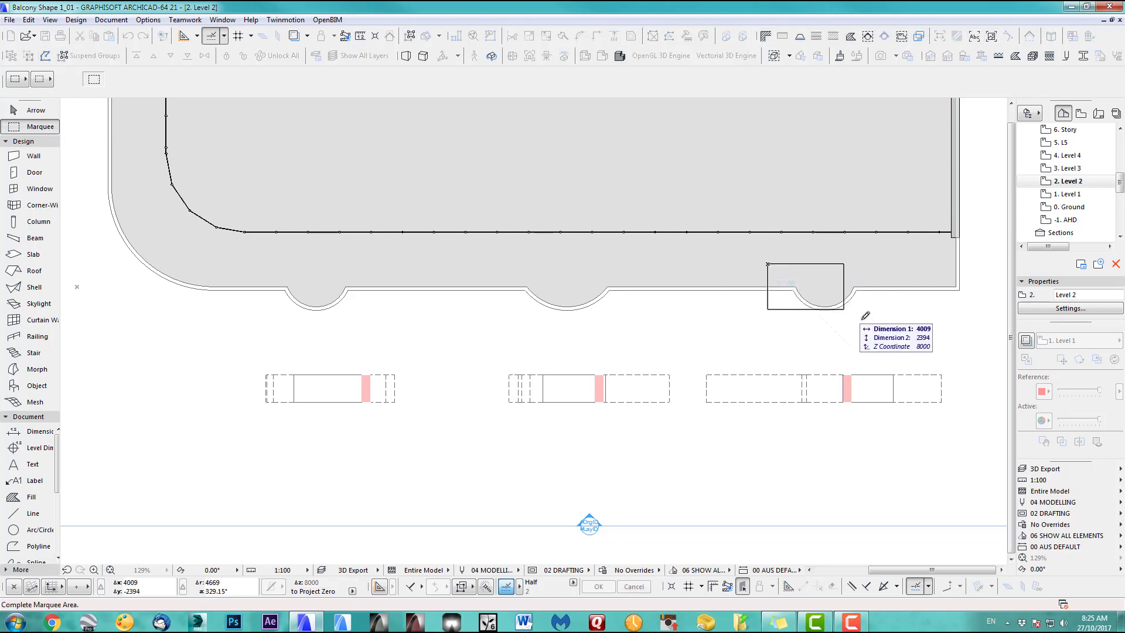
click(880, 335)
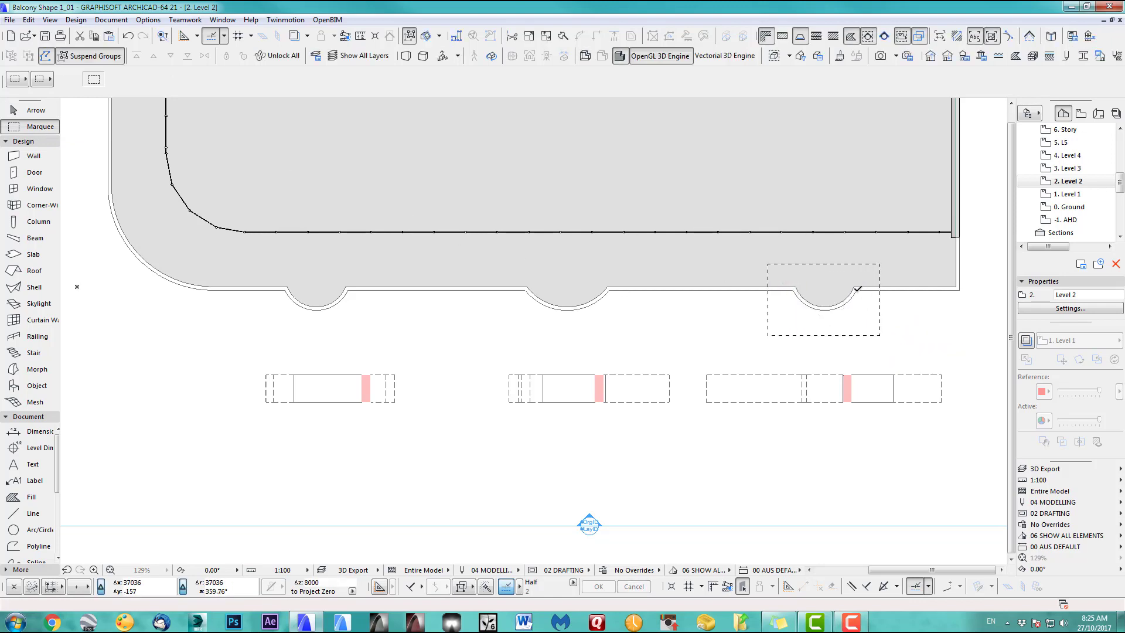
click(857, 289)
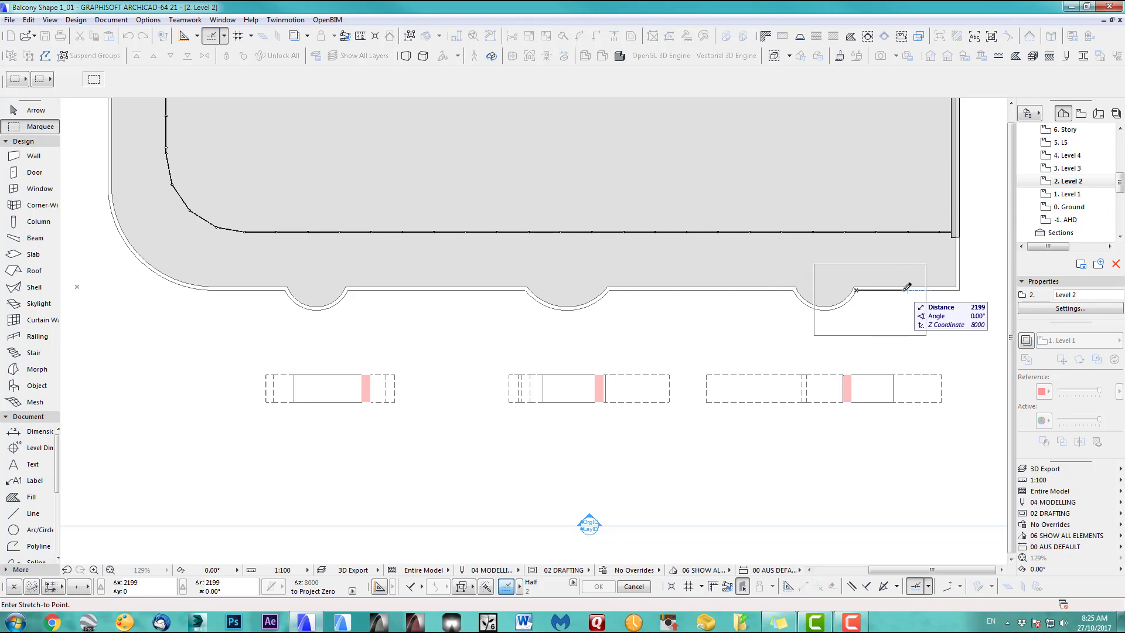
click(856, 370)
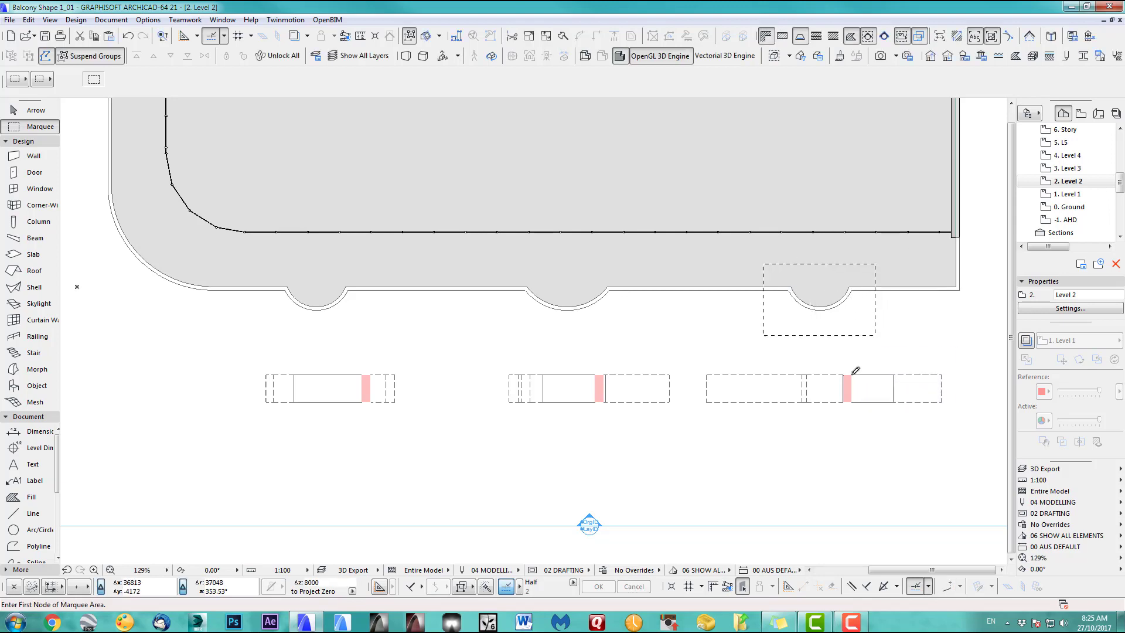
key(Escape)
Step: Marquee the middle balcony bulge on Level 2 and stretch it sideways so its right end aligns with the middle red cut
click(628, 272)
click(487, 327)
key(ctrl+h)
click(609, 289)
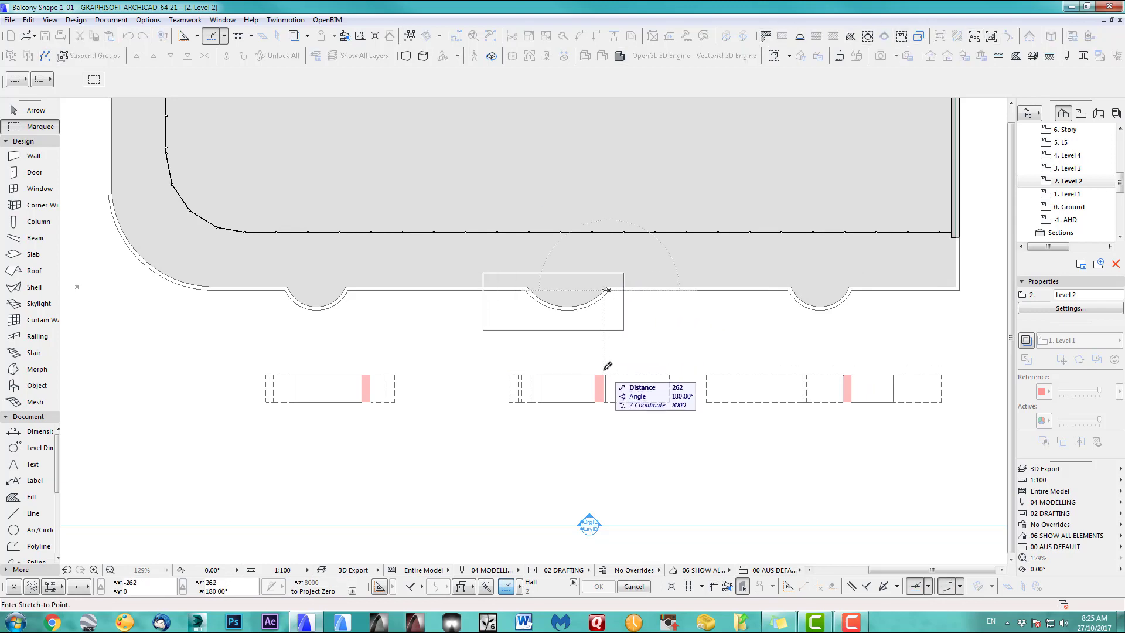
click(604, 425)
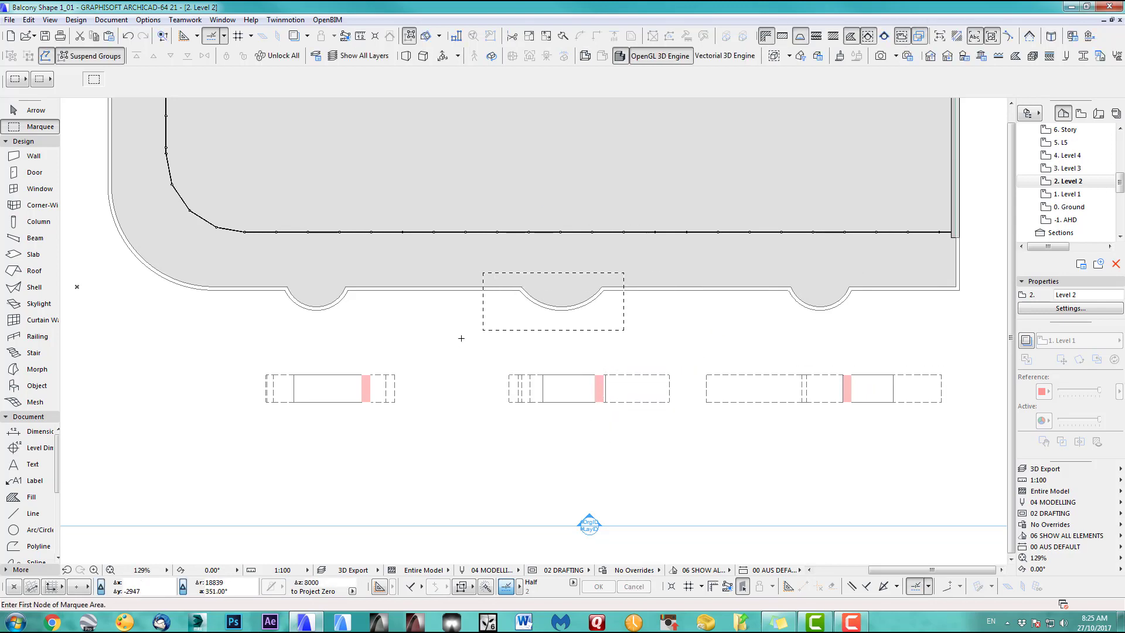
Step: Marquee the leftmost balcony bulge on Level 2 and stretch it sideways so its right end aligns with the left red cut
click(258, 267)
click(377, 337)
key(ctrl+h)
click(348, 289)
click(371, 420)
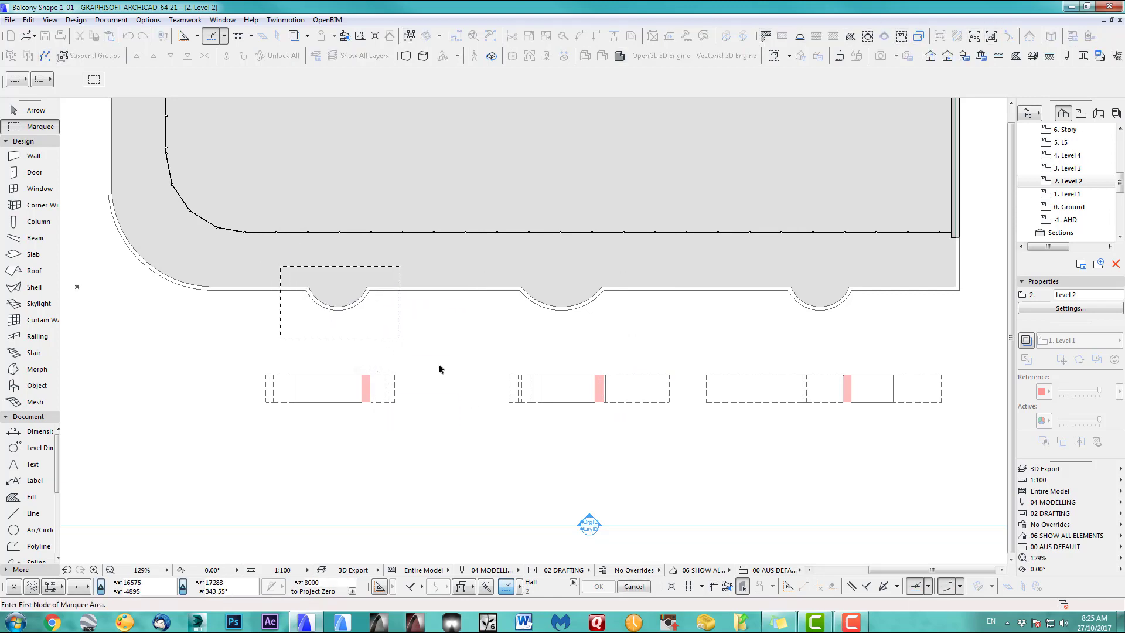
Step: Check the shifted Level 2 balconies against the spline walls in the E-05 South Elevation, and return to the floor plan
scroll(1067, 182, down, 3)
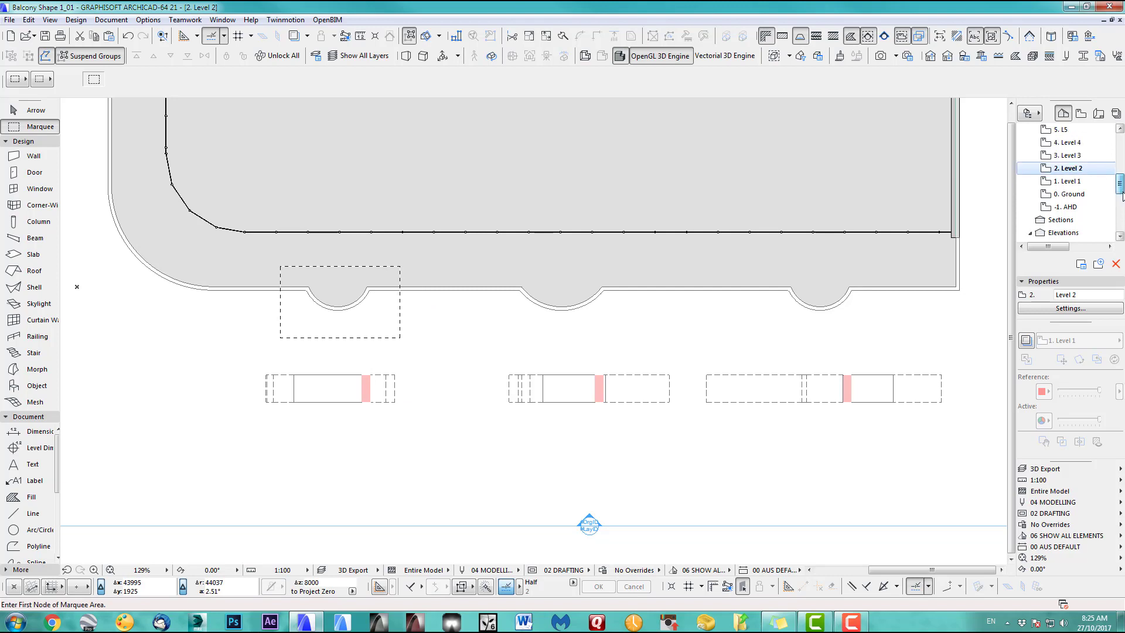
double_click(1083, 155)
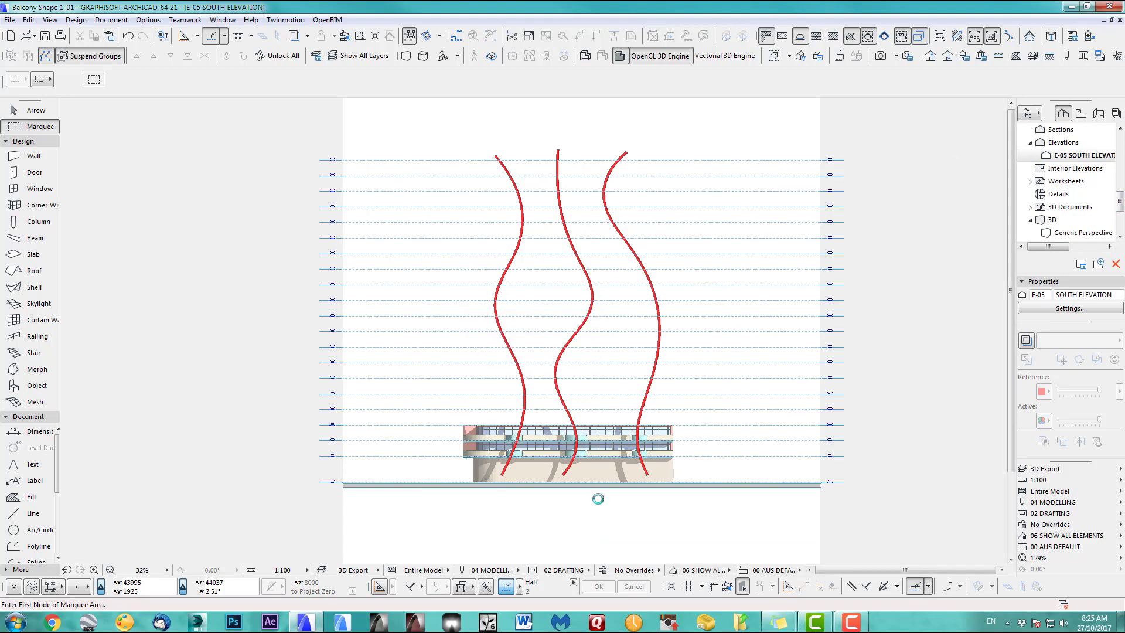
scroll(598, 499, up, 3)
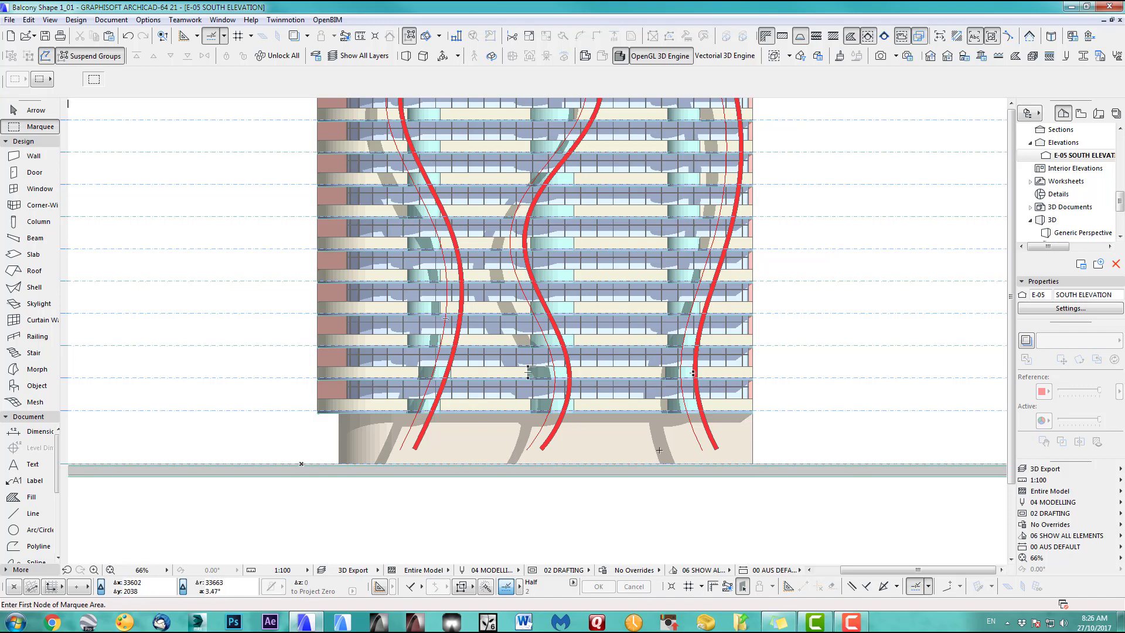
key(F2)
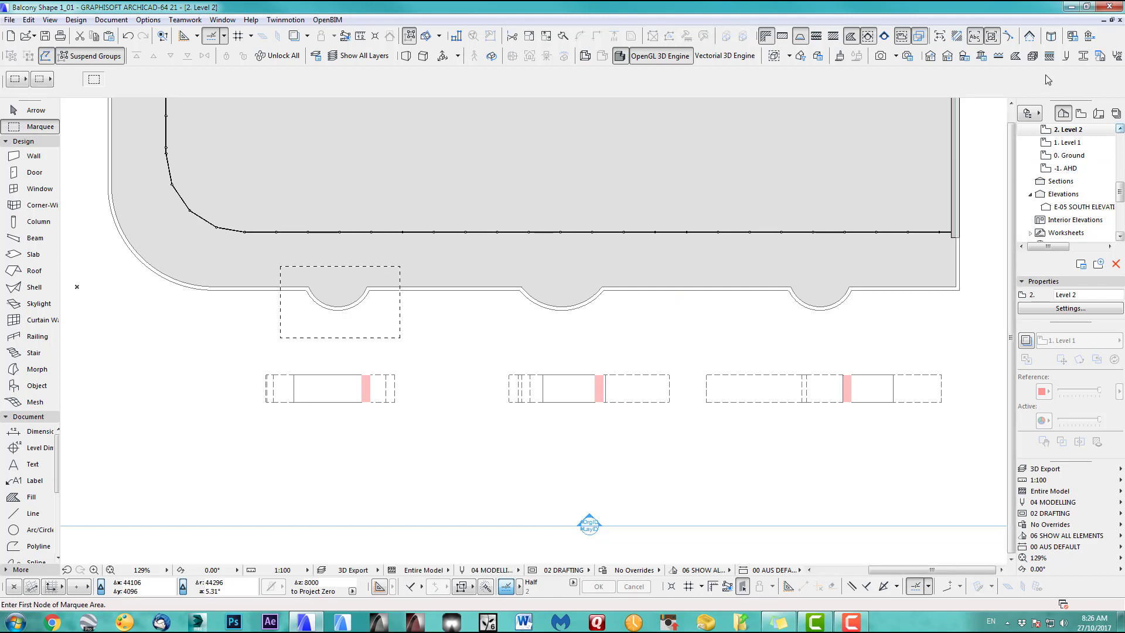
Step: On Level 3, marquee the leftmost balcony bulge and stretch it sideways to align its right end with the left red cut
click(931, 56)
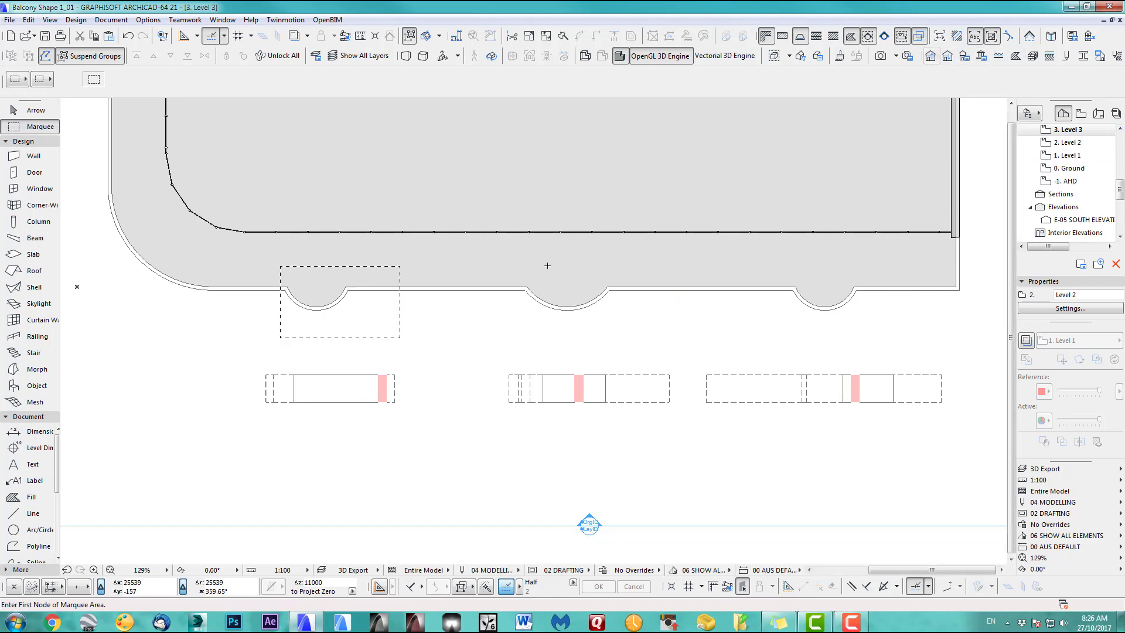
click(253, 259)
click(384, 339)
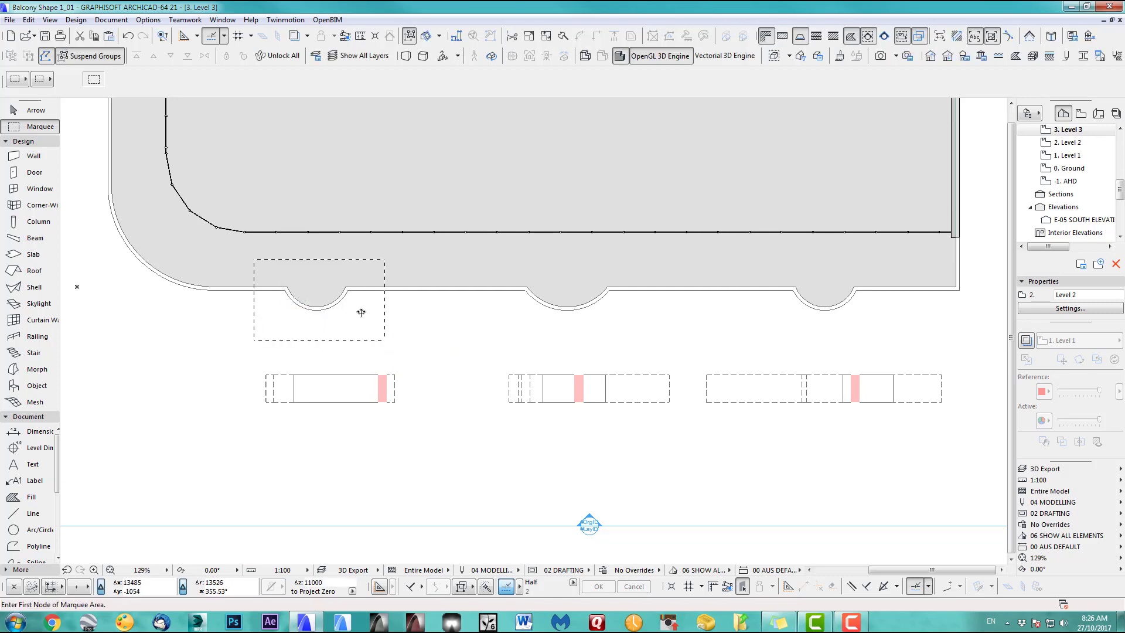
key(ctrl+h)
click(347, 290)
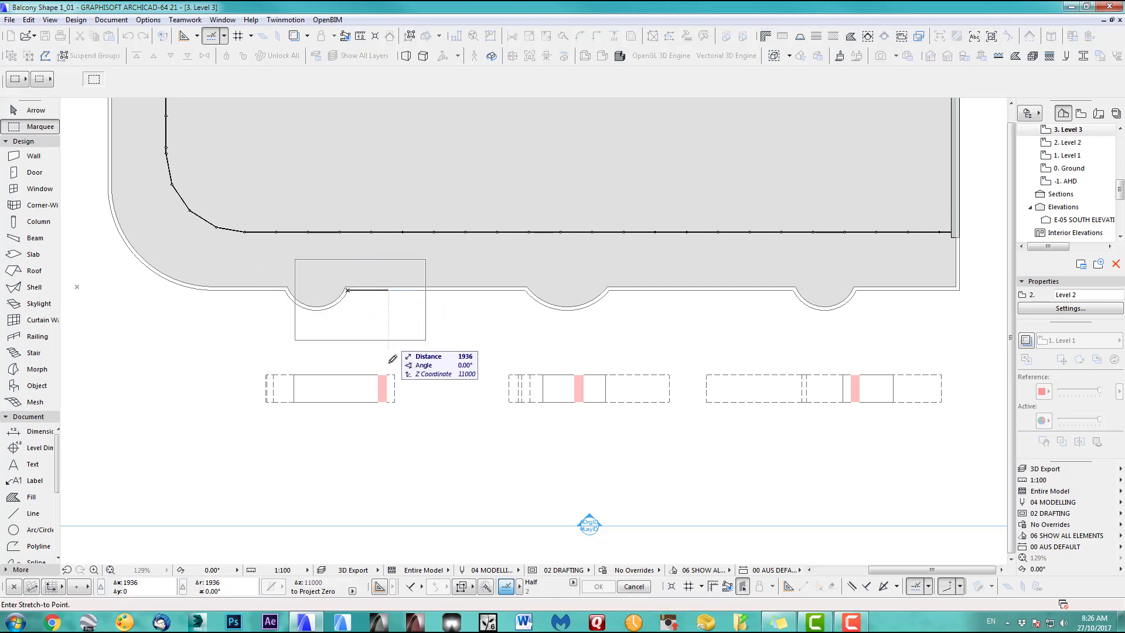
click(389, 431)
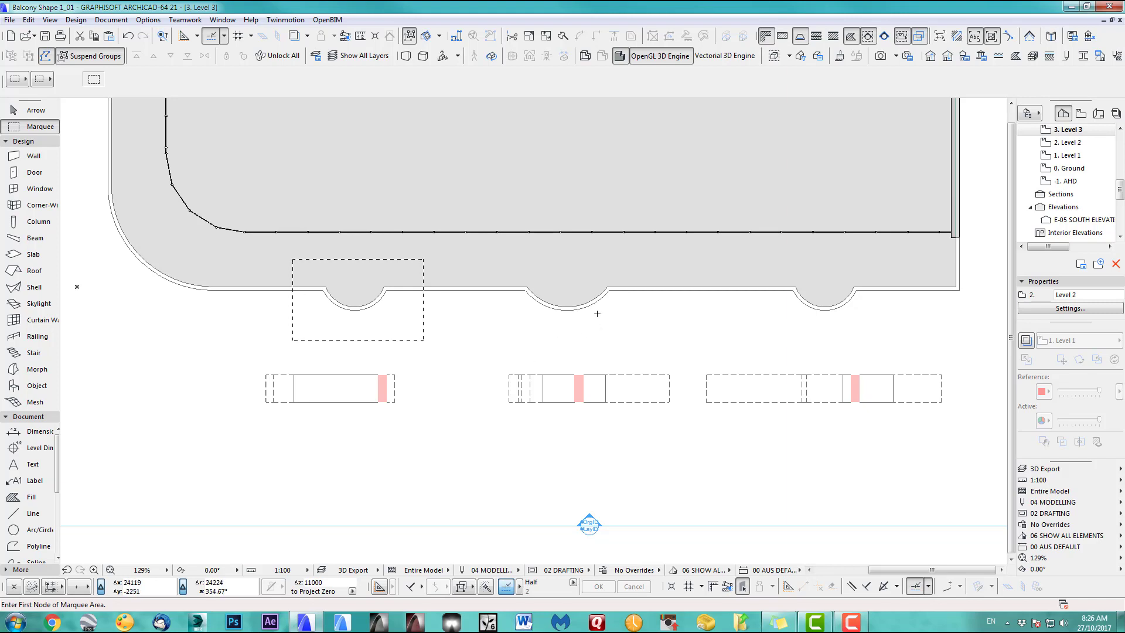
Step: Marquee the middle balcony bulge on Level 3 and stretch it sideways so its right end aligns with the middle red cut
click(511, 270)
click(643, 339)
key(ctrl+h)
click(609, 290)
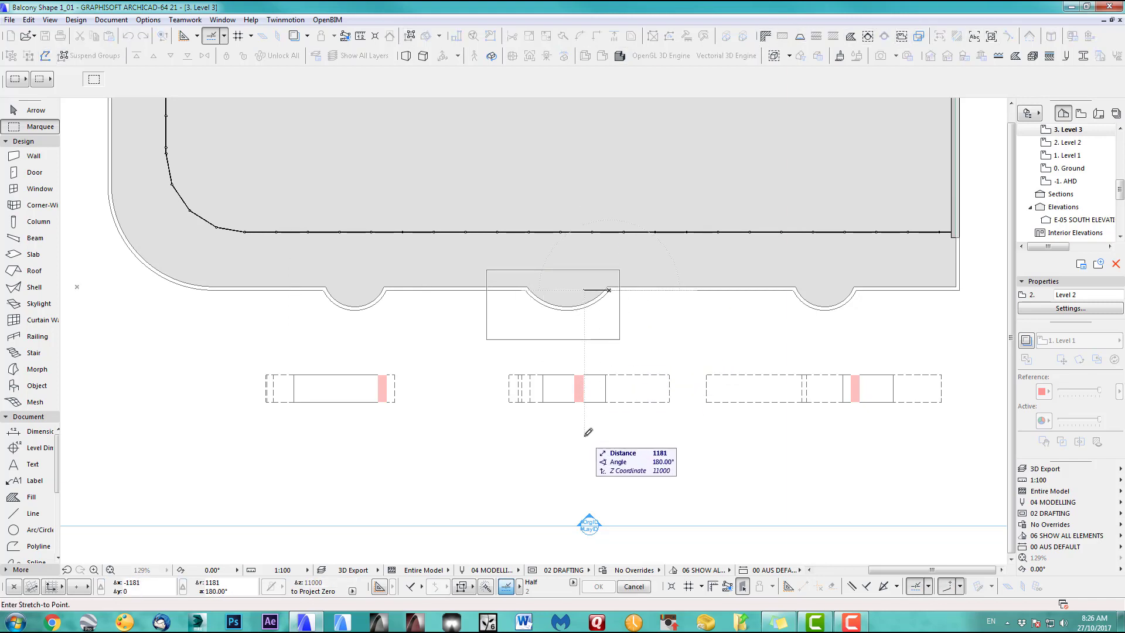
click(565, 450)
Step: Marquee the rightmost balcony bulge on Level 3 and stretch it sideways so its right end aligns with the right red cut
click(768, 252)
click(889, 339)
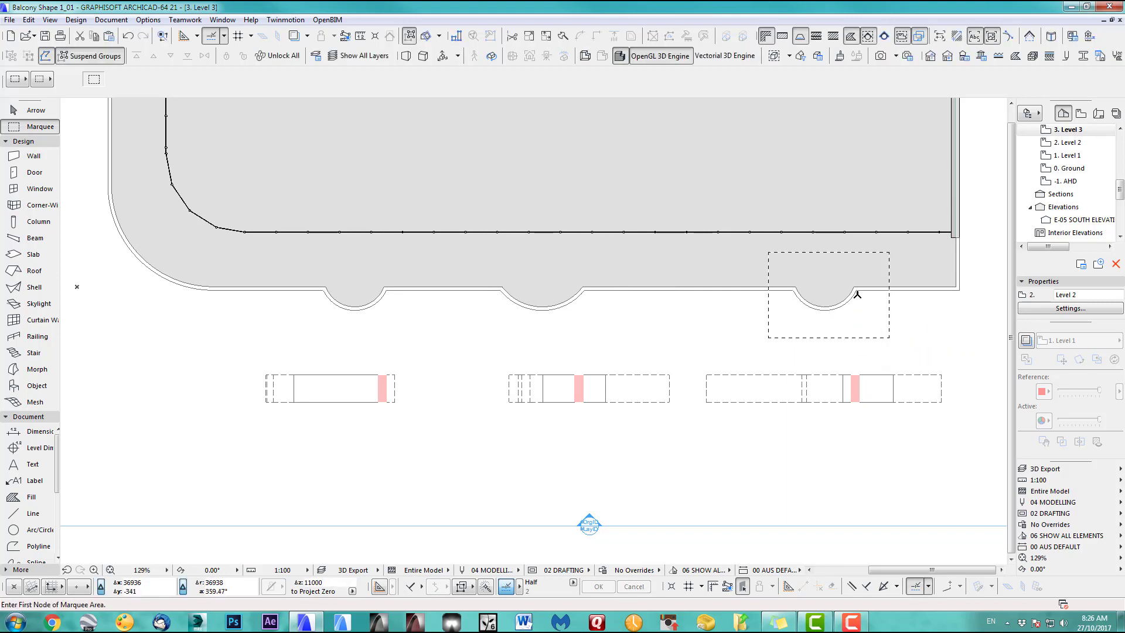
key(ctrl+h)
click(856, 290)
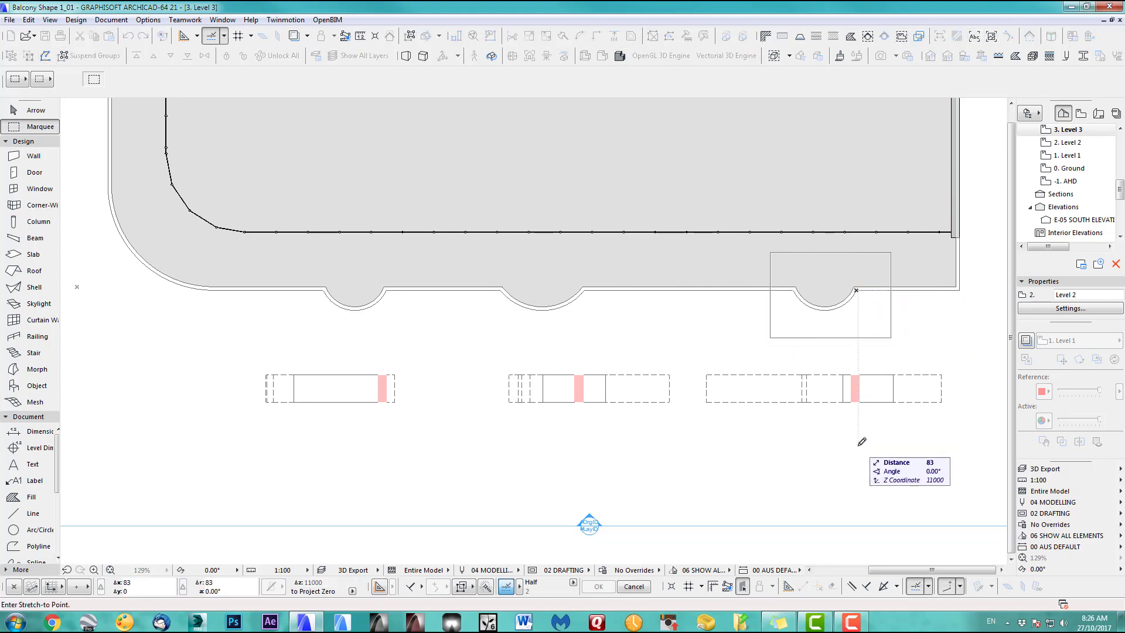
click(864, 444)
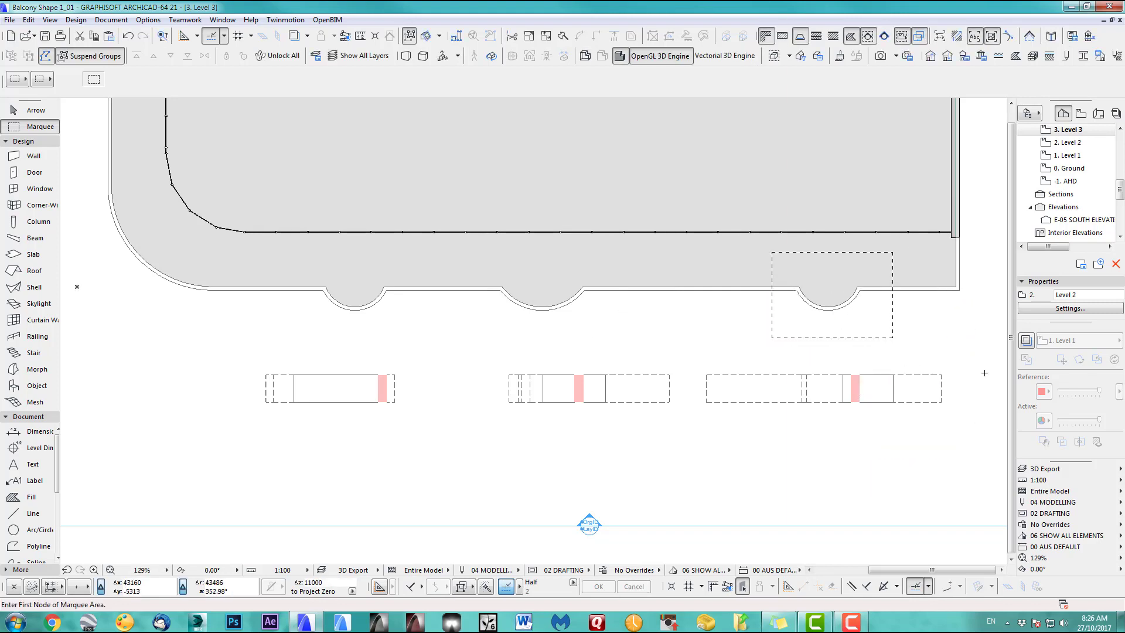
key(Escape)
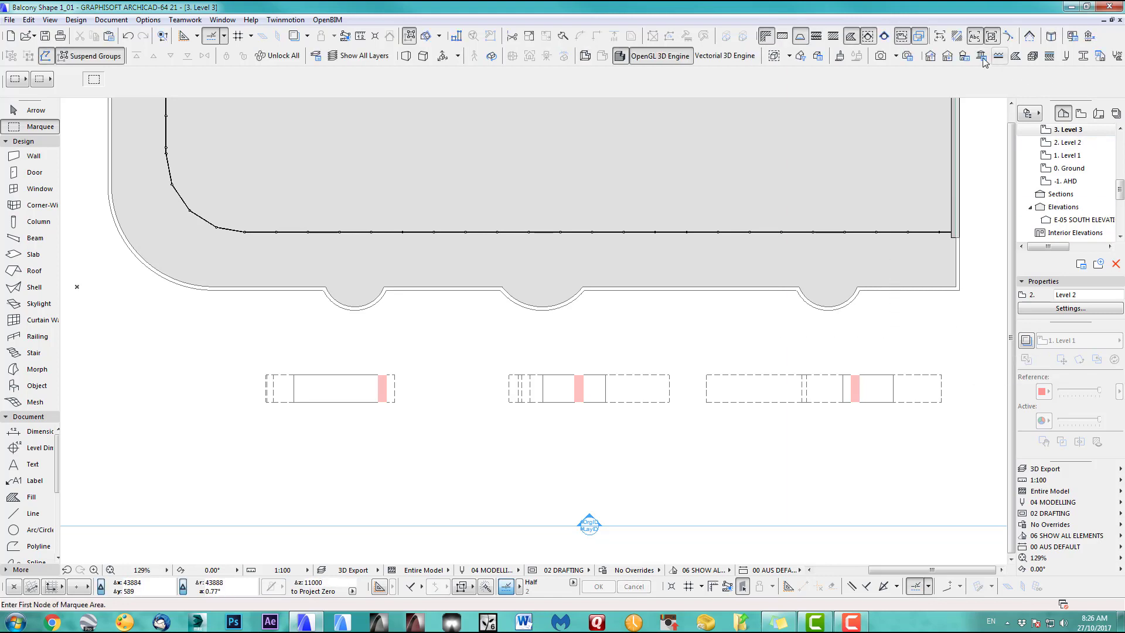
Step: On Level 2, marquee the rightmost balcony bulge and stretch it sideways to align its right end with the right red cut
click(947, 56)
click(761, 254)
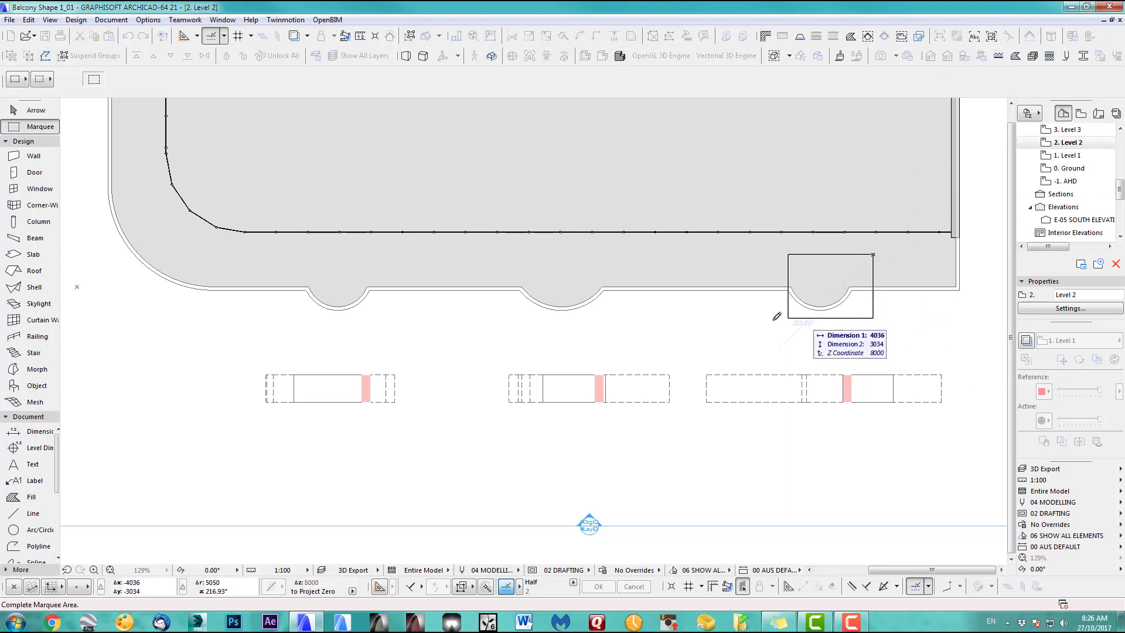
click(873, 323)
click(851, 288)
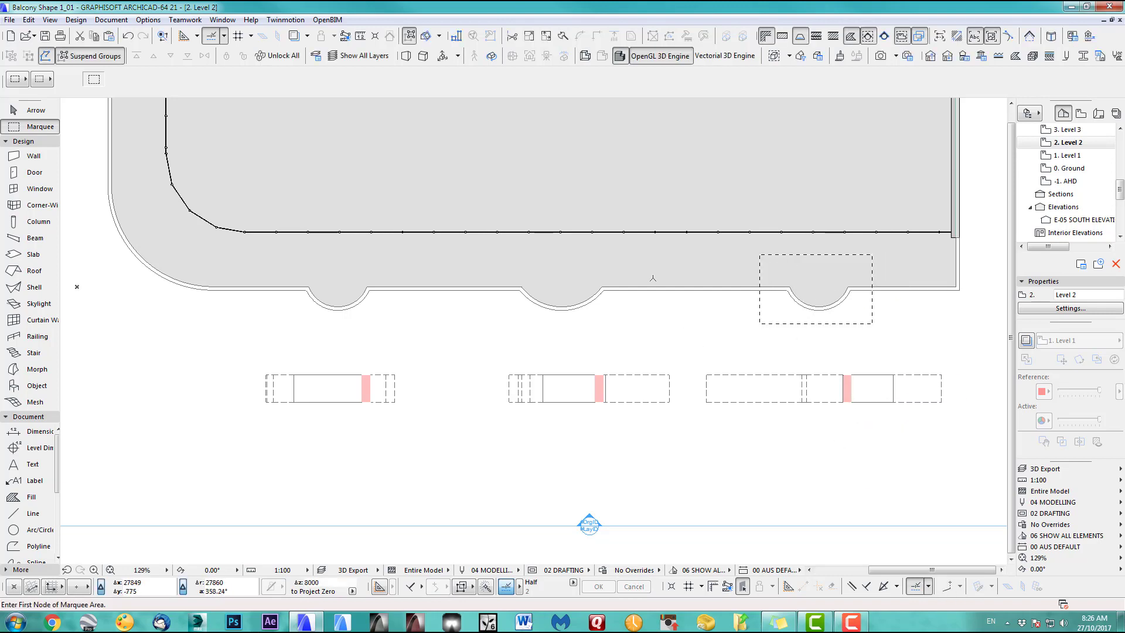
click(488, 331)
click(646, 261)
key(ctrl+h)
click(603, 290)
key(Escape)
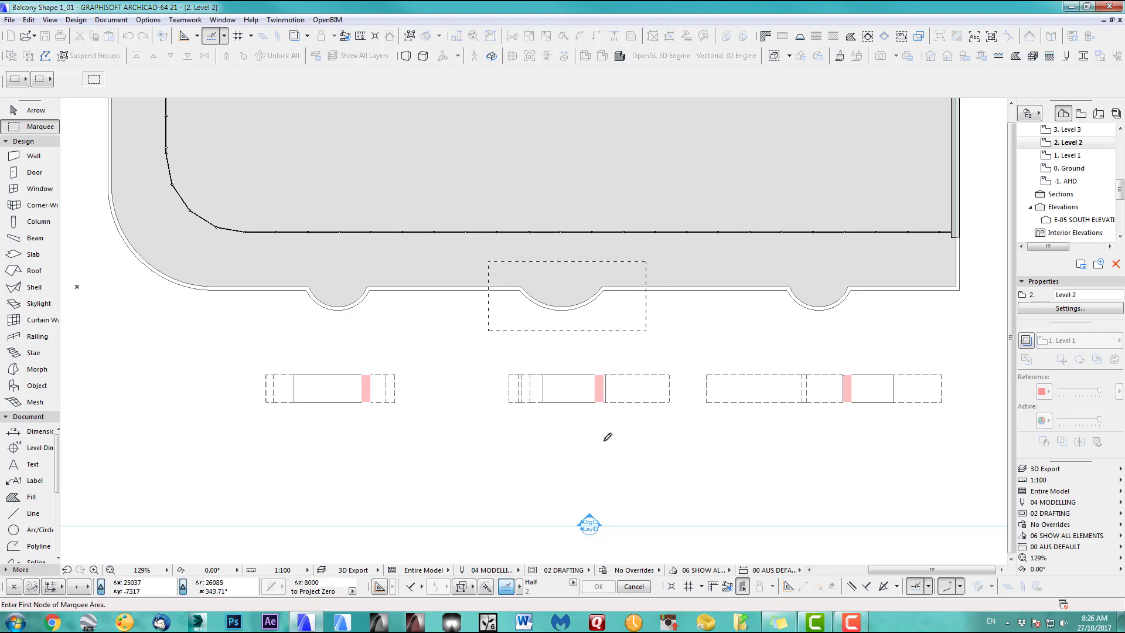
Step: Marquee the leftmost balcony bulge on Level 2, stretch it slightly so its right end meets the left red cut, and clear the marquee
click(393, 258)
click(274, 334)
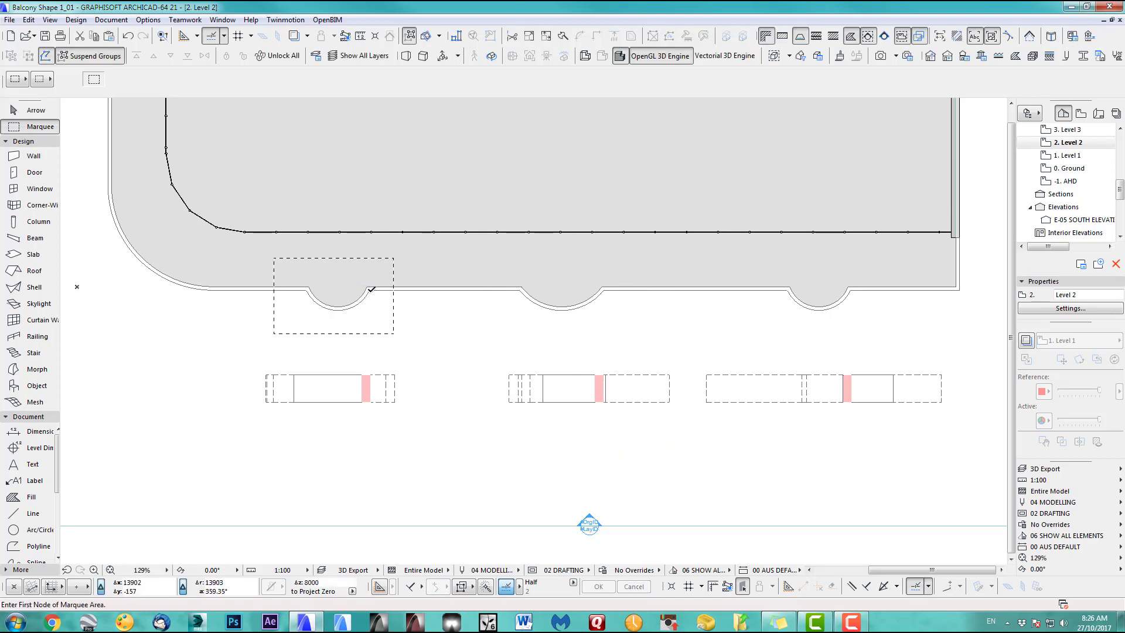
key(ctrl+h)
click(369, 290)
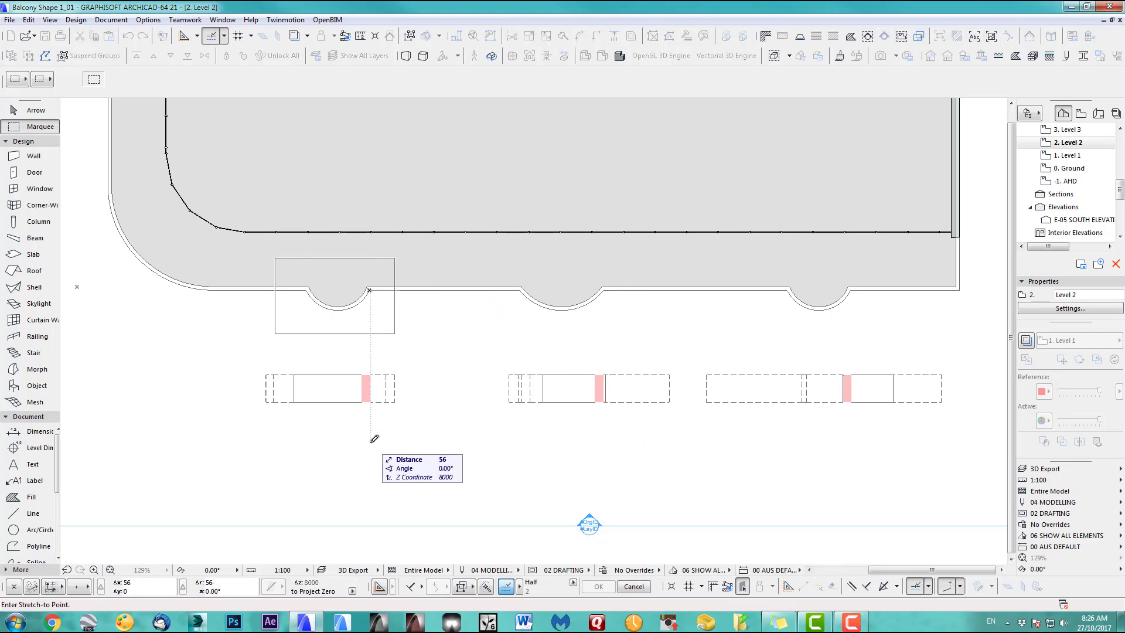
key(Escape)
key(Escape)
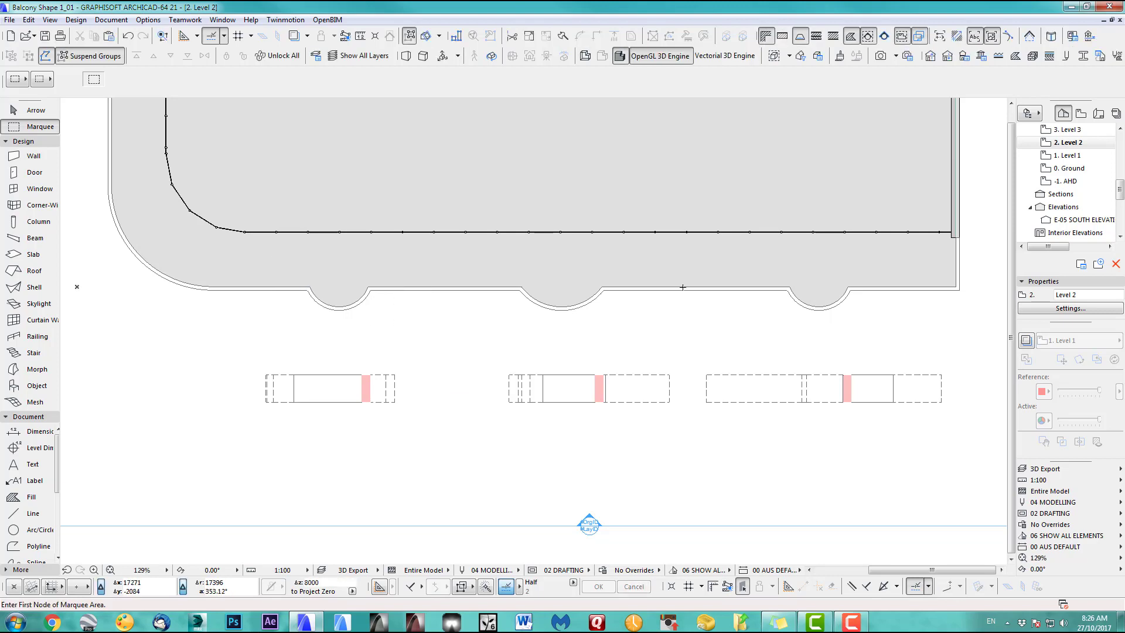
Step: Check the Level 2 and Level 3 balconies against the spline walls in the E-05 South Elevation, and return to the floor plan
double_click(1083, 221)
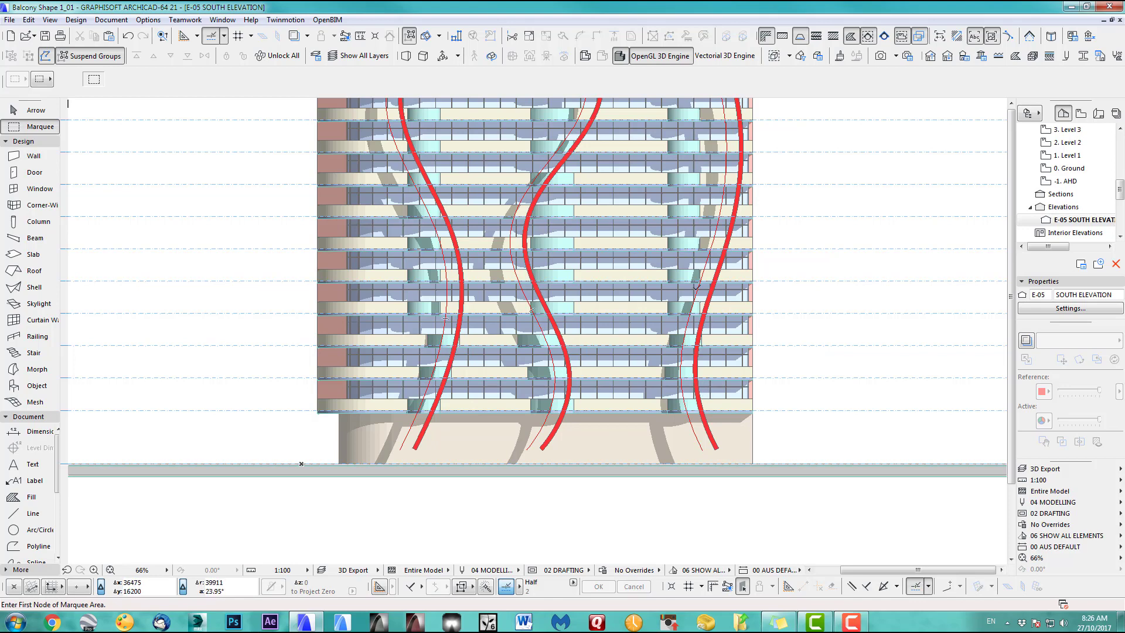
key(F2)
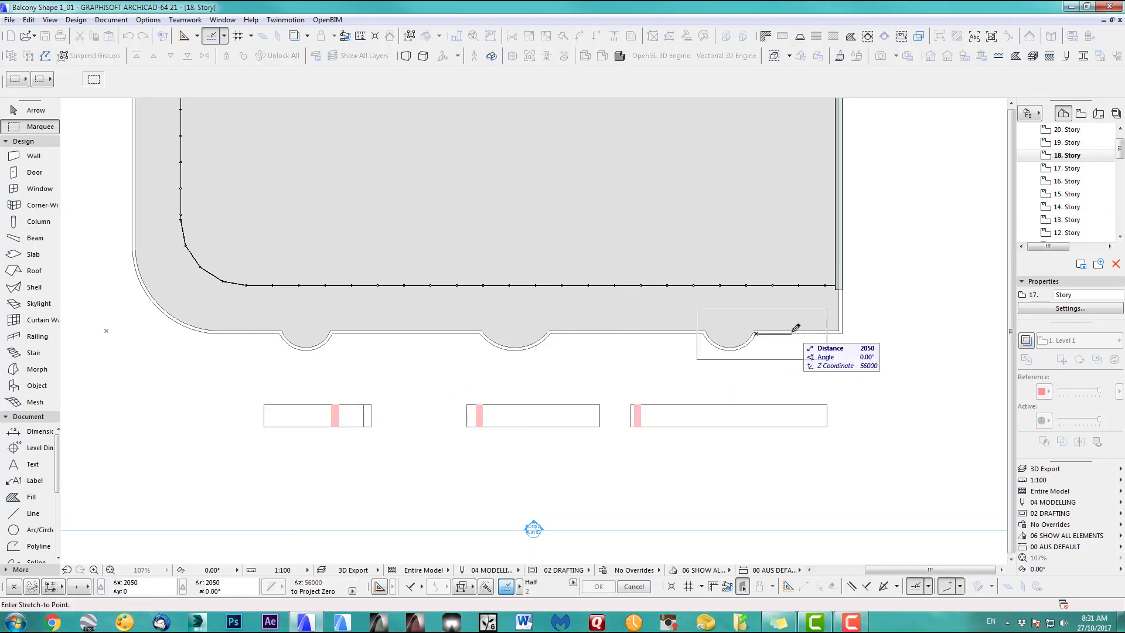
Step: On 18. Story, stretch the balcony bulges sideways so each right end aligns with its own red cut
click(796, 328)
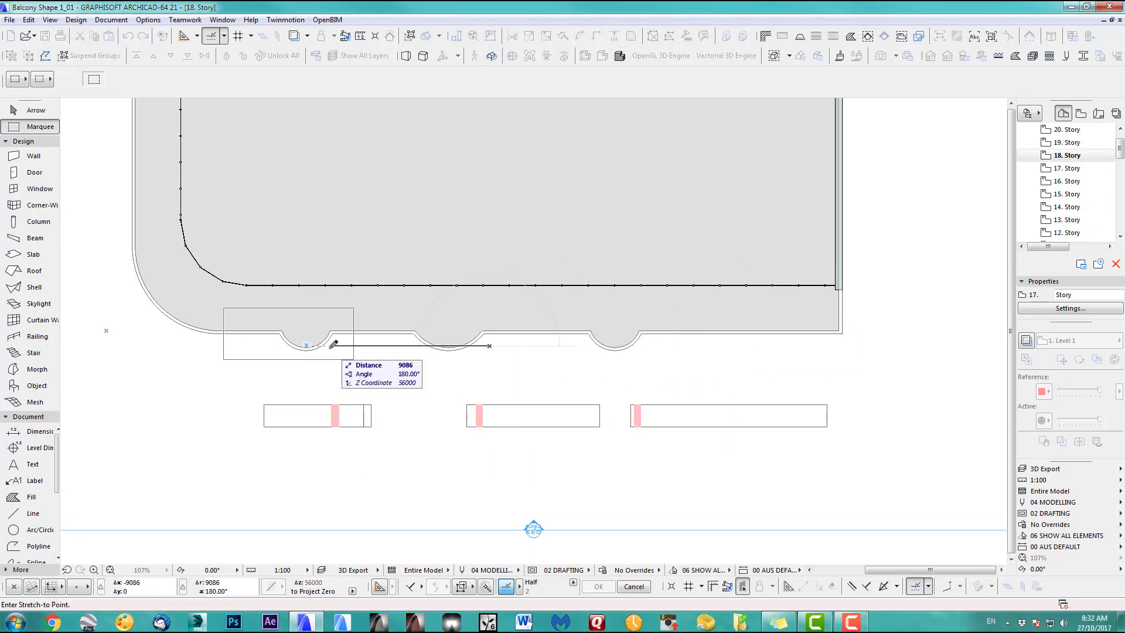
click(334, 340)
Step: On 19. Story, stretch the leftmost and middle balcony bulges sideways so their right ends align with the corresponding red cuts
key(ctrl+Up)
click(322, 350)
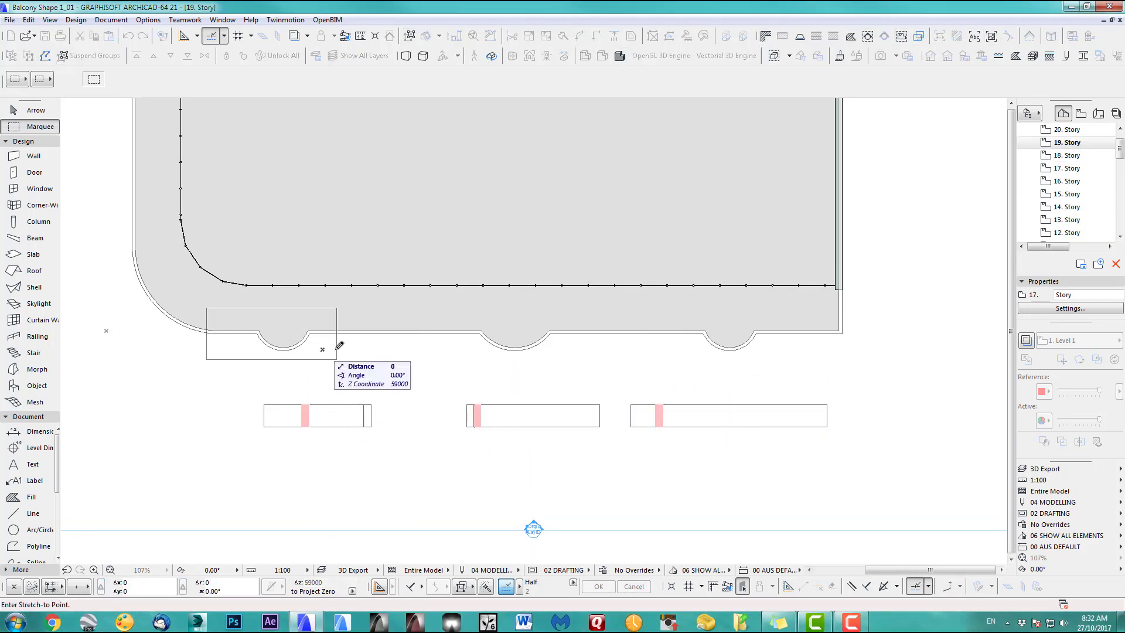
click(568, 348)
click(551, 331)
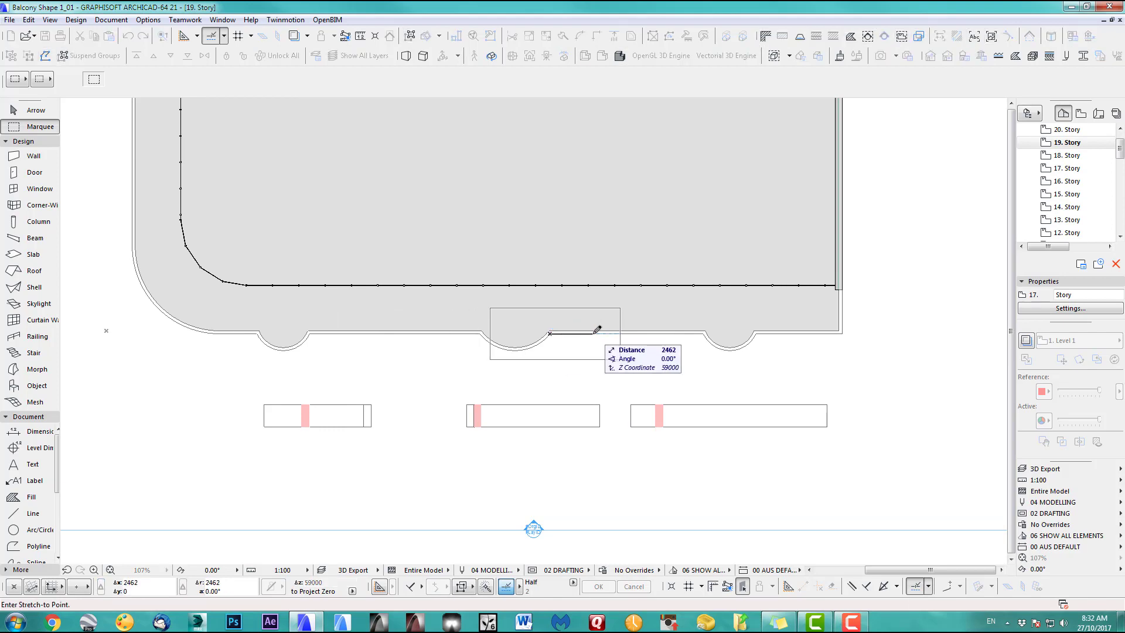
click(485, 454)
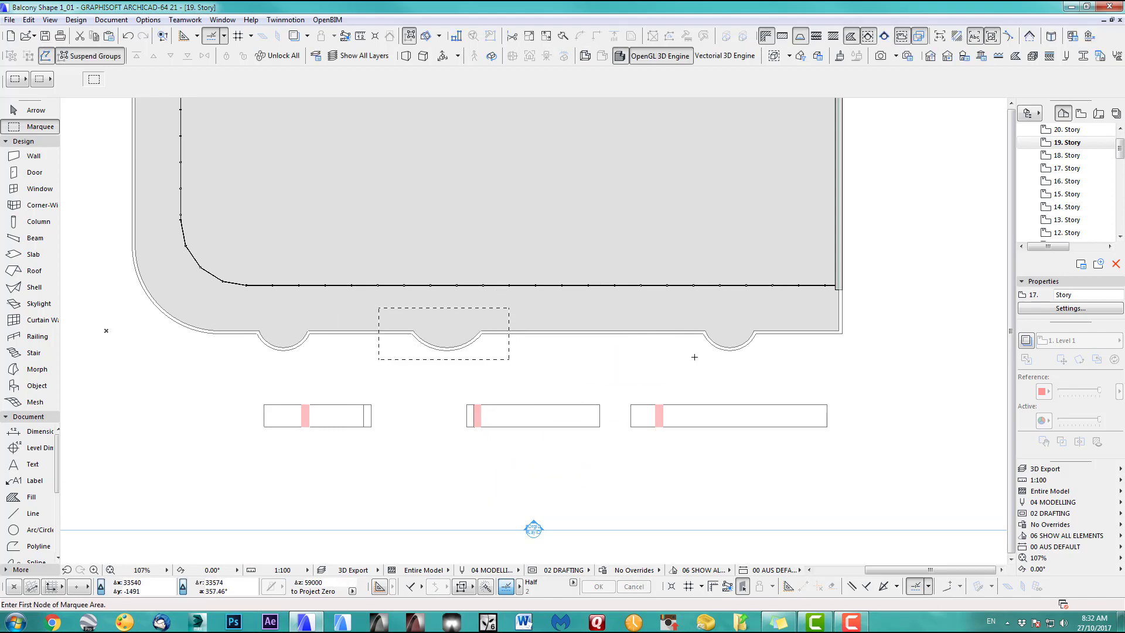
Step: Marquee the rightmost balcony bulge on 19. Story and stretch it sideways so its right end aligns with the right red cut
click(664, 365)
click(781, 312)
click(378, 305)
click(527, 379)
click(491, 361)
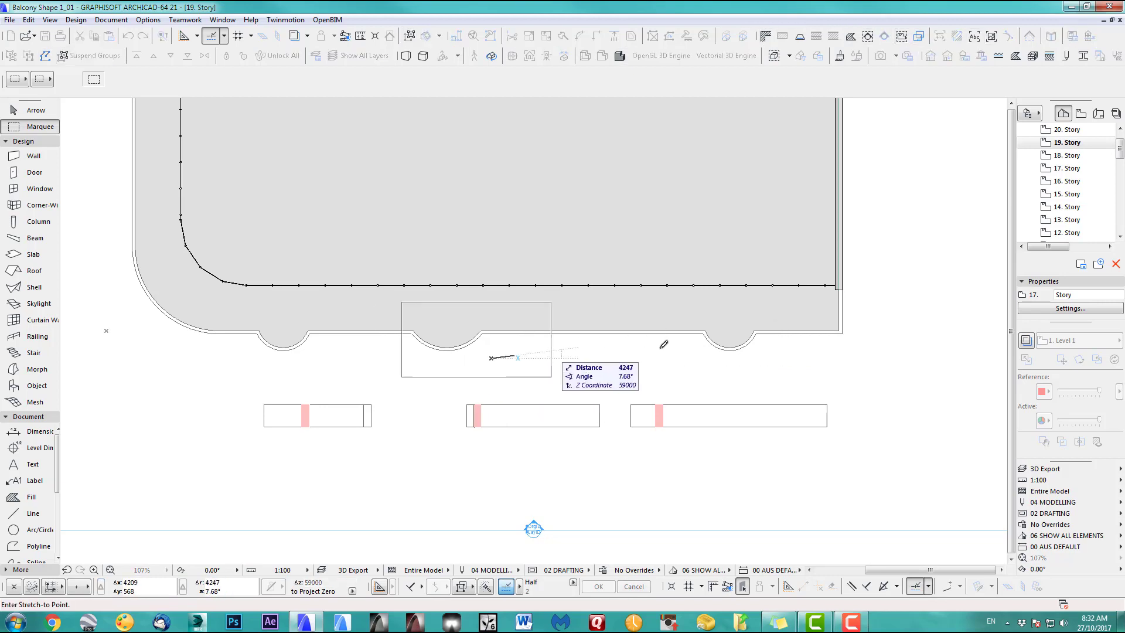
click(758, 336)
key(ctrl+h)
click(756, 334)
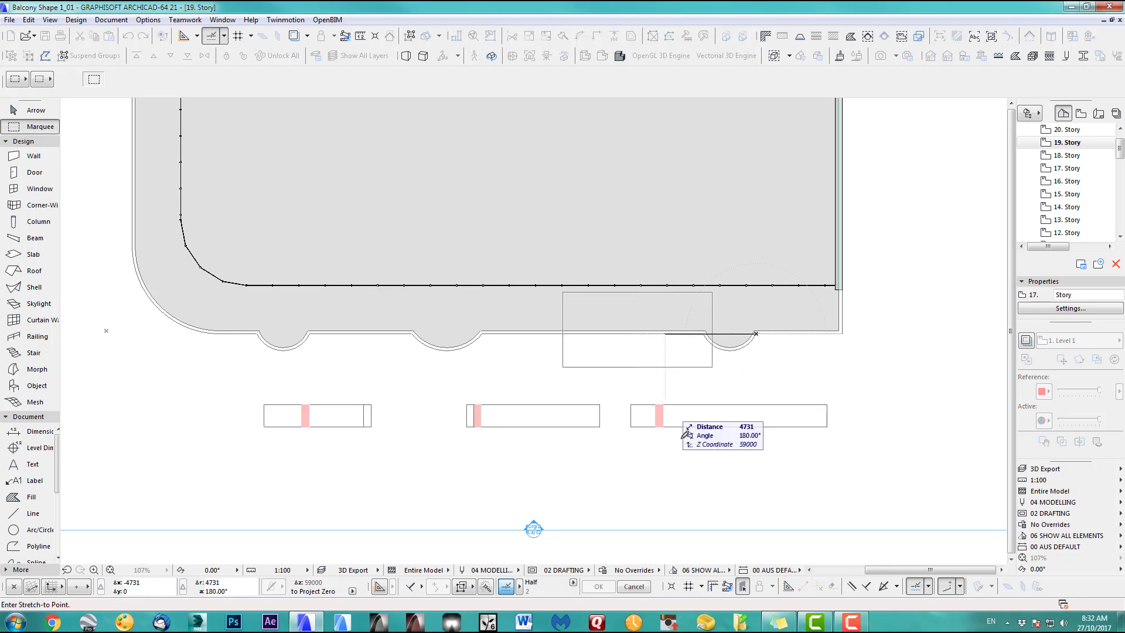
click(668, 447)
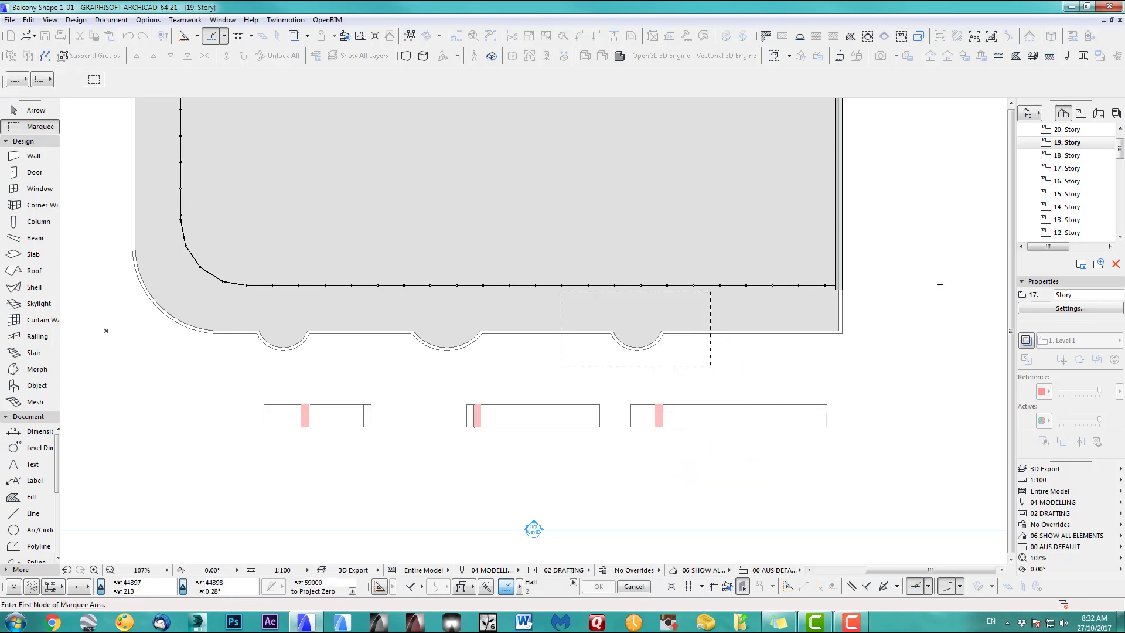
Step: On 20. Story, marquee the rightmost balcony bulge and stretch it sideways to align its right end with the right red cut
double_click(1068, 130)
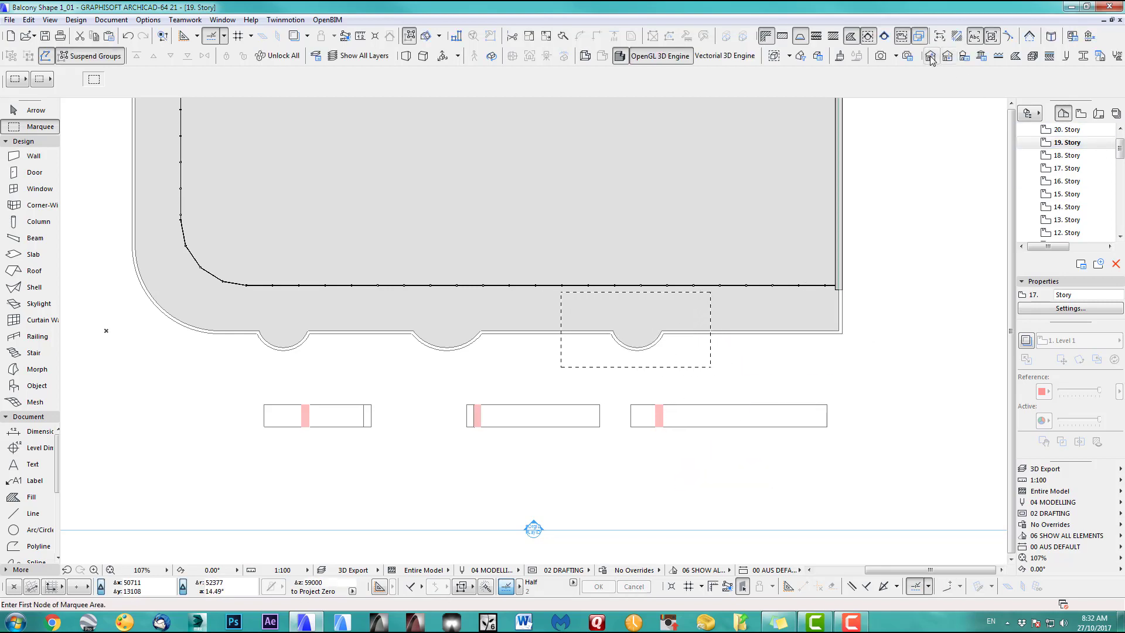
click(783, 303)
click(678, 364)
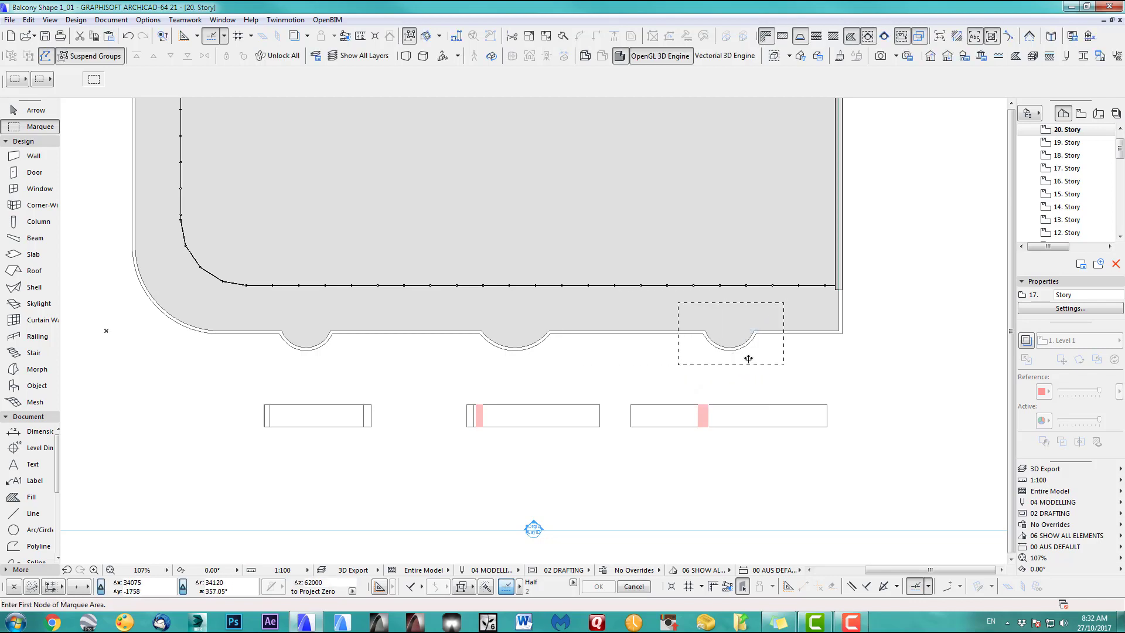
click(782, 334)
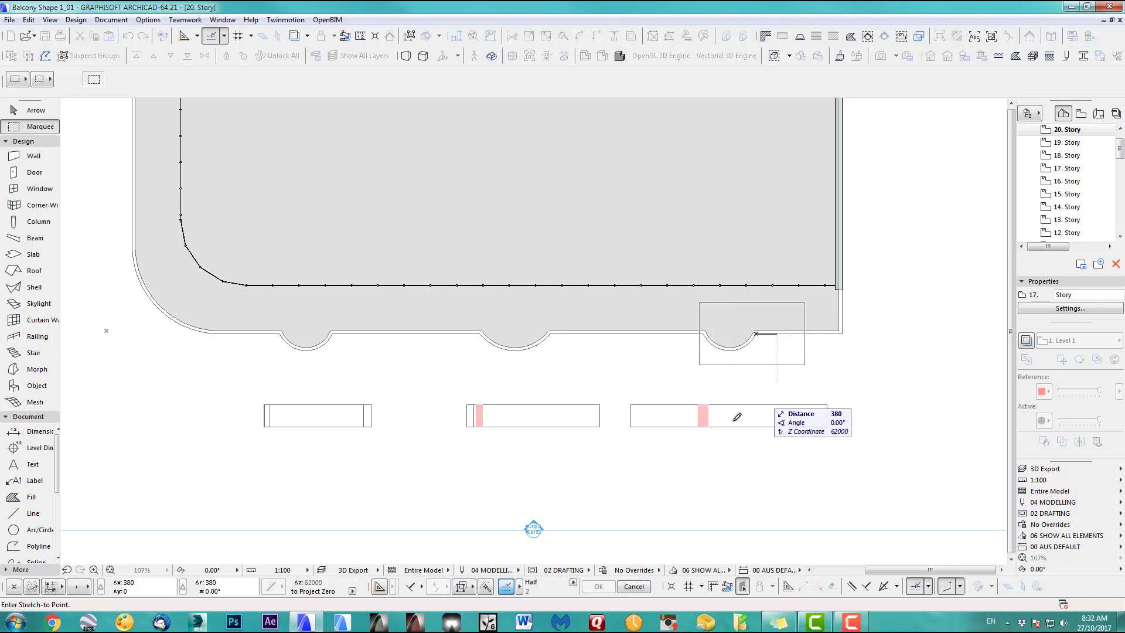
click(713, 447)
Step: Move the marquee over the middle balcony bulge on 20. Story and stretch the bulge to align its right end with the middle red cut
click(674, 350)
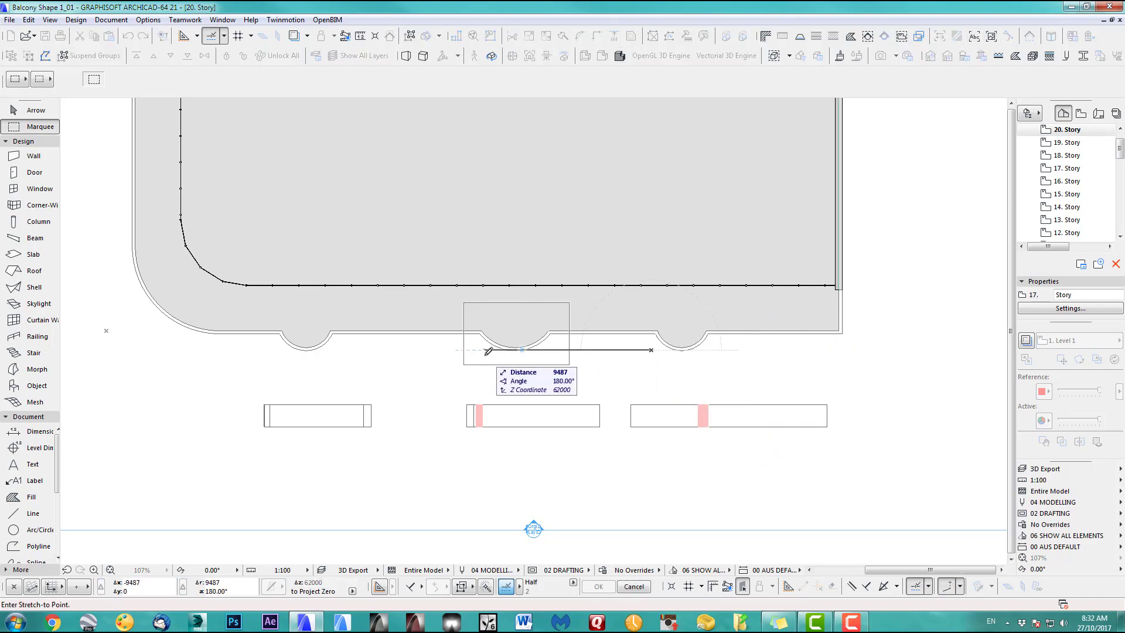
click(506, 350)
click(551, 333)
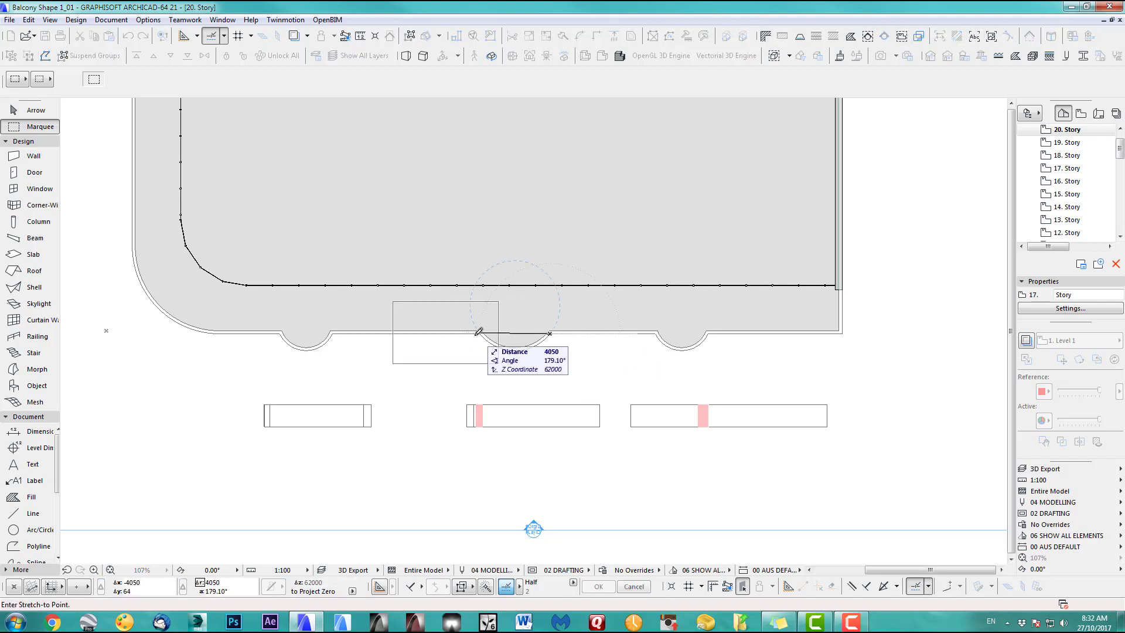
click(486, 449)
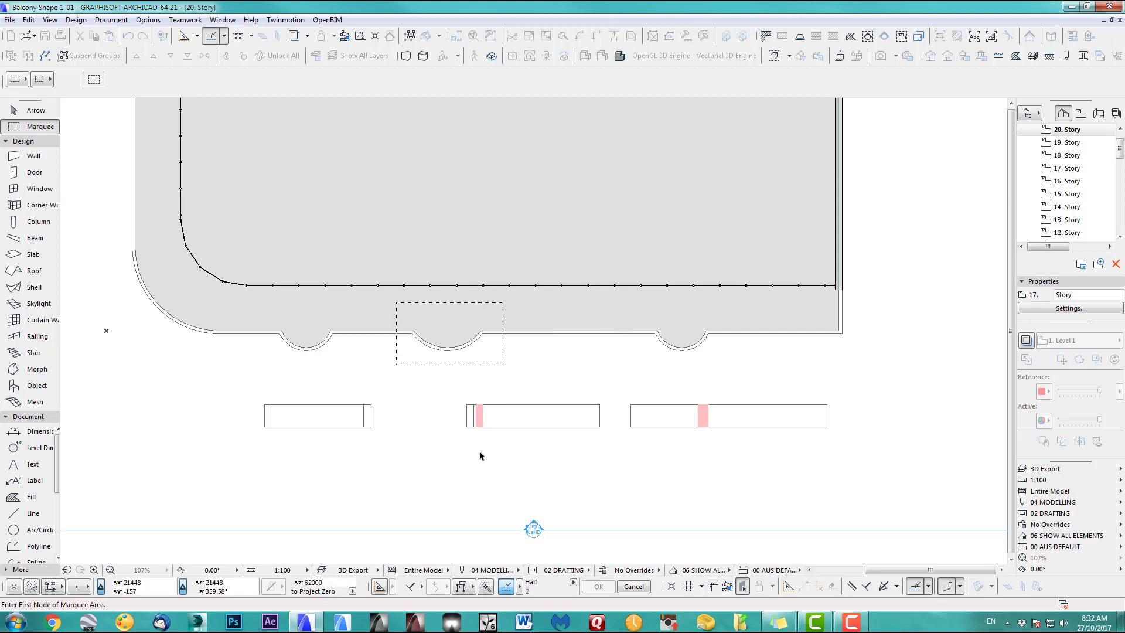
Step: Compare the left spline wall's cut on 19. Story and 20. Story, and move the marquee over the leftmost bulge on 20. Story
double_click(1069, 143)
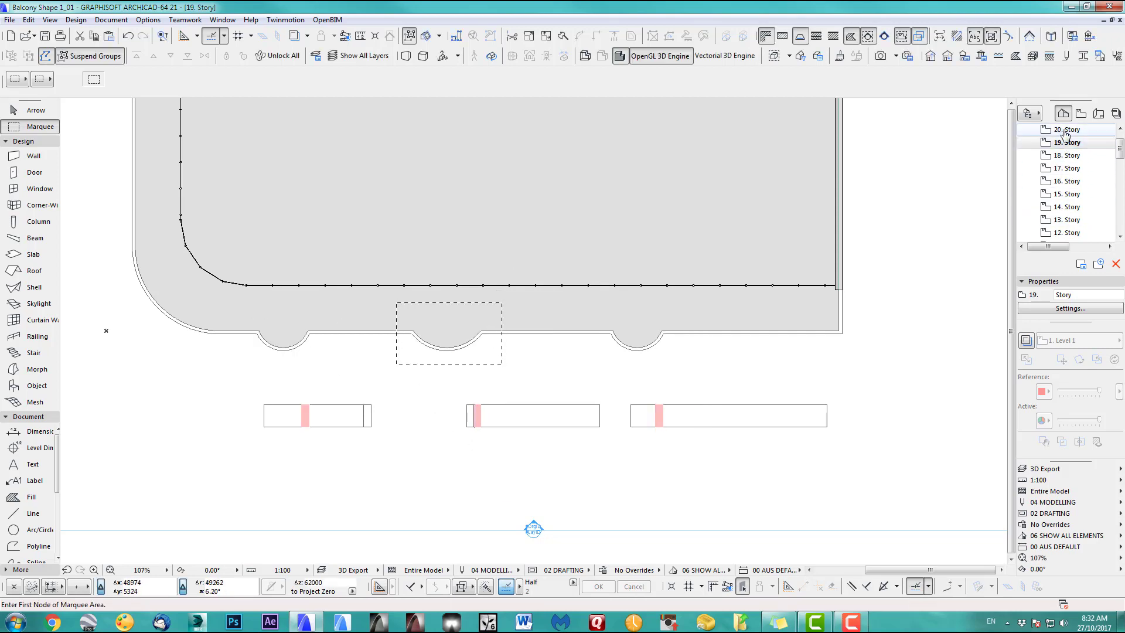
double_click(1065, 130)
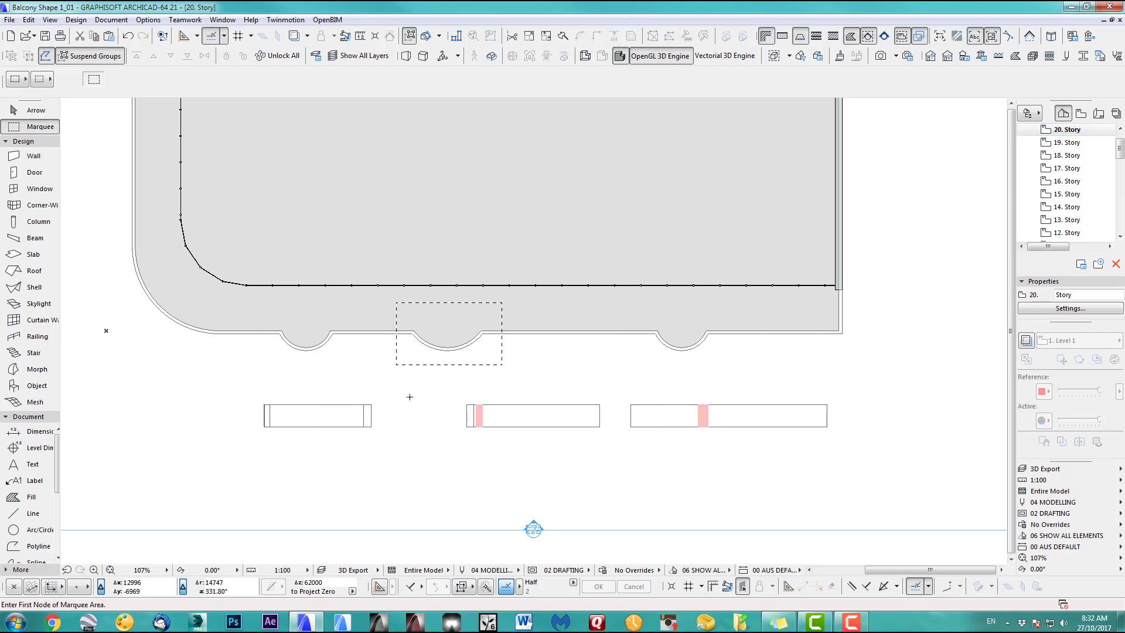
drag(479, 355, 328, 355)
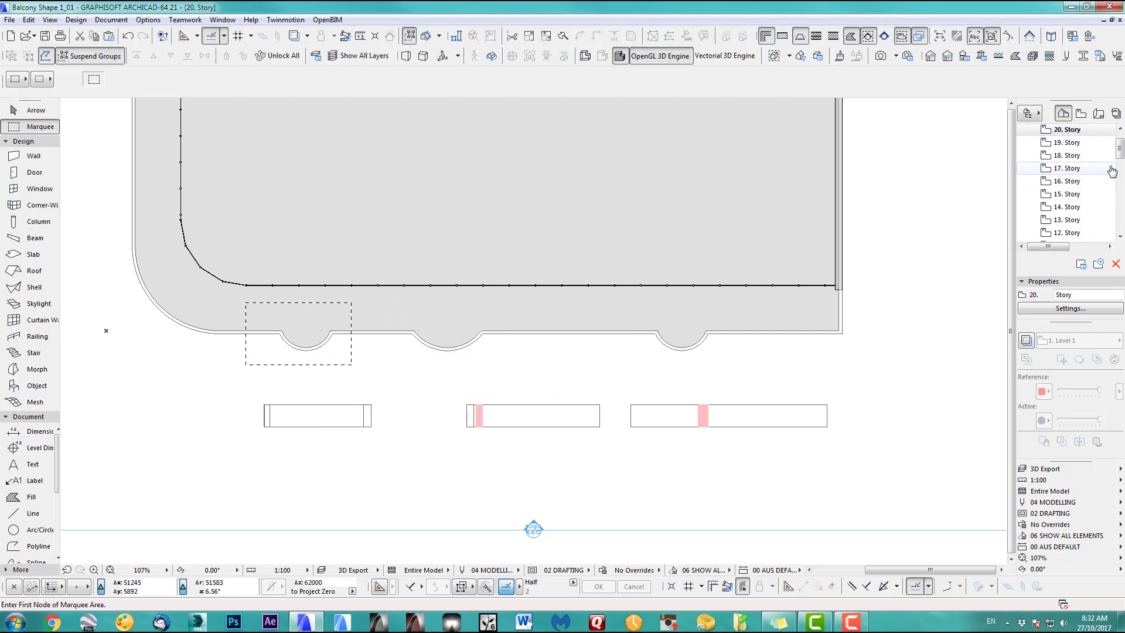
Step: Examine the top ends of the spline walls against the balconies in the E-05 South Elevation, and return to the floor plan
drag(1120, 148, 1120, 202)
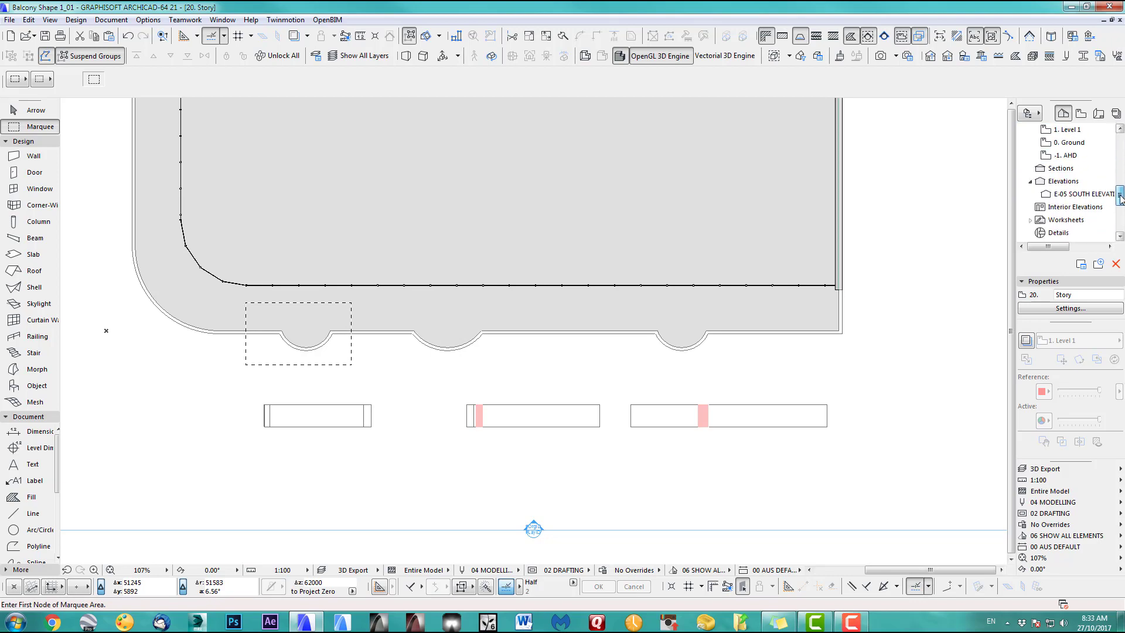
double_click(1098, 196)
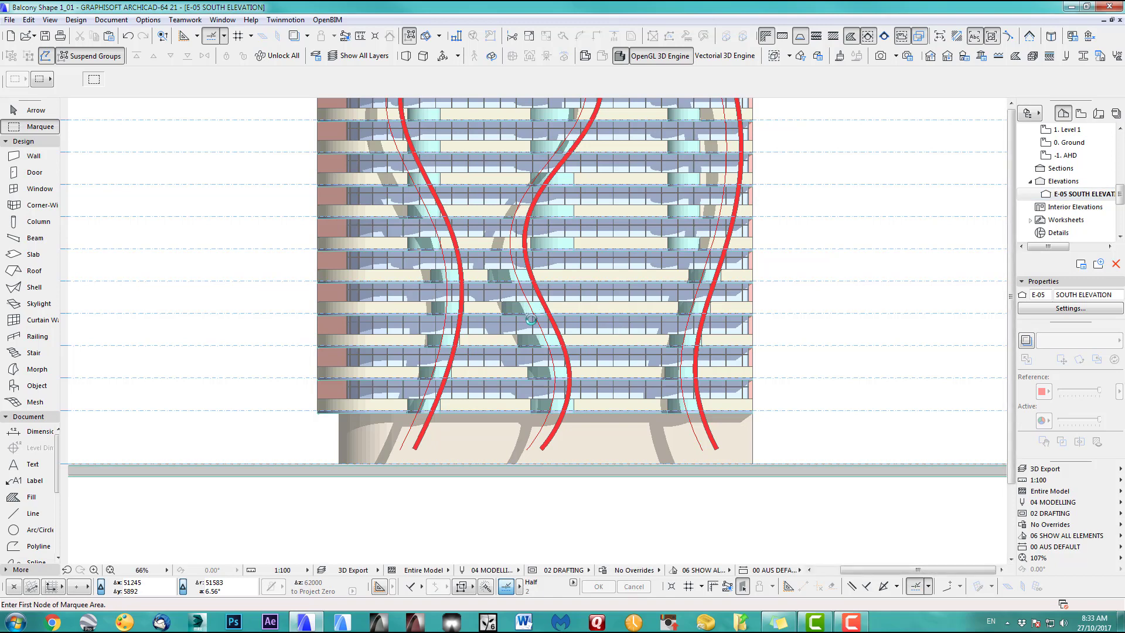
middle_drag(534, 281, 575, 497)
scroll(440, 206, up, 4)
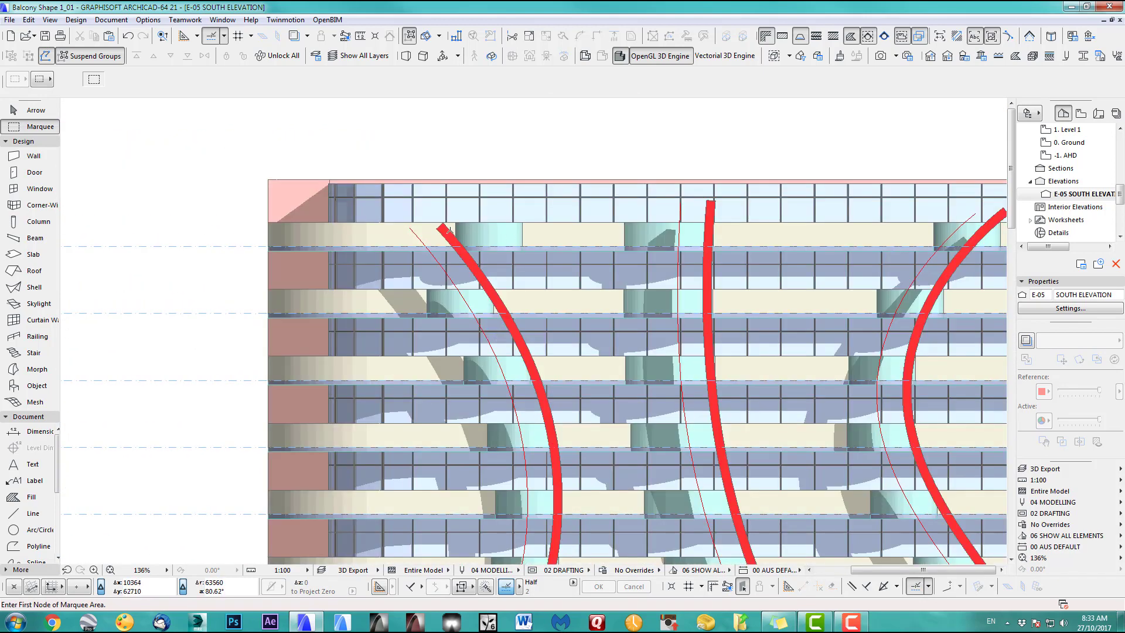
key(F2)
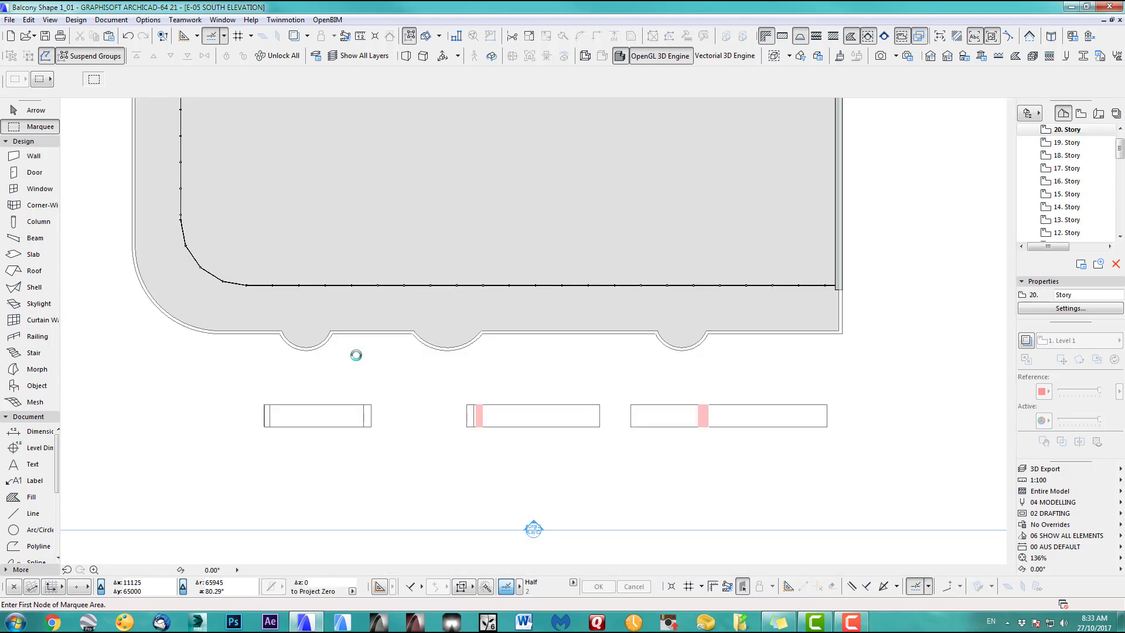
Step: Marquee the leftmost balcony bulge on 20. Story and stretch it sideways so its right end meets the left end of the left spline wall's outline
click(244, 301)
click(349, 364)
key(ctrl+h)
click(332, 334)
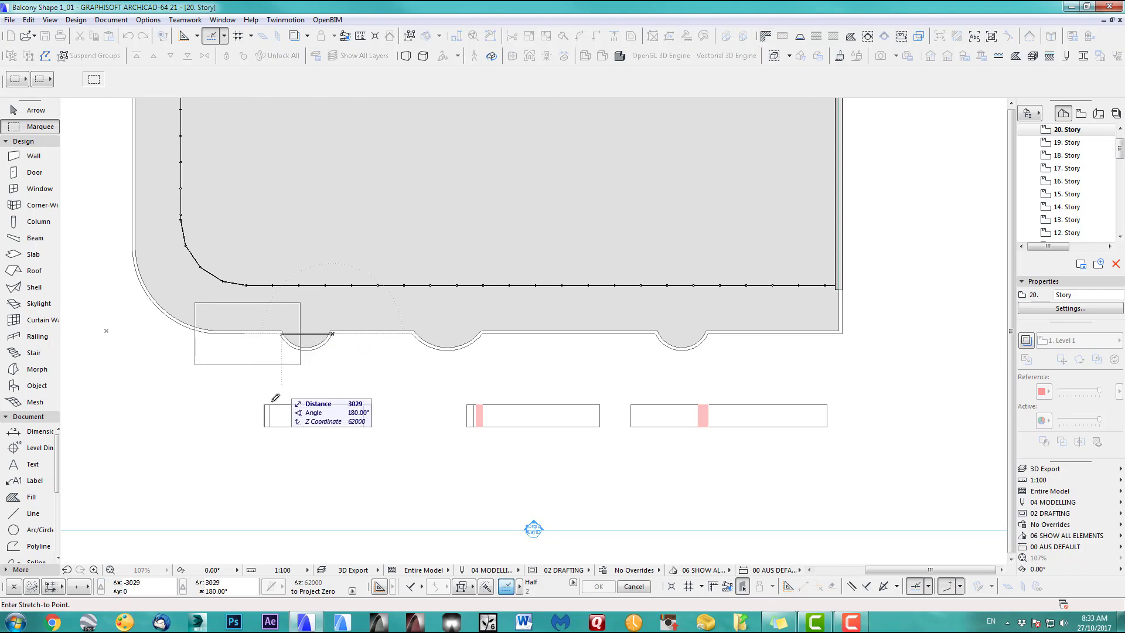
click(271, 439)
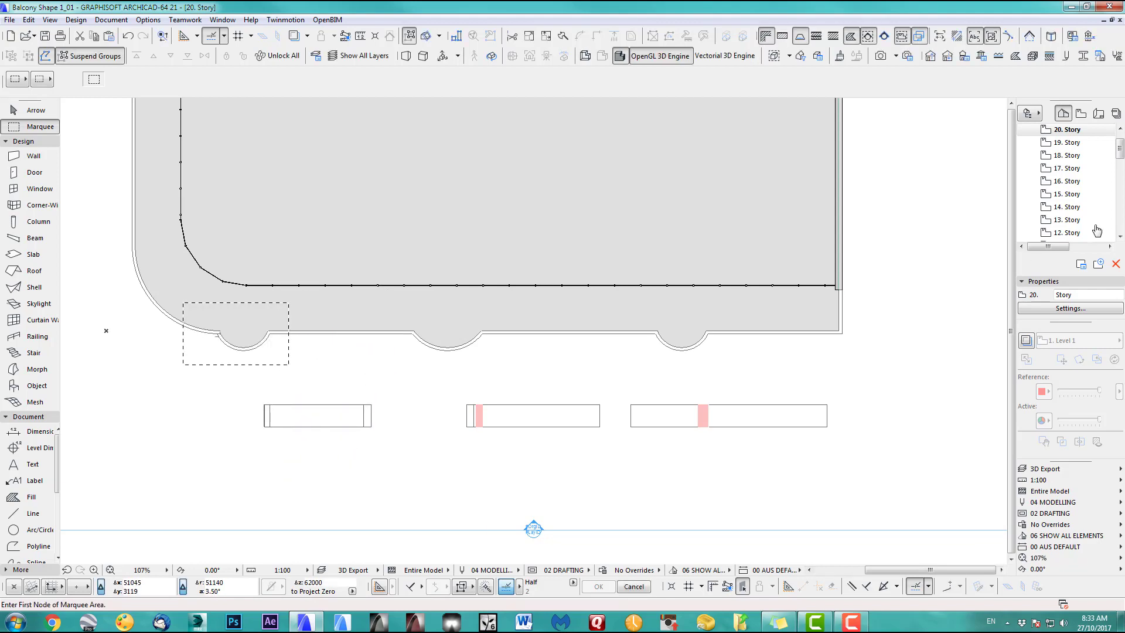
Step: Check the shifted leftmost balcony bulge on 20. Story in the E-05 South Elevation
drag(1119, 151, 1120, 204)
double_click(1049, 193)
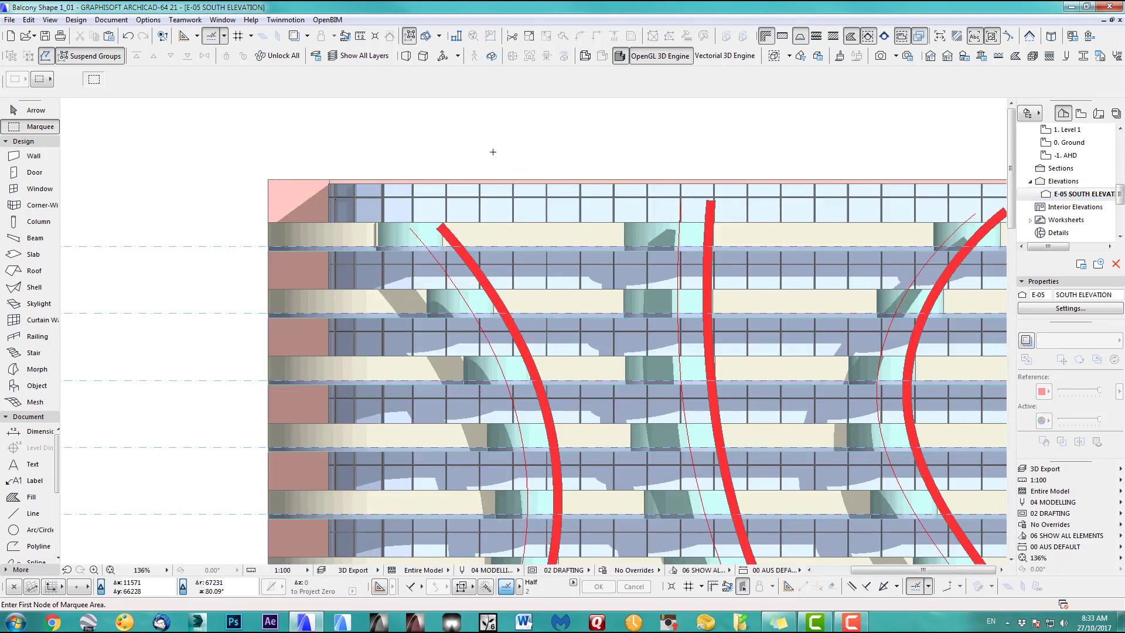
Step: Assign all three grouped spline walls on the 20. Story floor plan to the hidden 3D Cutting Elements layer
scroll(508, 277, down, 8)
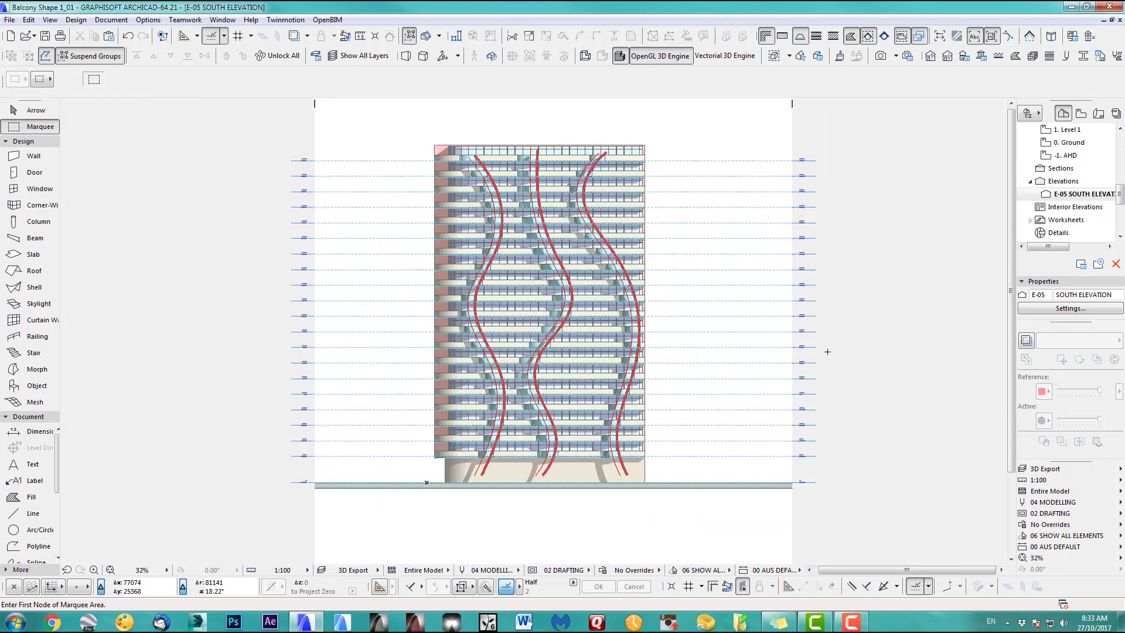
key(F2)
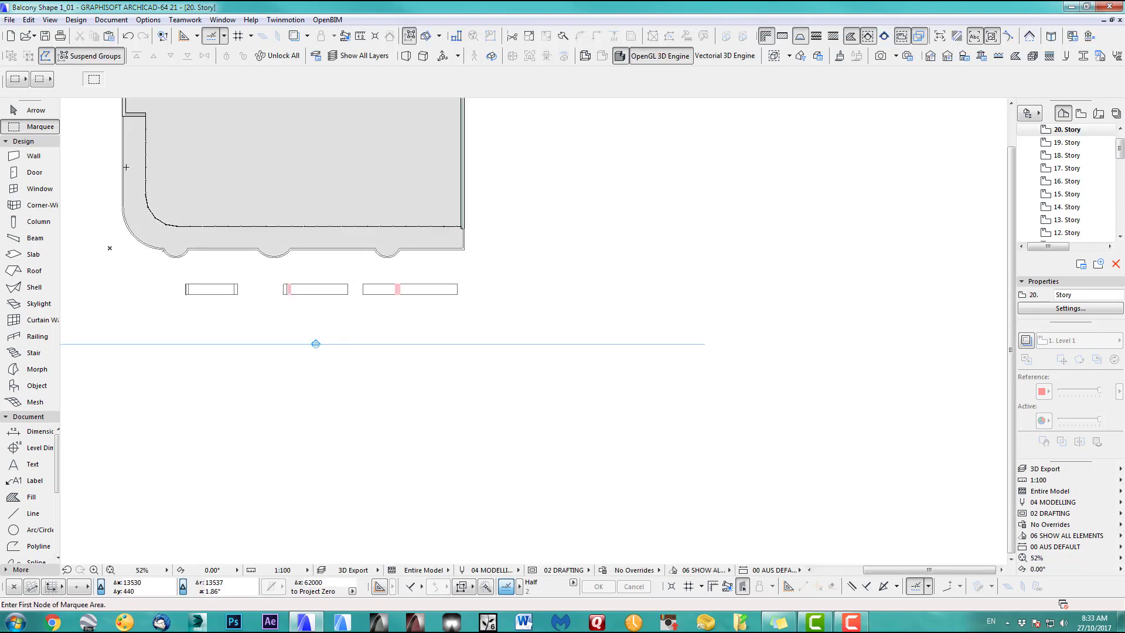
click(32, 110)
middle_drag(385, 349, 615, 439)
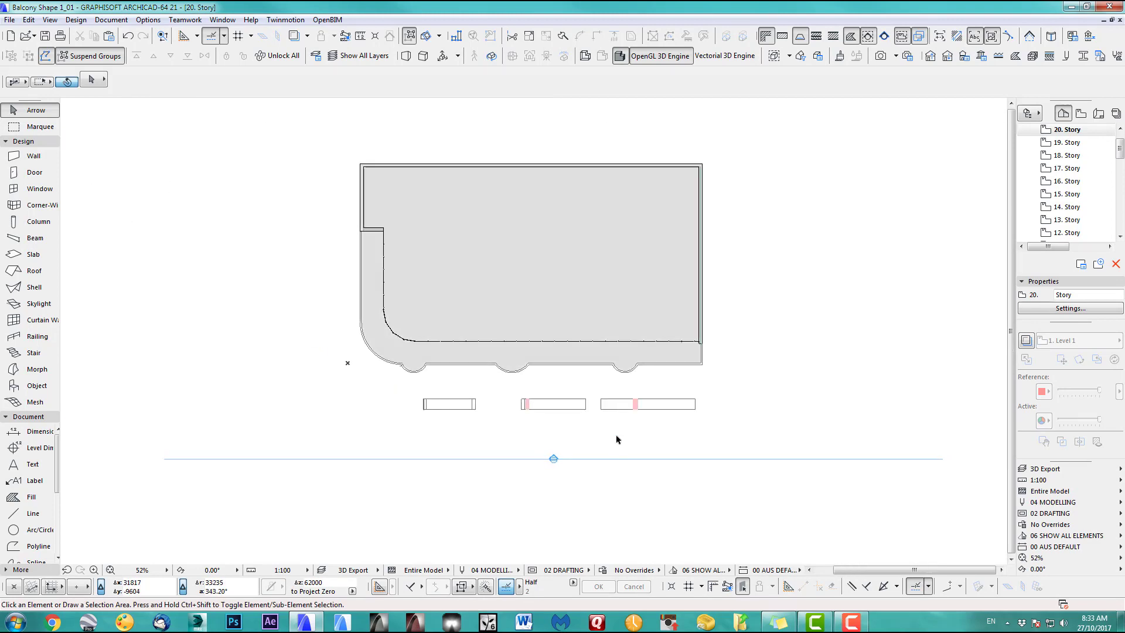
click(635, 410)
click(173, 82)
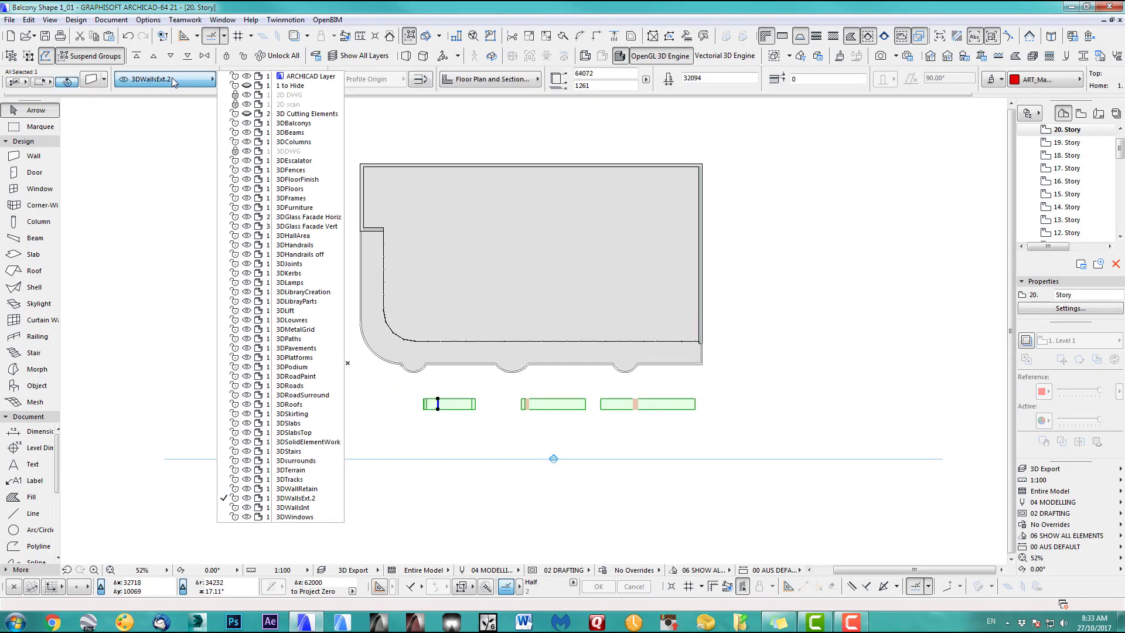
click(309, 114)
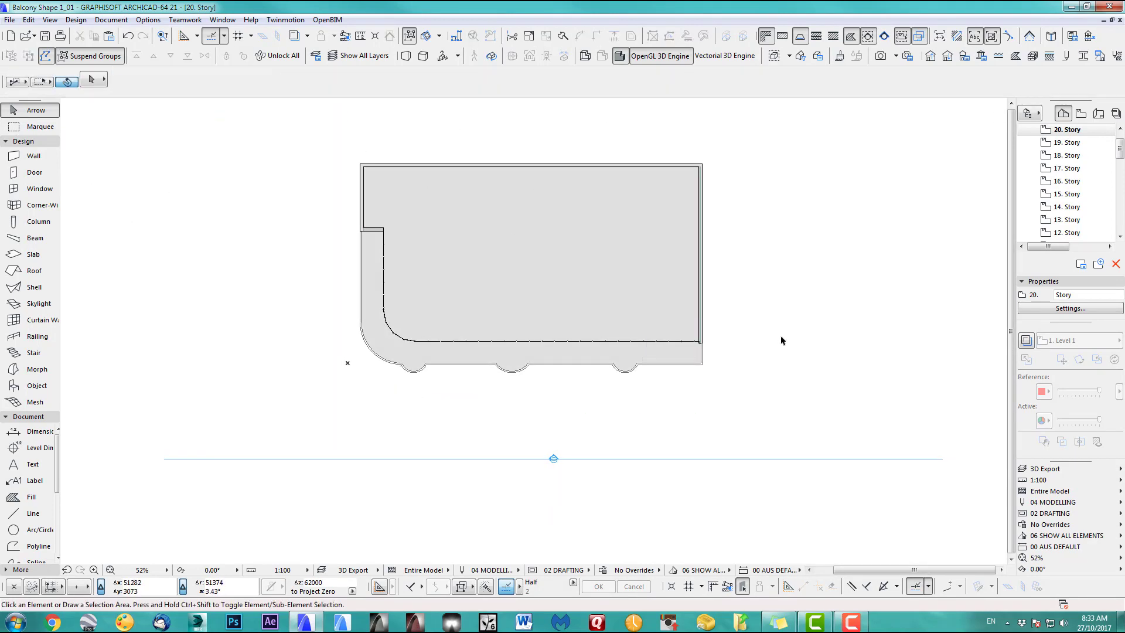
Step: Examine the balcony bulges over the tower's full height in the 3D perspective and the E-05 South Elevation, and return to the floor plan
key(F3)
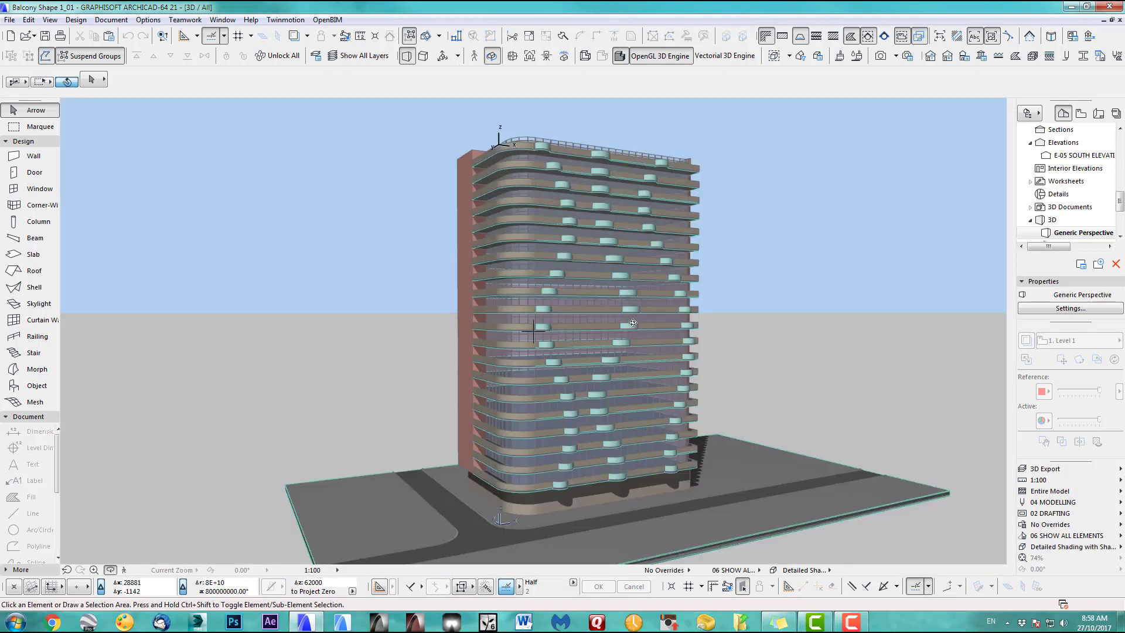
drag(456, 362, 533, 331)
double_click(1095, 154)
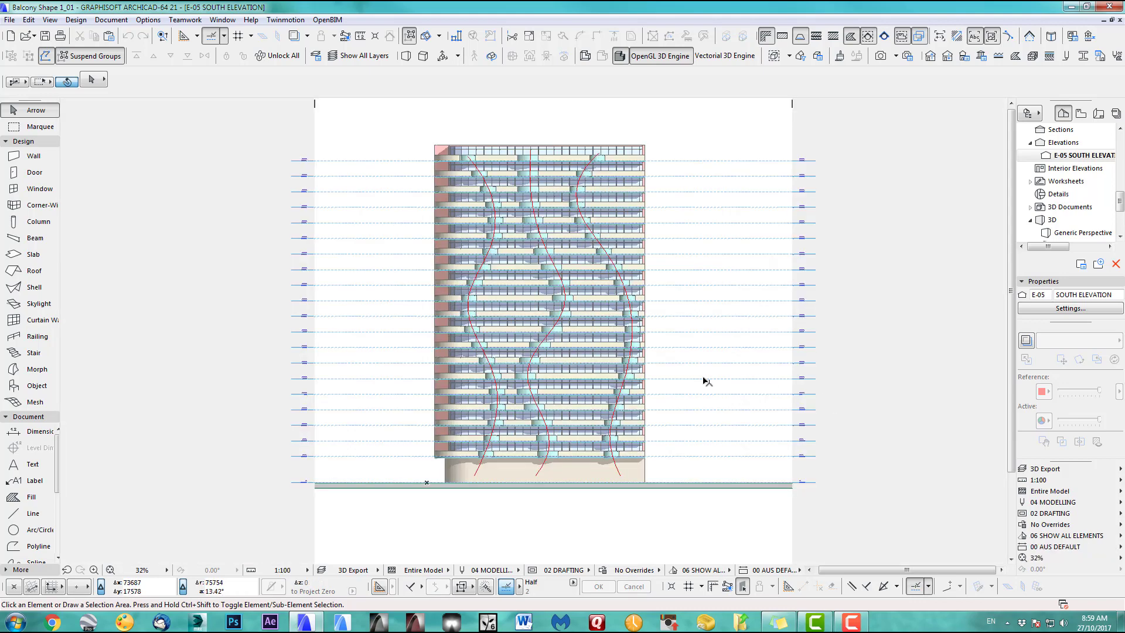
scroll(590, 384, up, 2)
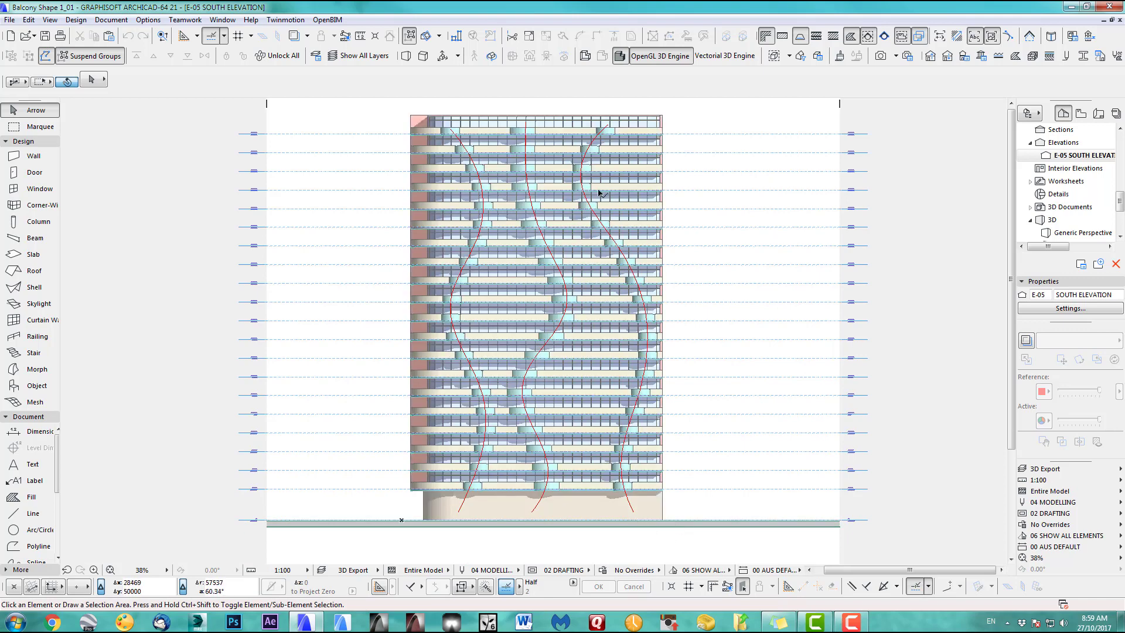
key(F2)
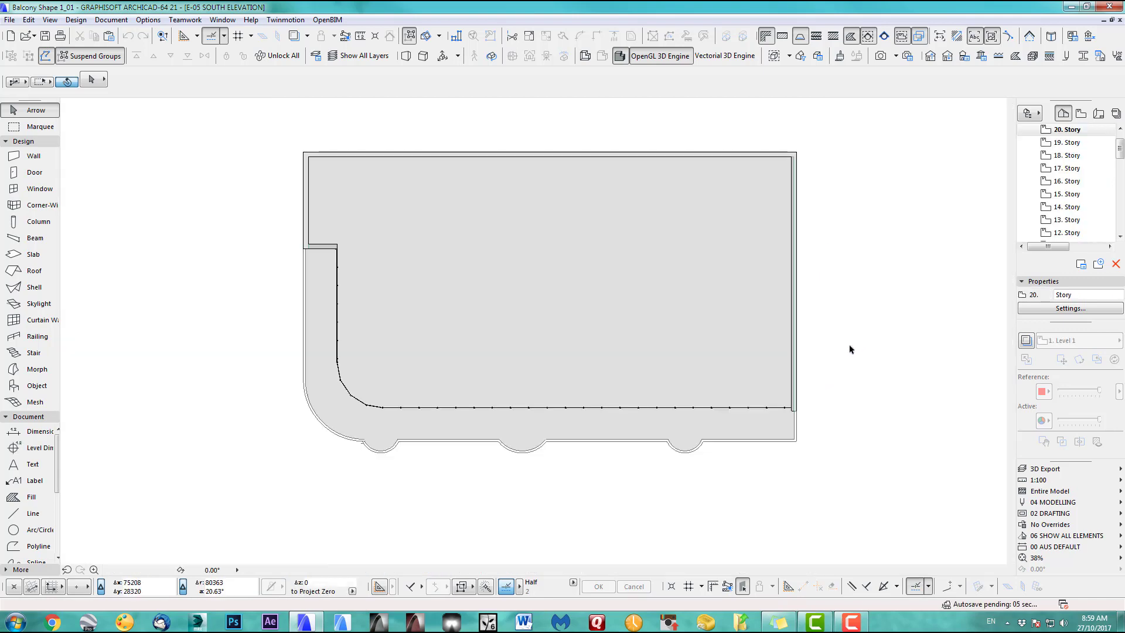
Step: Render a closer 3D perspective of the tower facade with the curved balcony bulges
key(F3)
shift+middle_drag(674, 370, 427, 492)
click(881, 56)
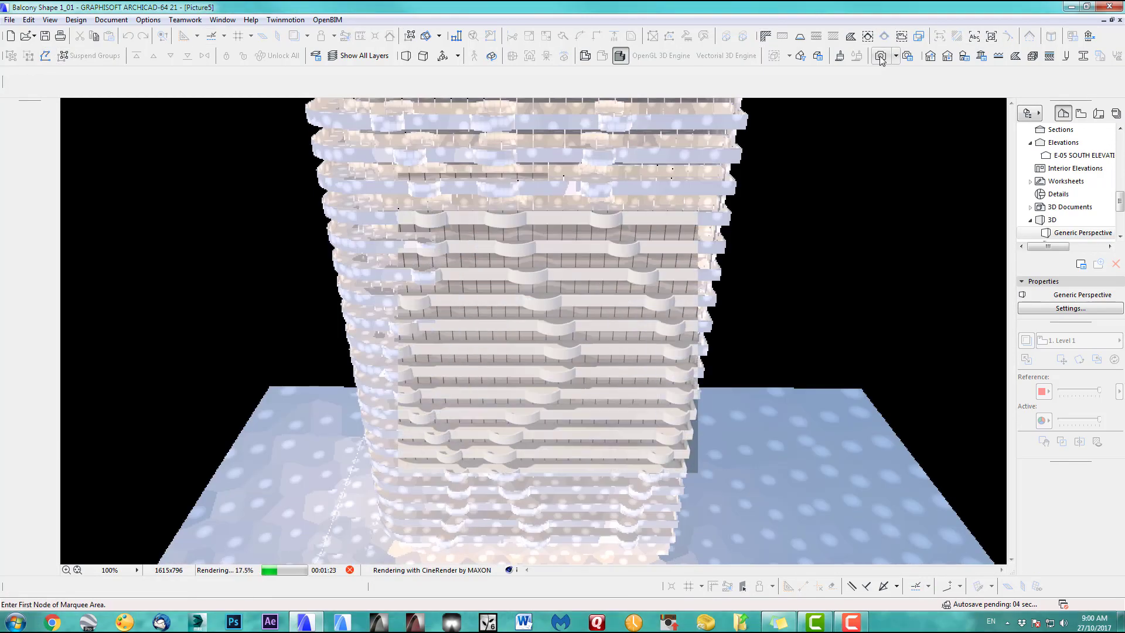